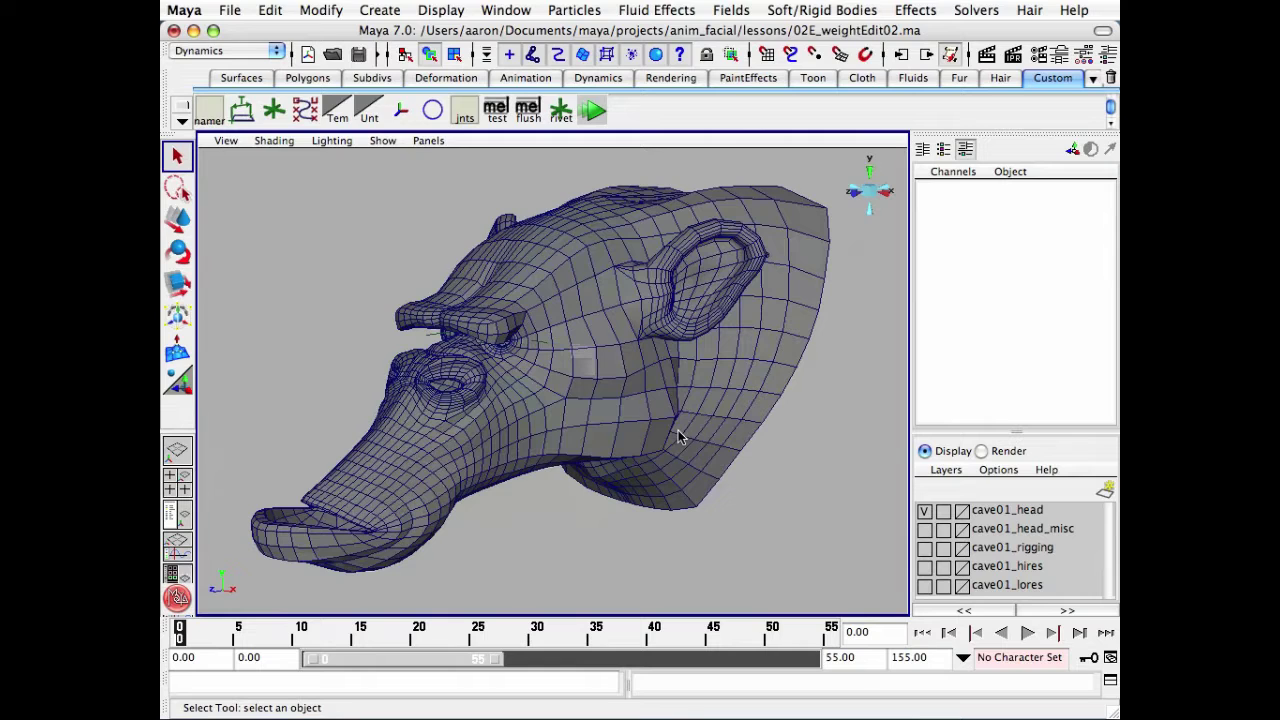
- Open the Hypergraph, select the cave01_c_head01_jnt joint and hide its Visibility and Radius channels
mouse_move(671, 435)
alt+mouse_down()
mouse_move(677, 408)
mouse_move(689, 431)
alt+mouse_up()
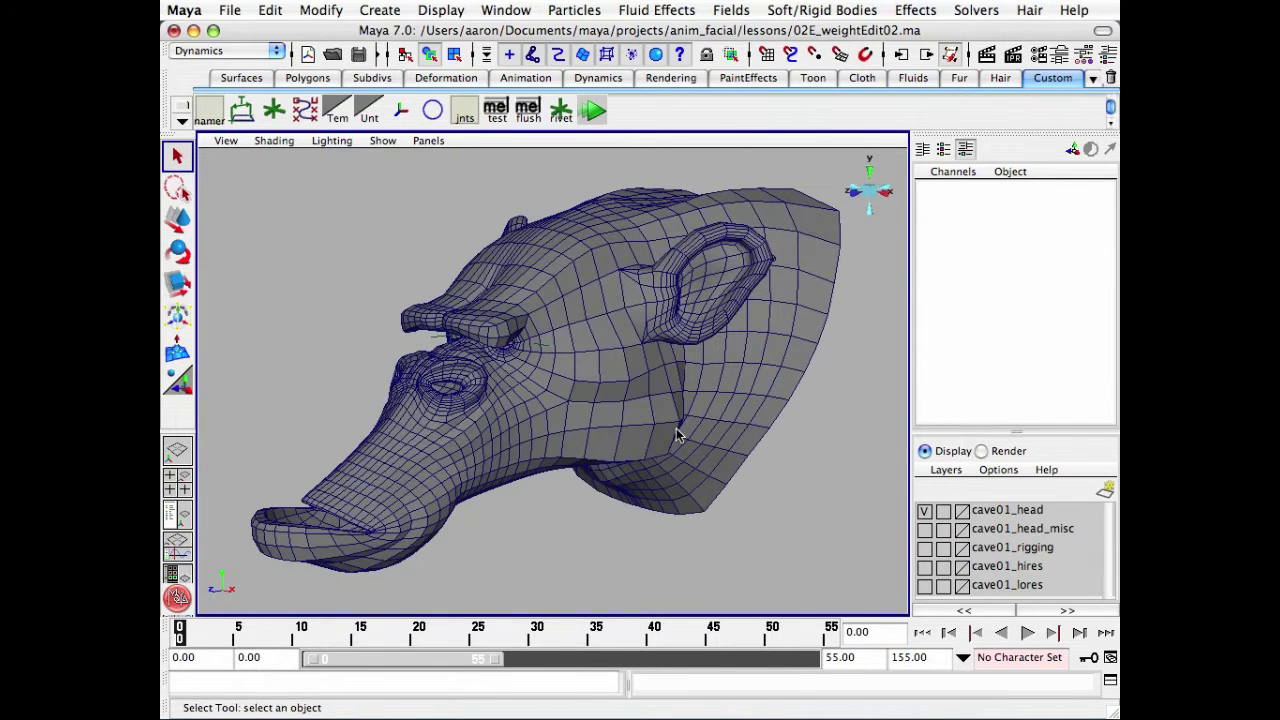
key(shift+h)
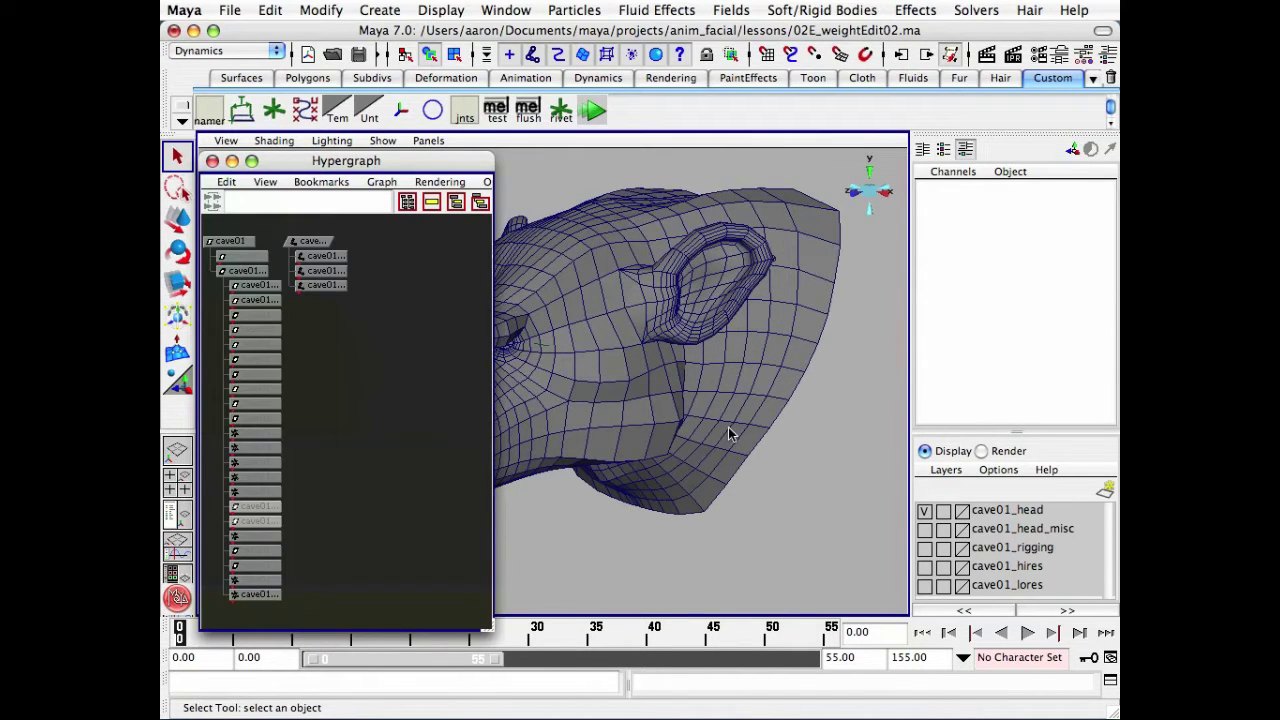
click(308, 242)
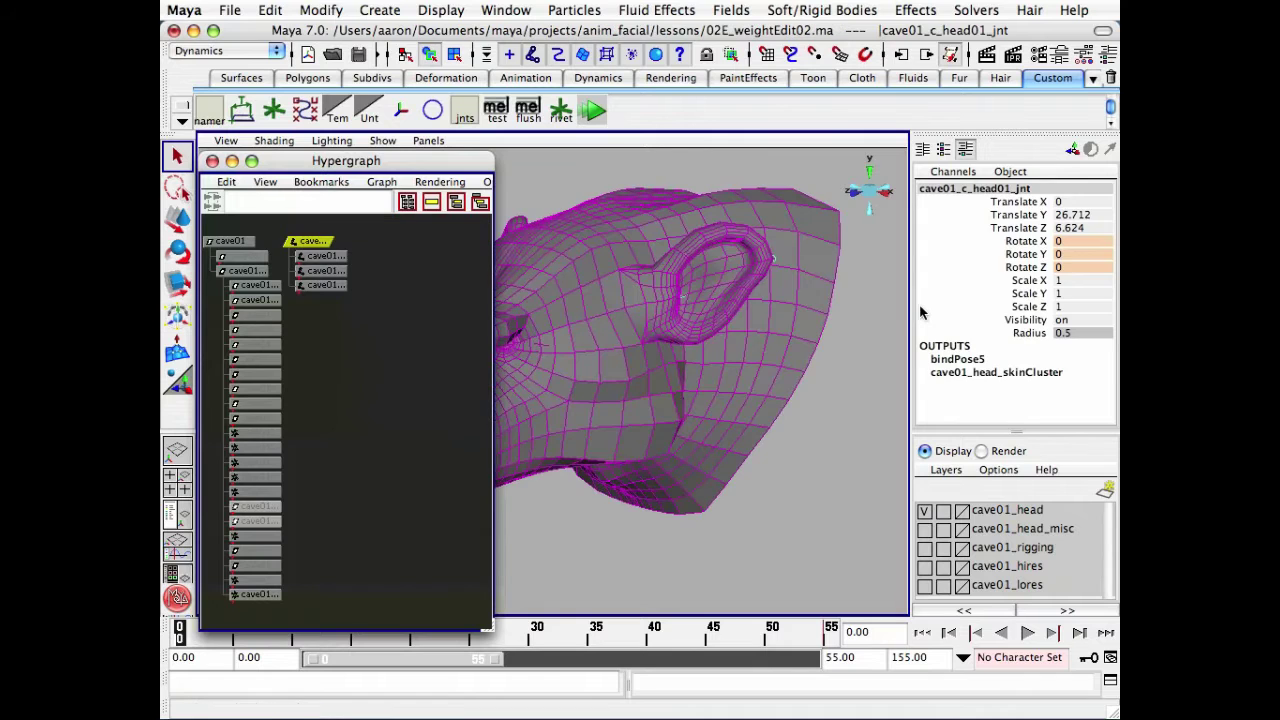
drag(1008, 318, 1008, 334)
right_click(1008, 334)
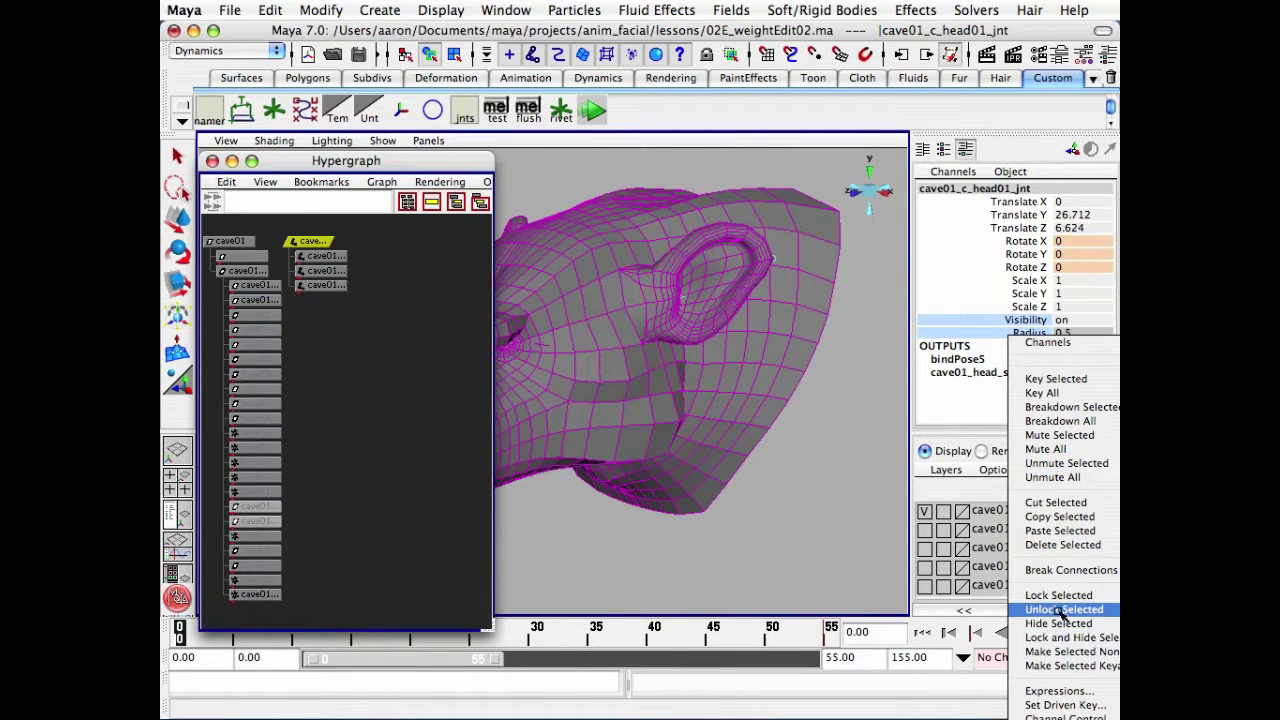
click(1062, 638)
- Try scaling the cave01_c_head01_jnt joint along its Z axis, and undo the scaling
alt+drag(617, 346, 737, 358)
alt+right_drag(737, 358, 780, 354)
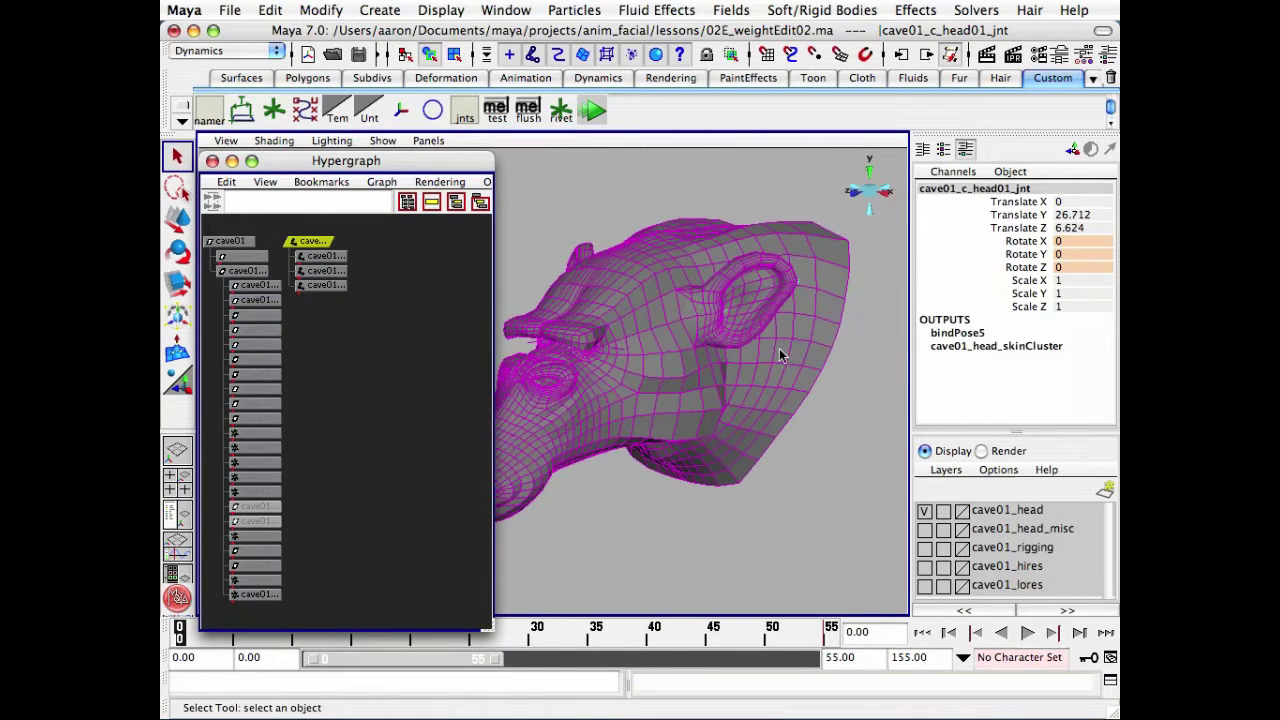
alt+drag(686, 363, 726, 355)
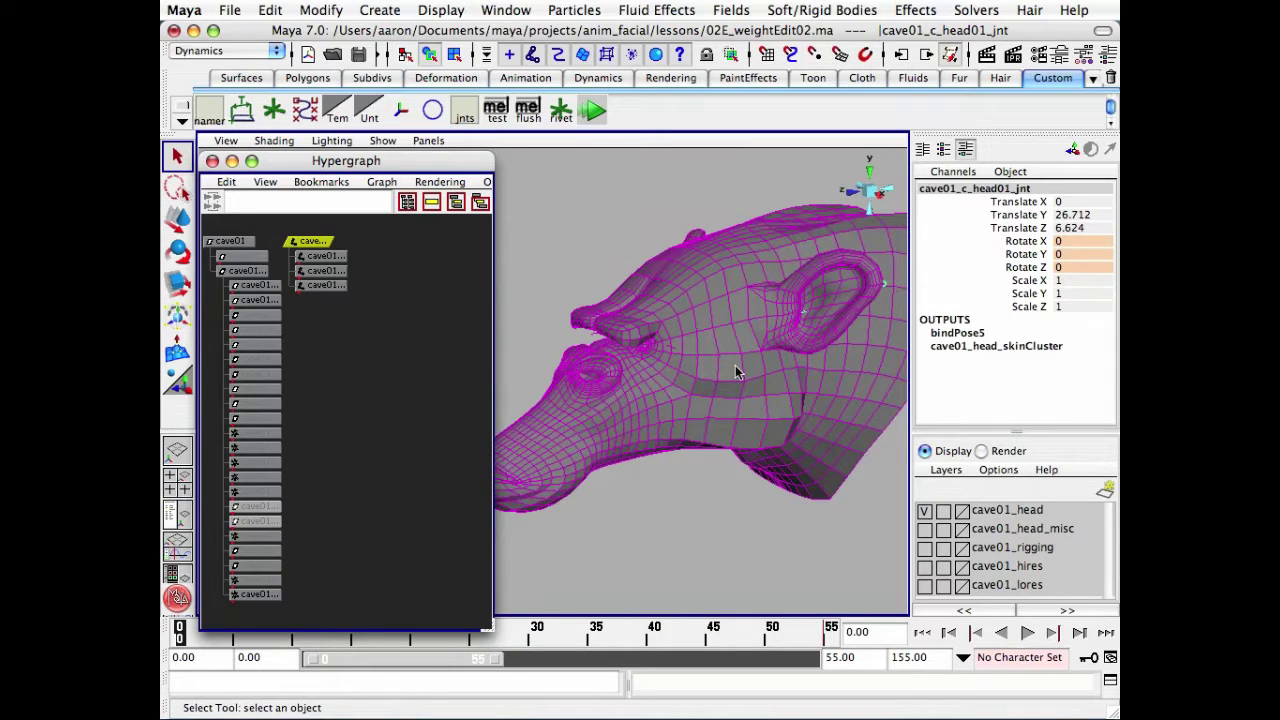
key(r)
click(722, 240)
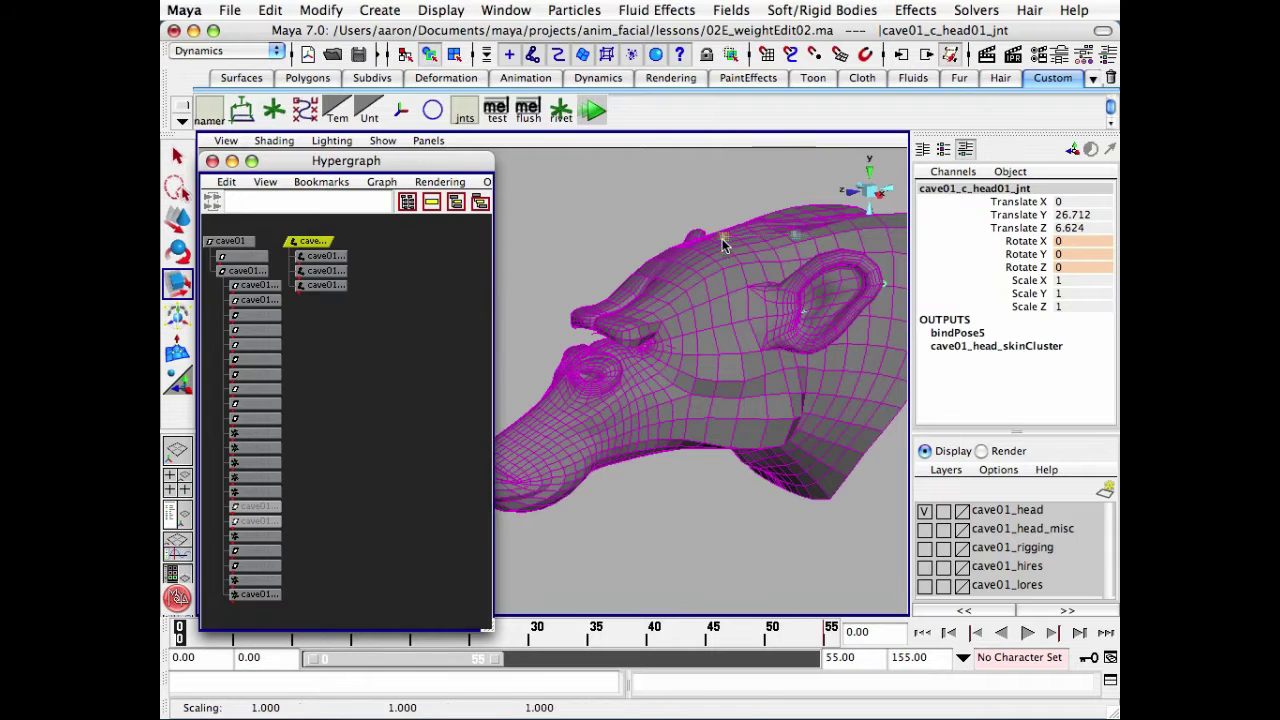
drag(722, 238, 687, 255)
key(z)
- Display the head in wireframe and examine where the head joint sits in the skeleton from the side
alt+right_drag(757, 277, 722, 290)
alt+drag(748, 305, 690, 324)
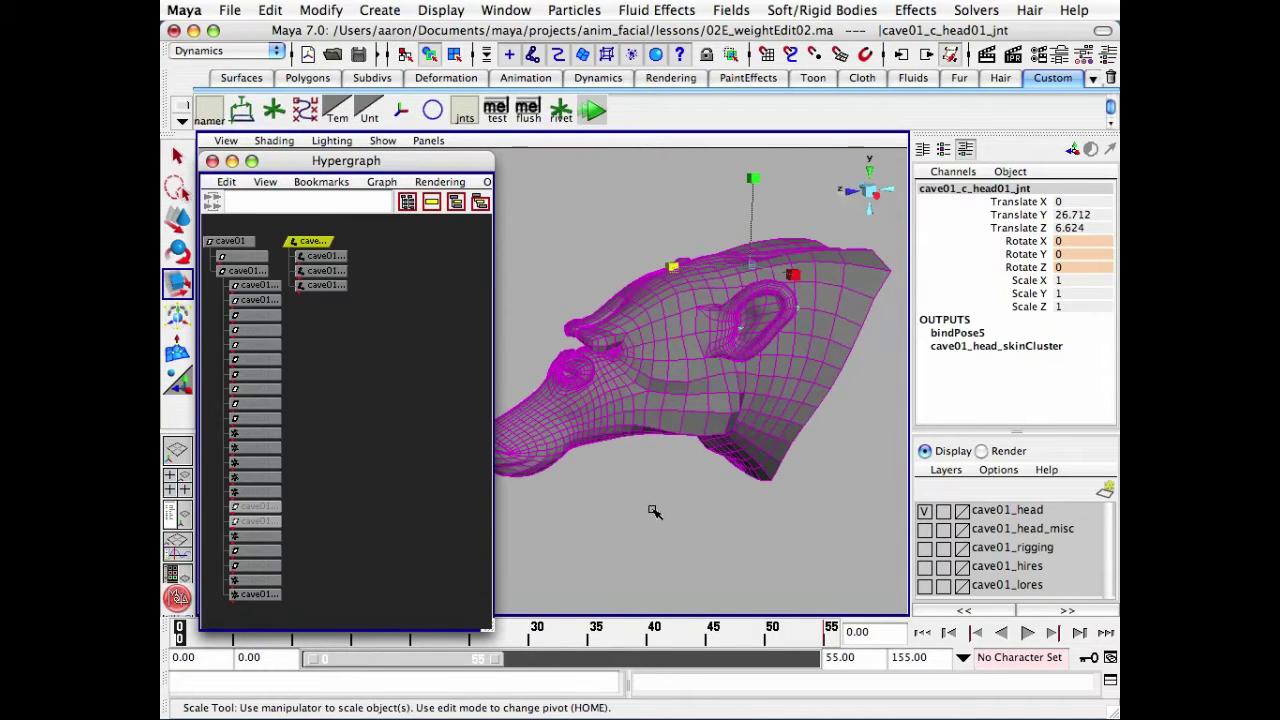
key(4)
mouse_move(680, 471)
alt+mouse_down()
mouse_move(692, 447)
mouse_move(737, 455)
alt+mouse_up()
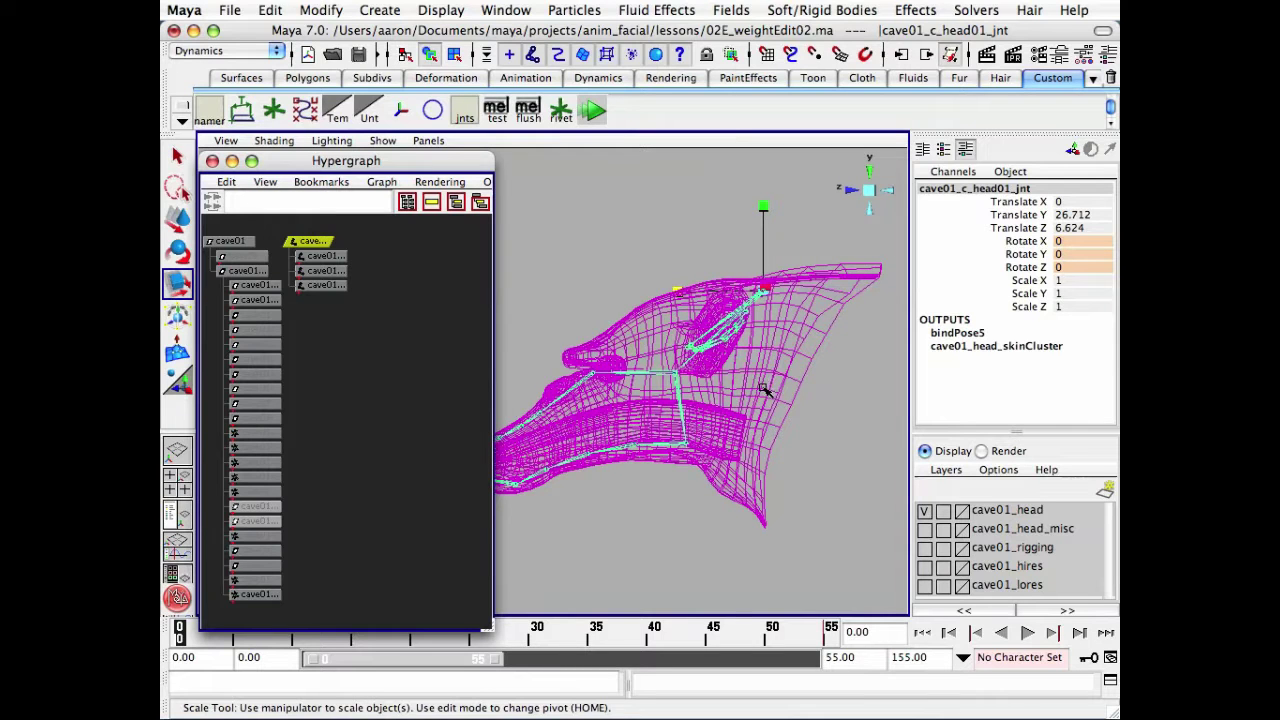
alt+middle_drag(754, 376, 800, 379)
alt+drag(774, 373, 728, 415)
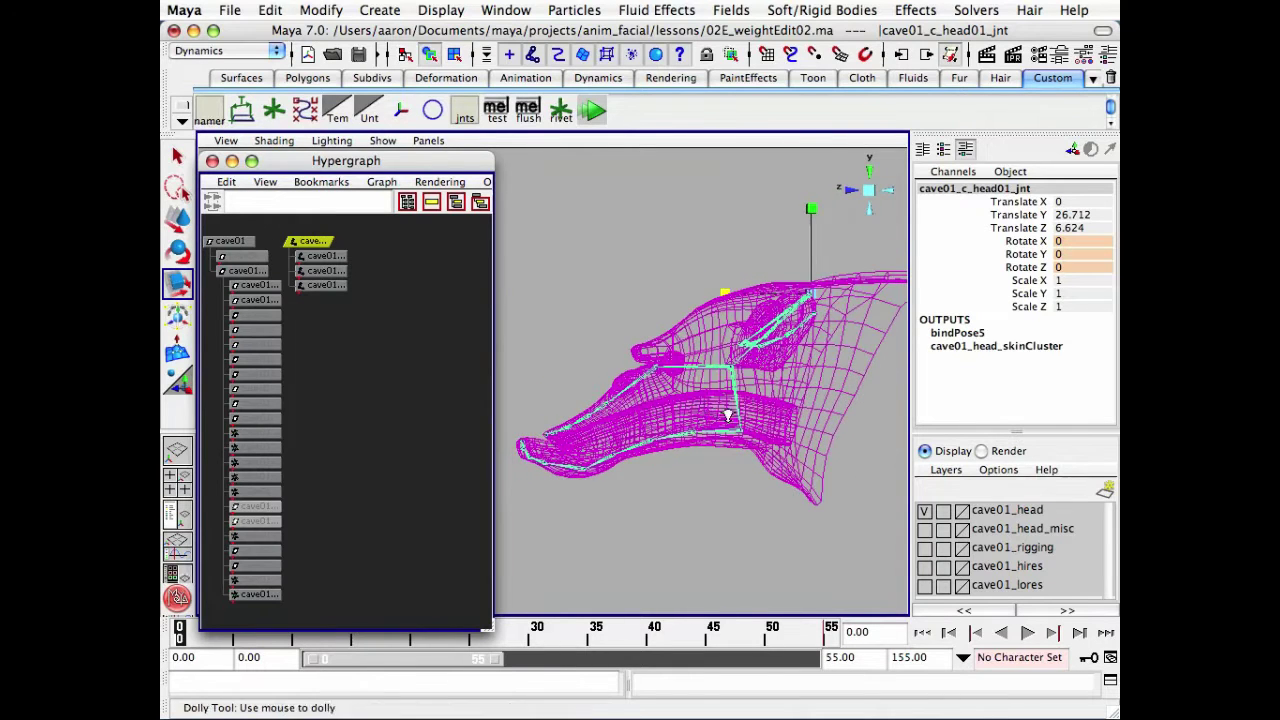
alt+right_drag(728, 415, 754, 387)
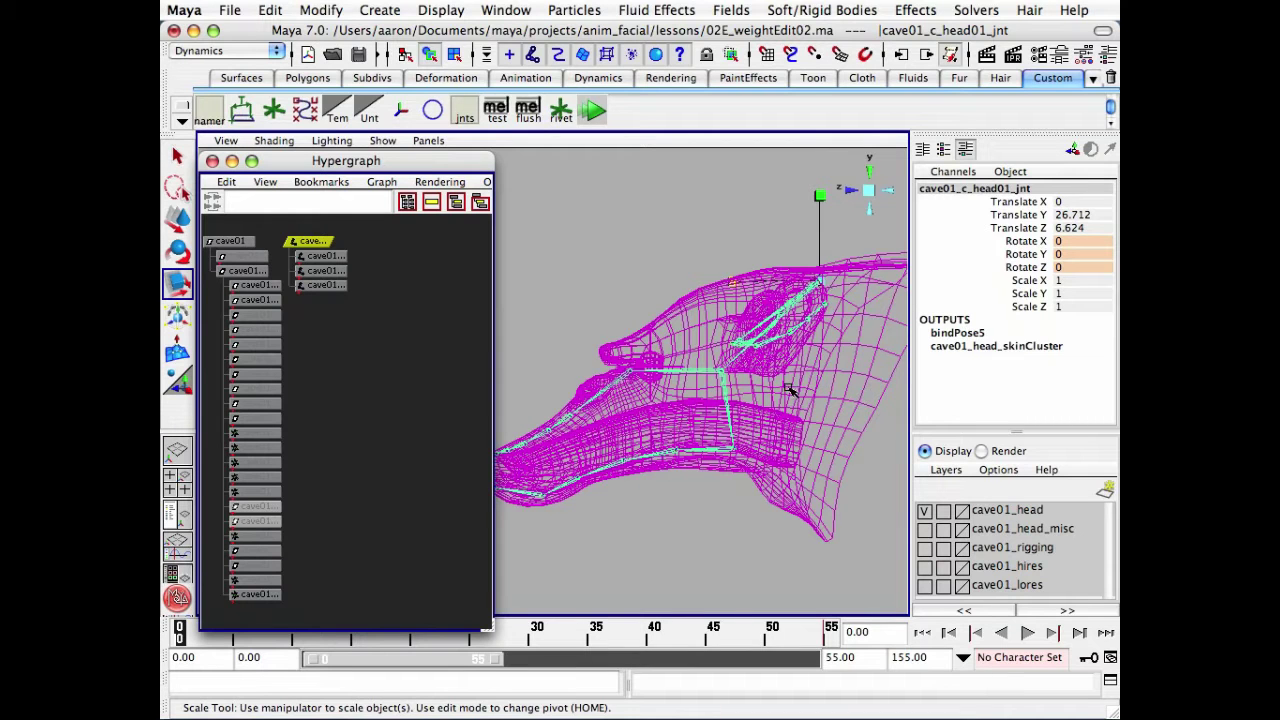
alt+drag(790, 390, 810, 455)
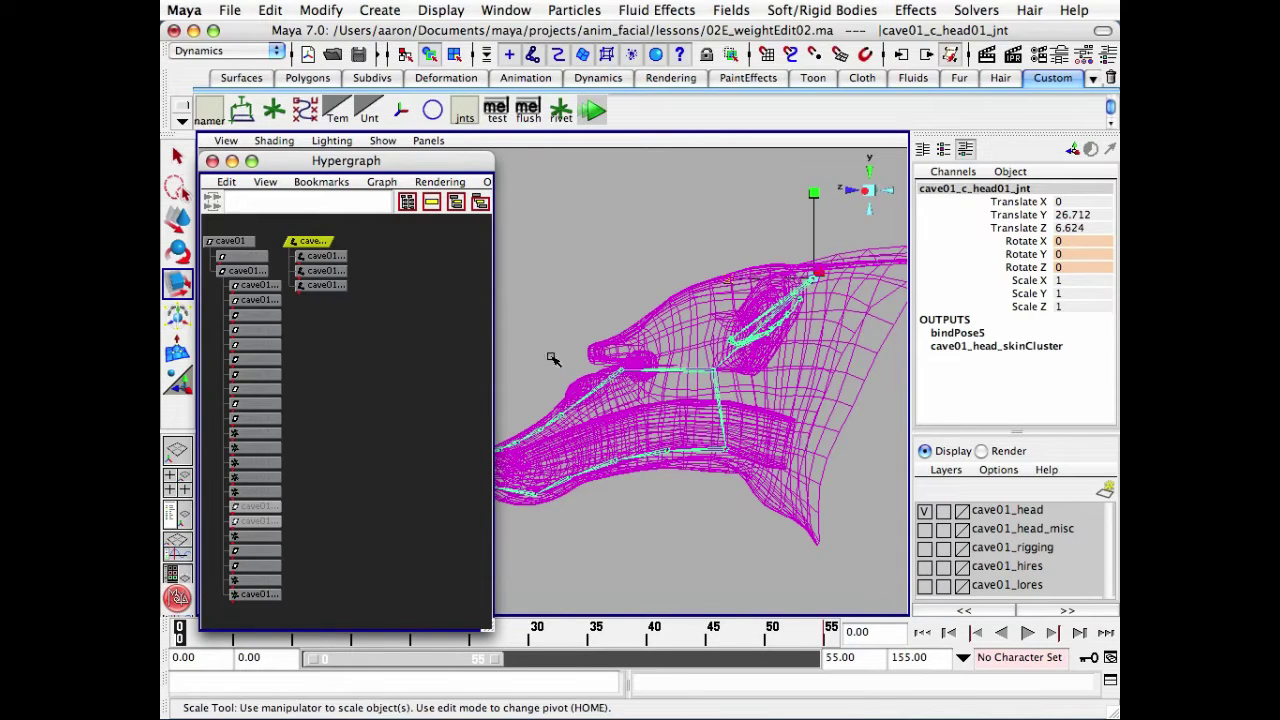
- Duplicate the cave01_c_head01_jnt joint and delete the three child joint chains under the copy
click(270, 10)
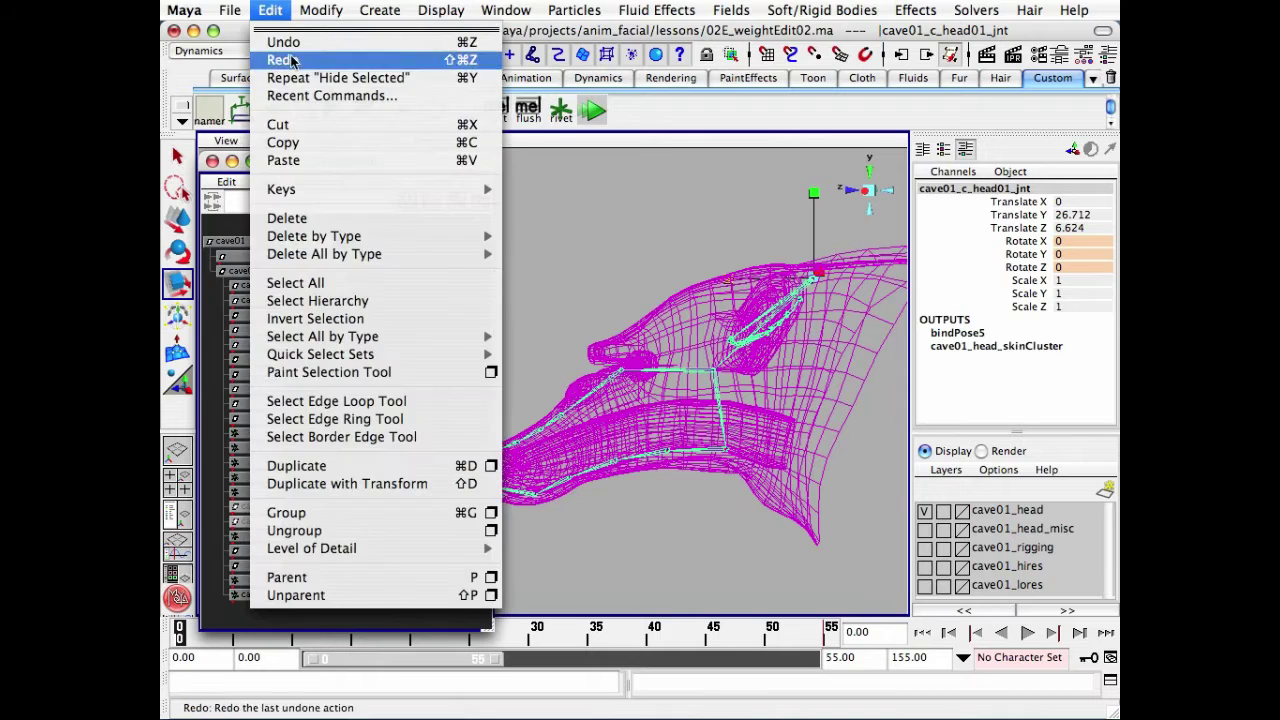
click(380, 466)
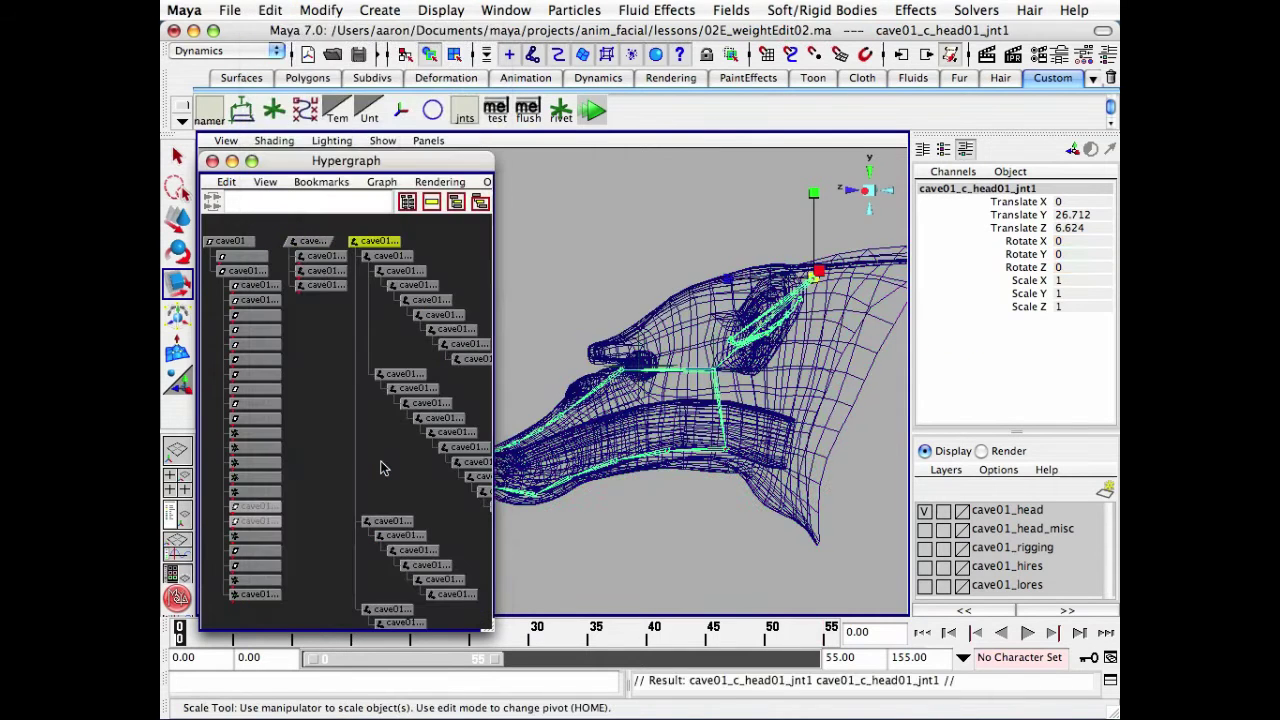
double_click(366, 243)
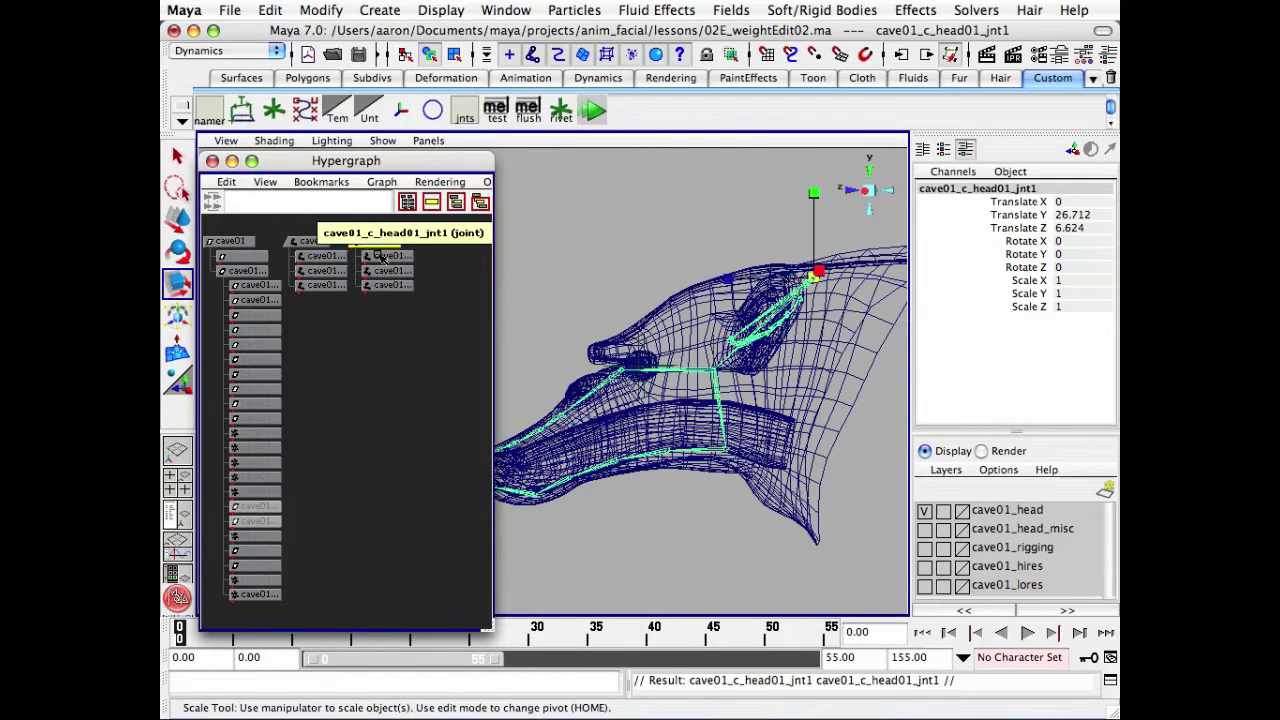
drag(439, 358, 376, 258)
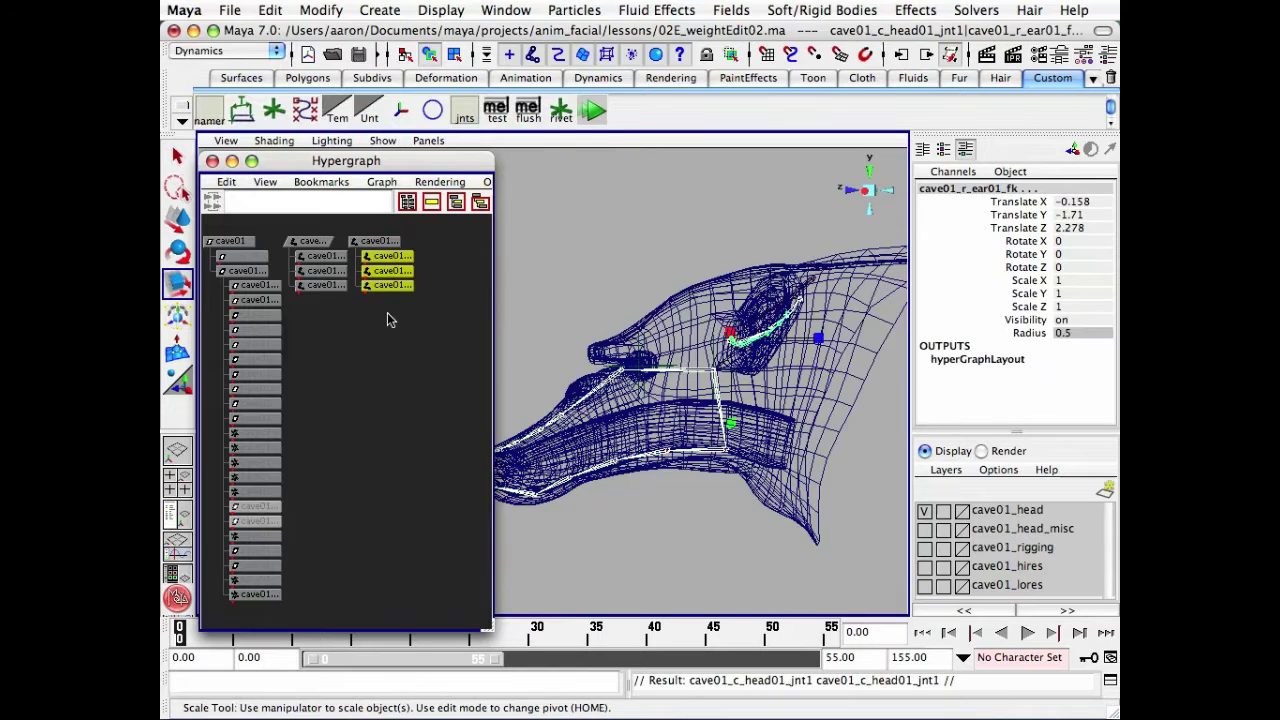
key(Delete)
- Rename the duplicated head joint as cave01_c_head_scl
click(378, 242)
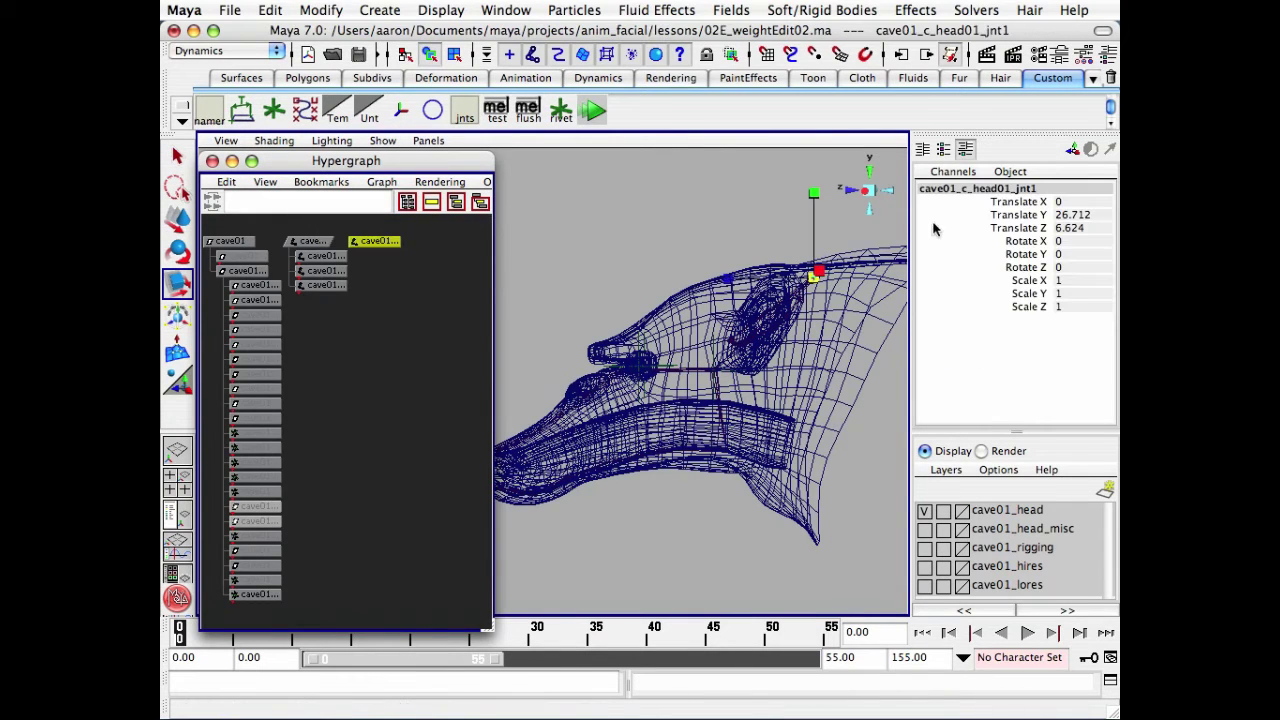
click(1000, 191)
click(1000, 191)
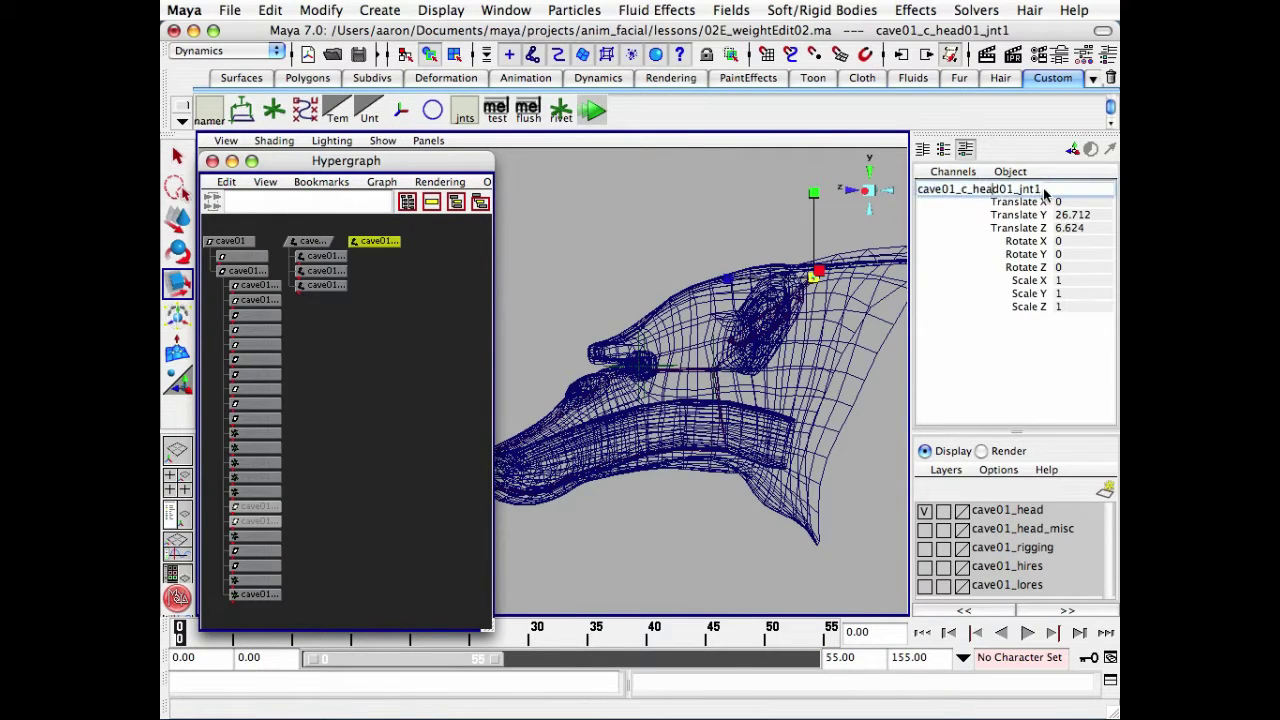
drag(1044, 192, 1018, 192)
key(BackSpace)
key(Return)
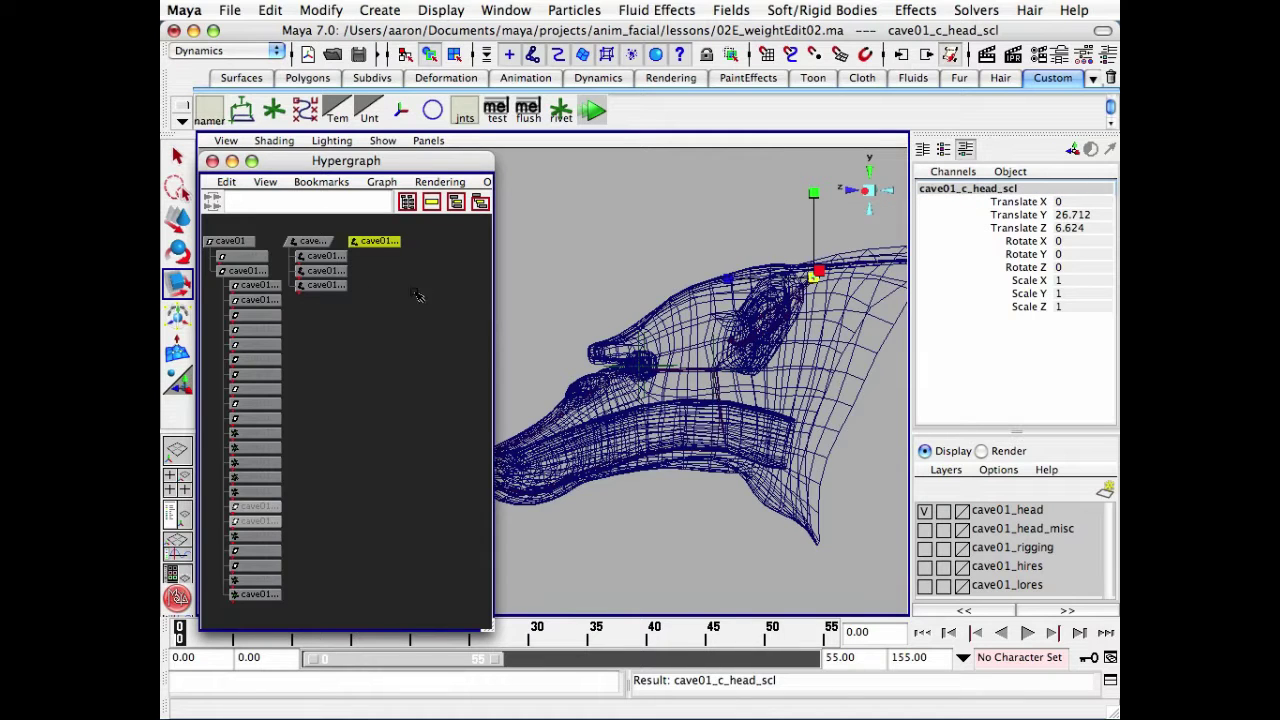
- In the right side view, move cave01_c_head_scl down and slightly forward to about Translate Y 23.84 and Translate Z 6.845
click(866, 196)
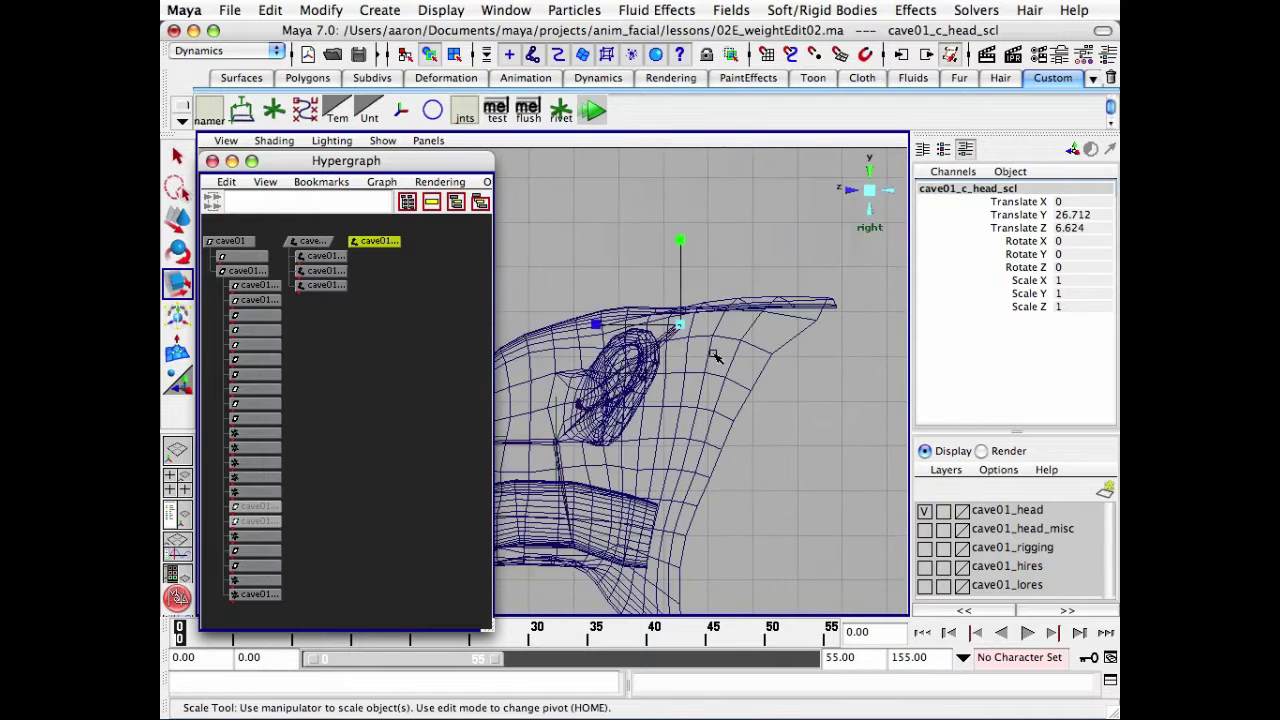
key(w)
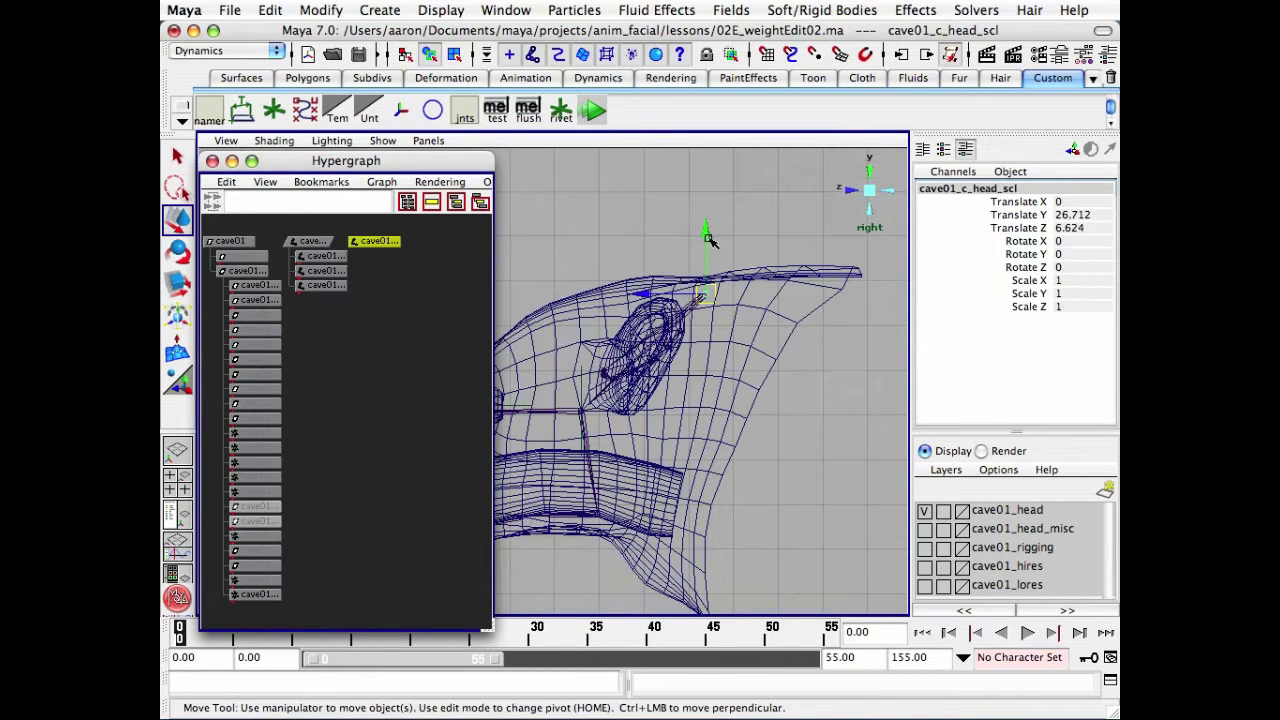
drag(707, 238, 770, 350)
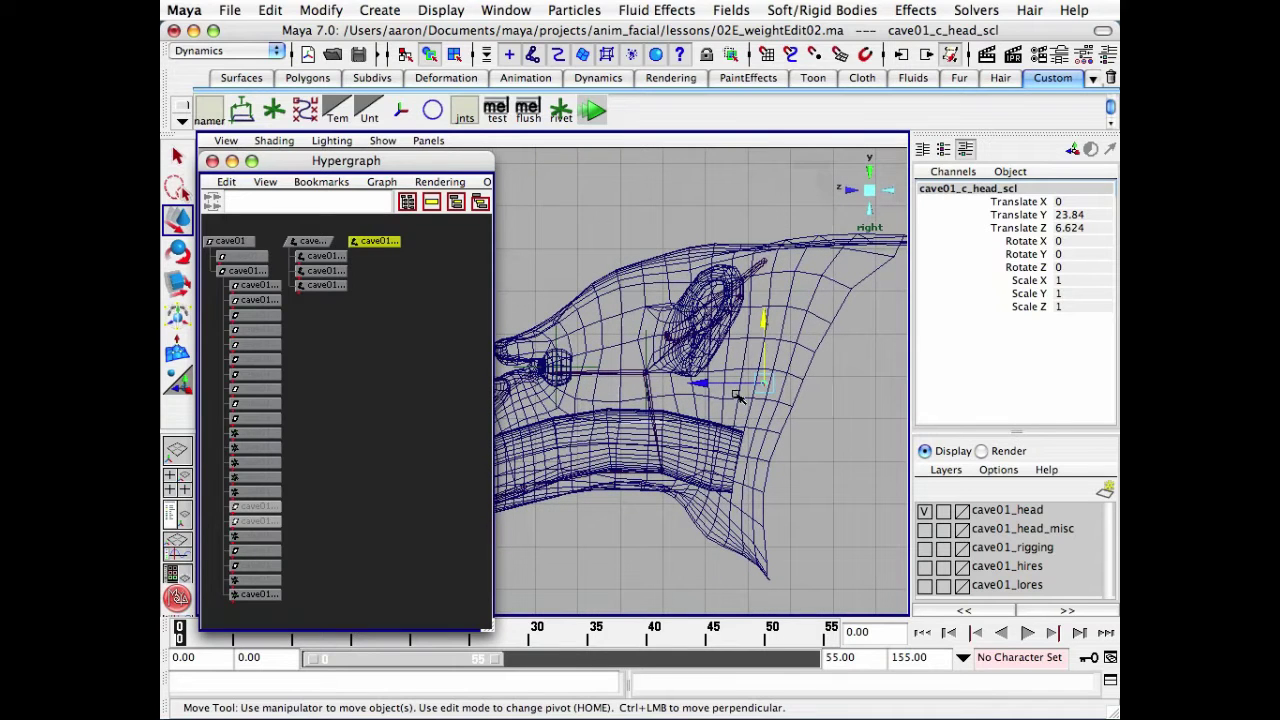
drag(703, 385, 860, 385)
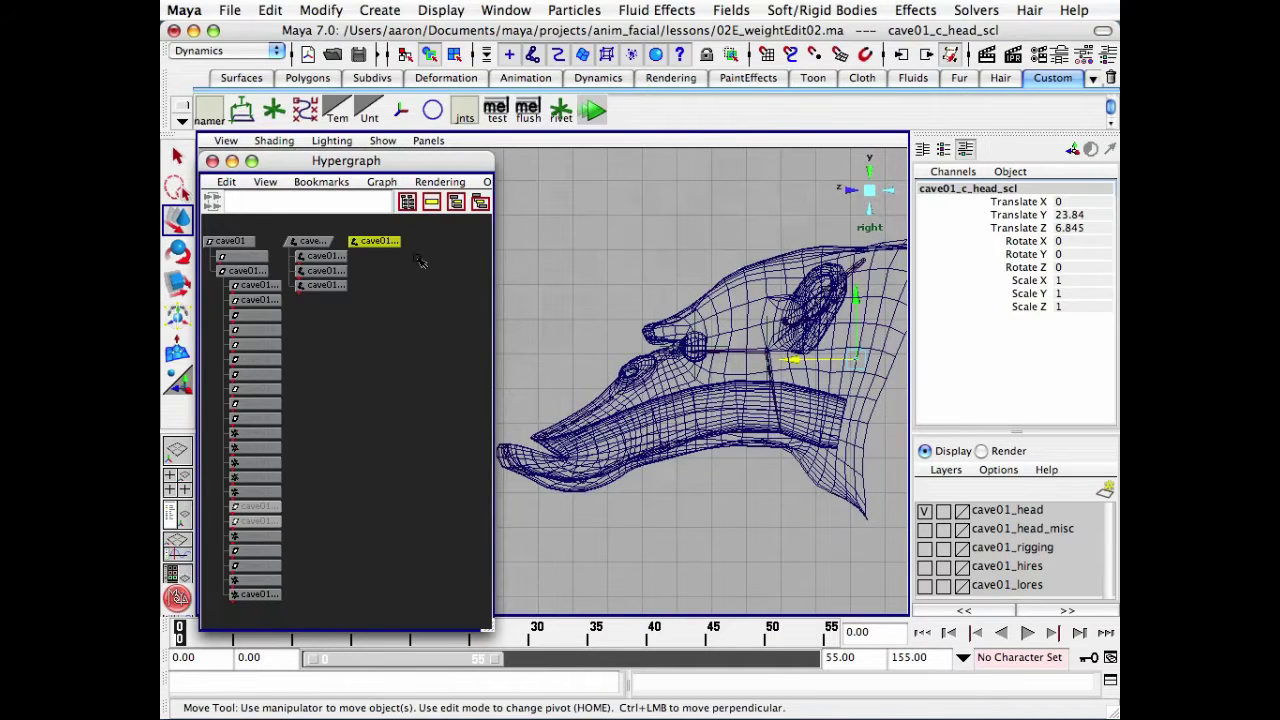
- Examine the placement of cave01_c_head_scl inside the head from the side and in perspective
drag(488, 627, 432, 630)
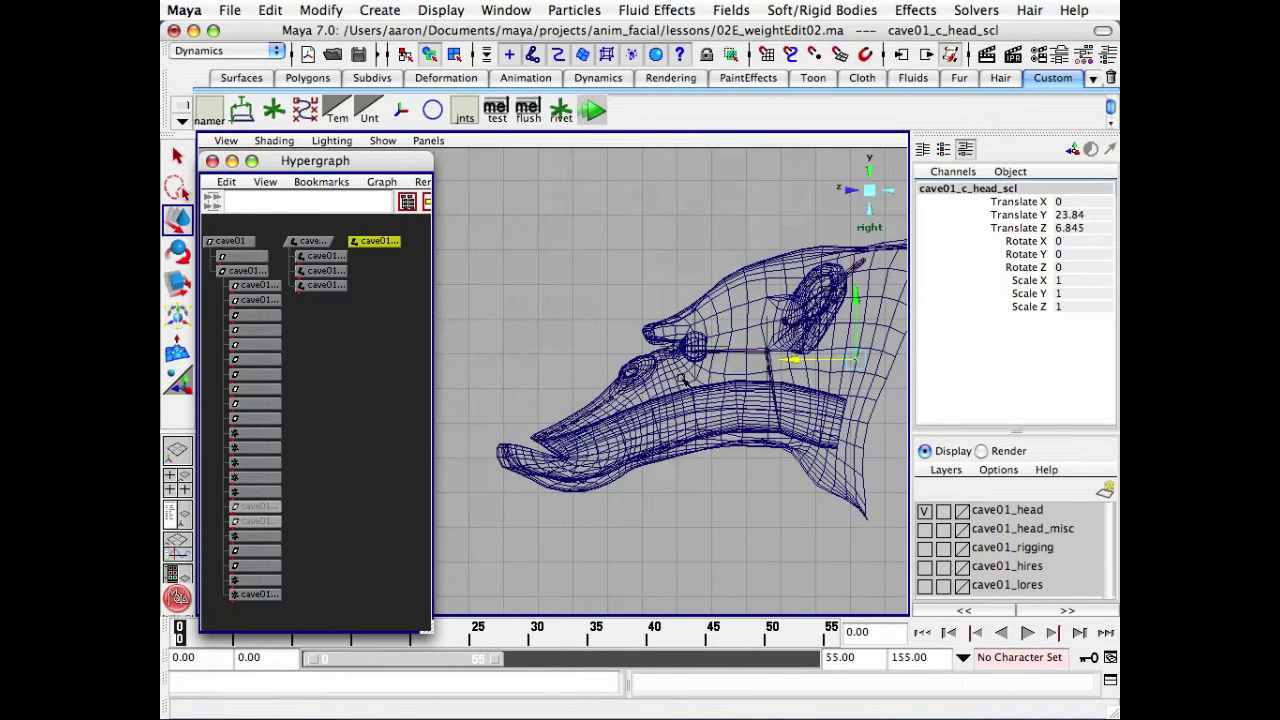
alt+middle_drag(684, 380, 717, 392)
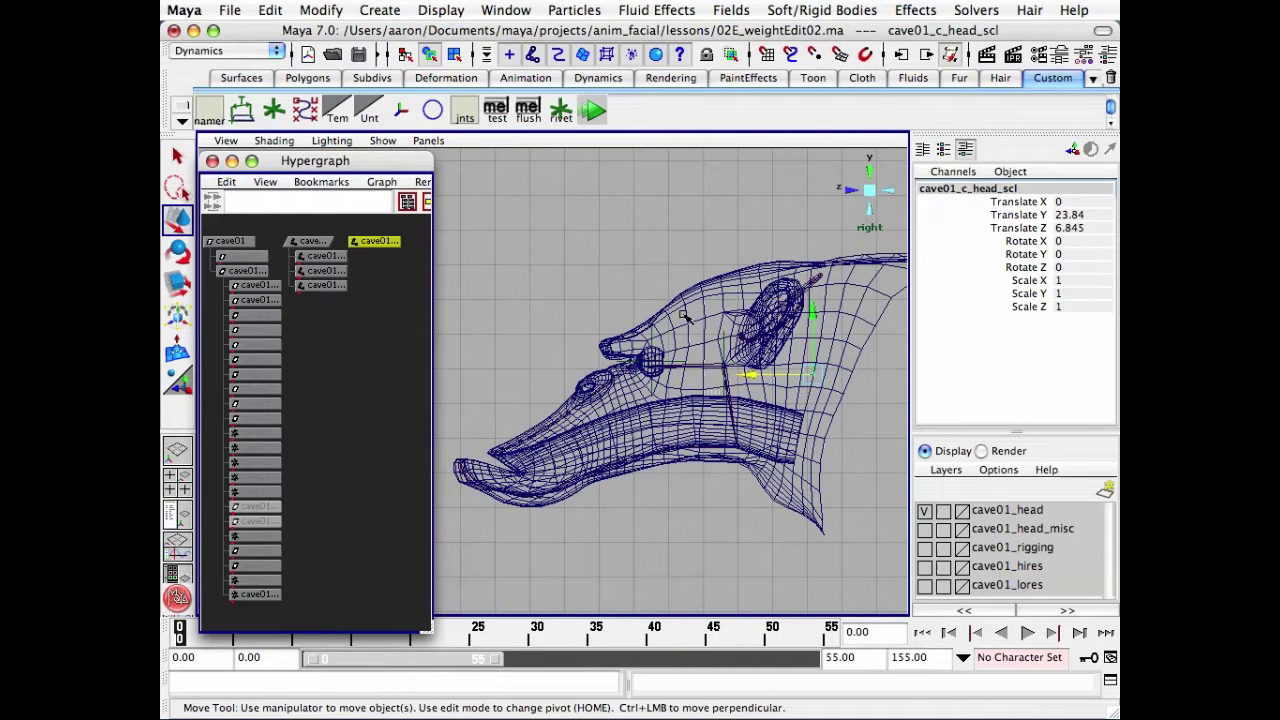
click(869, 190)
alt+right_drag(530, 375, 587, 348)
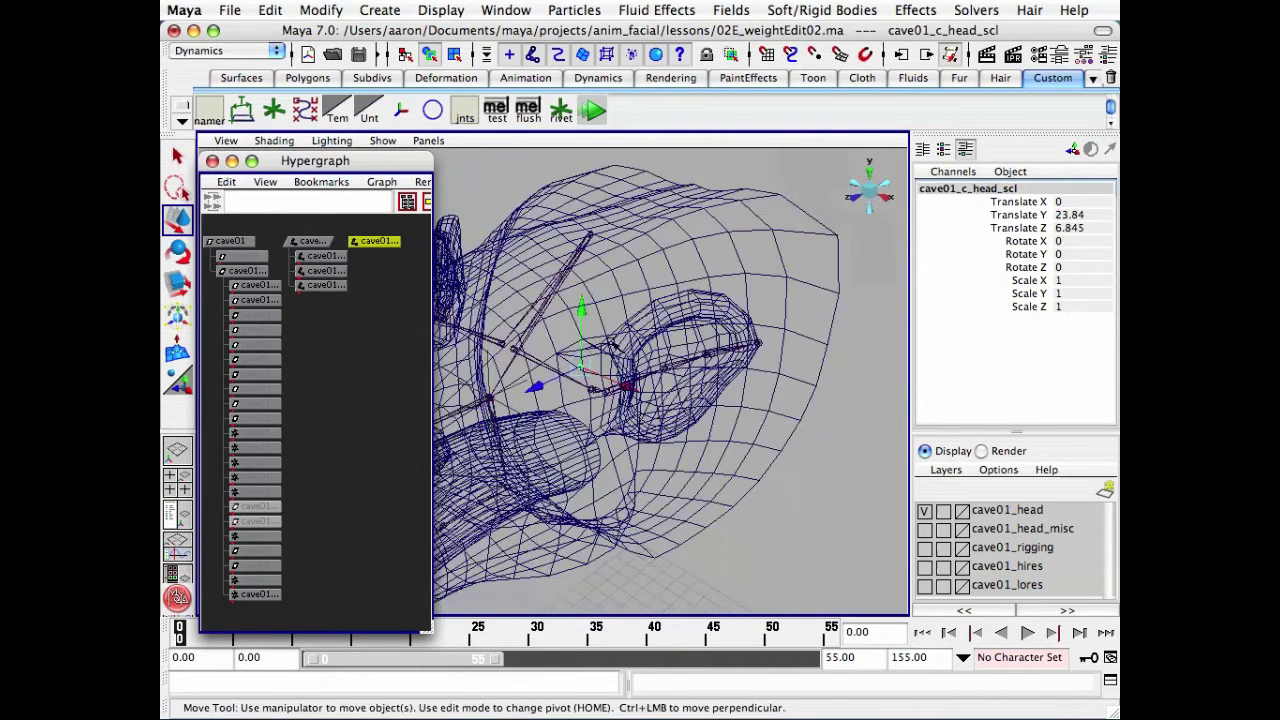
alt+drag(612, 343, 645, 328)
alt+right_drag(645, 328, 607, 317)
alt+drag(607, 317, 665, 306)
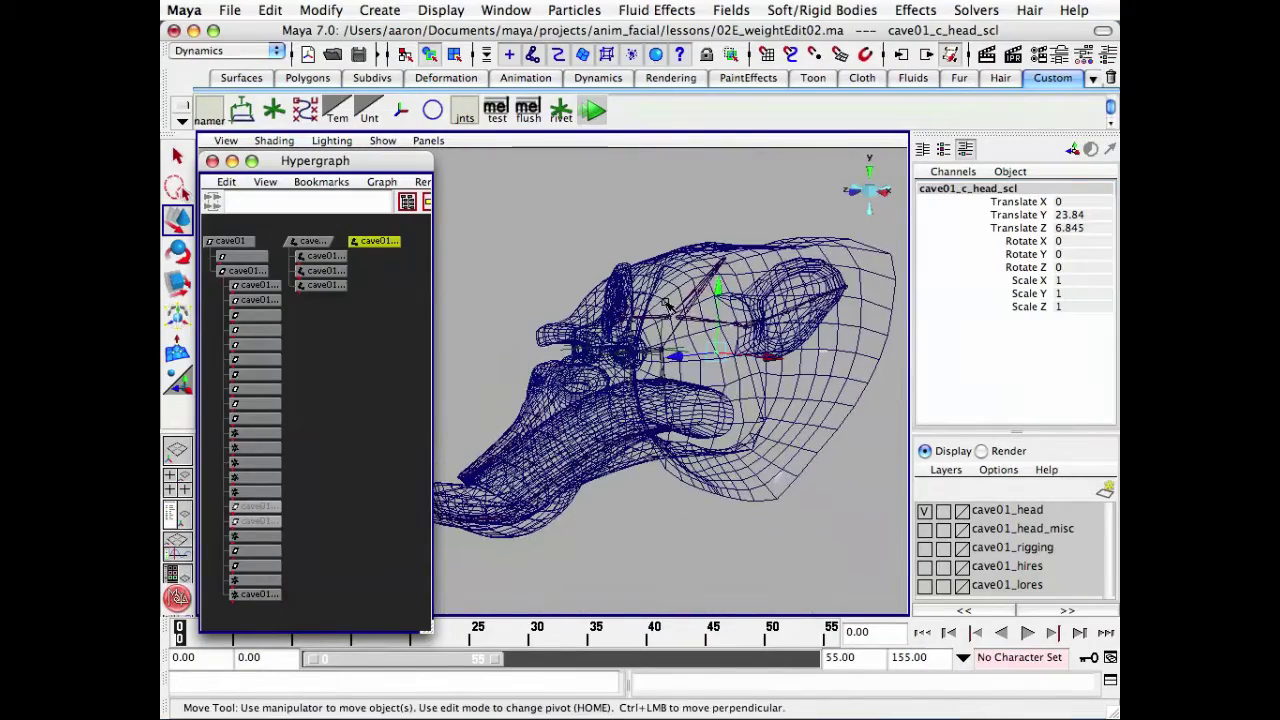
- Enlarge the Hypergraph around the head joints and parent cave01_c_head_scl under cave01_c_head01_jnt
alt+middle_drag(356, 300, 320, 427)
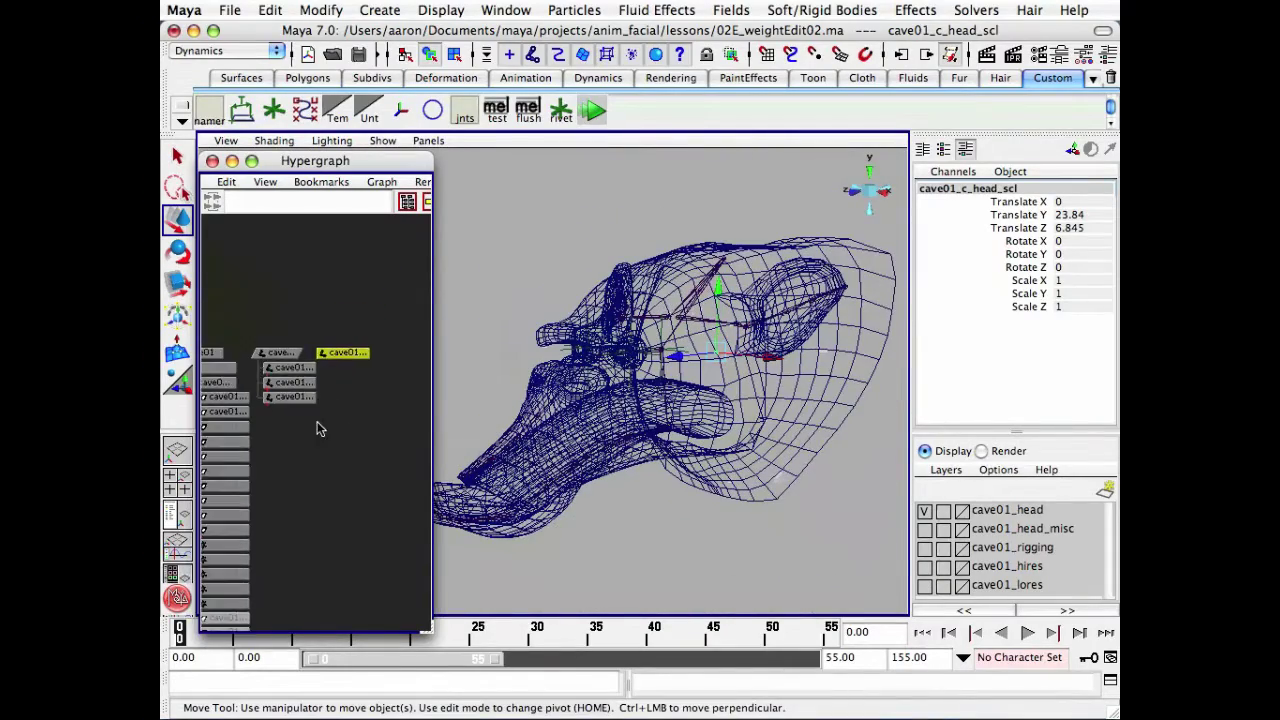
alt+right_drag(320, 427, 349, 386)
alt+middle_drag(349, 386, 362, 443)
drag(431, 631, 551, 632)
alt+middle_drag(391, 409, 457, 449)
alt+right_drag(457, 449, 427, 423)
alt+middle_drag(427, 423, 378, 400)
alt+right_drag(378, 400, 431, 383)
drag(549, 630, 676, 630)
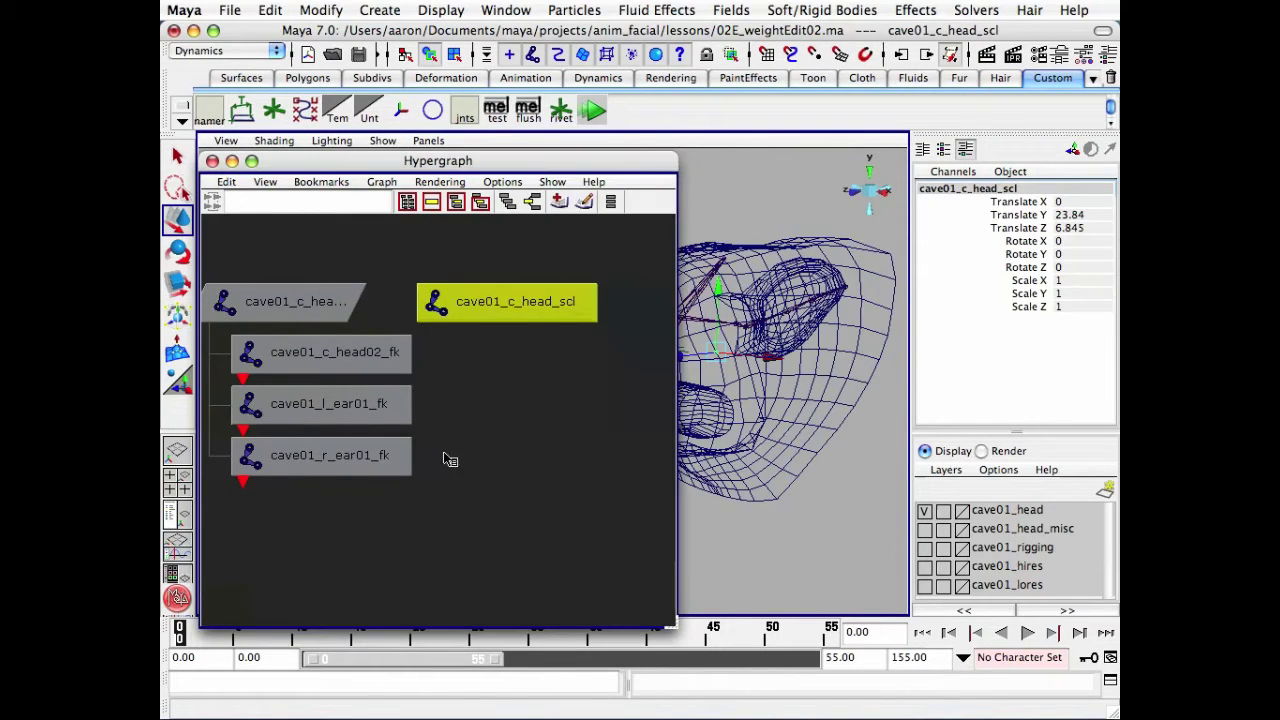
drag(866, 635, 872, 638)
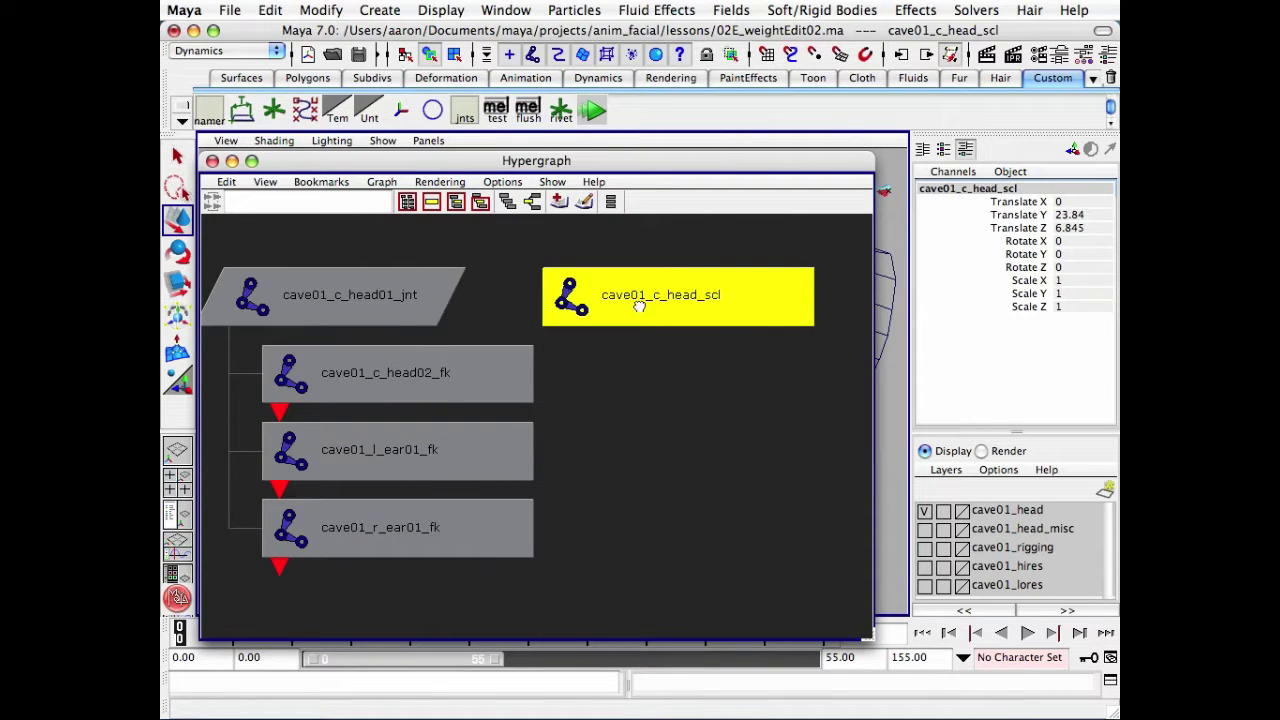
middle_drag(319, 298, 321, 298)
- Parent cave01_c_head02_fk, cave01_l_ear01_fk and cave01_r_ear01_fk under the cave01_c_head_scl joint
alt+middle_drag(577, 399, 591, 334)
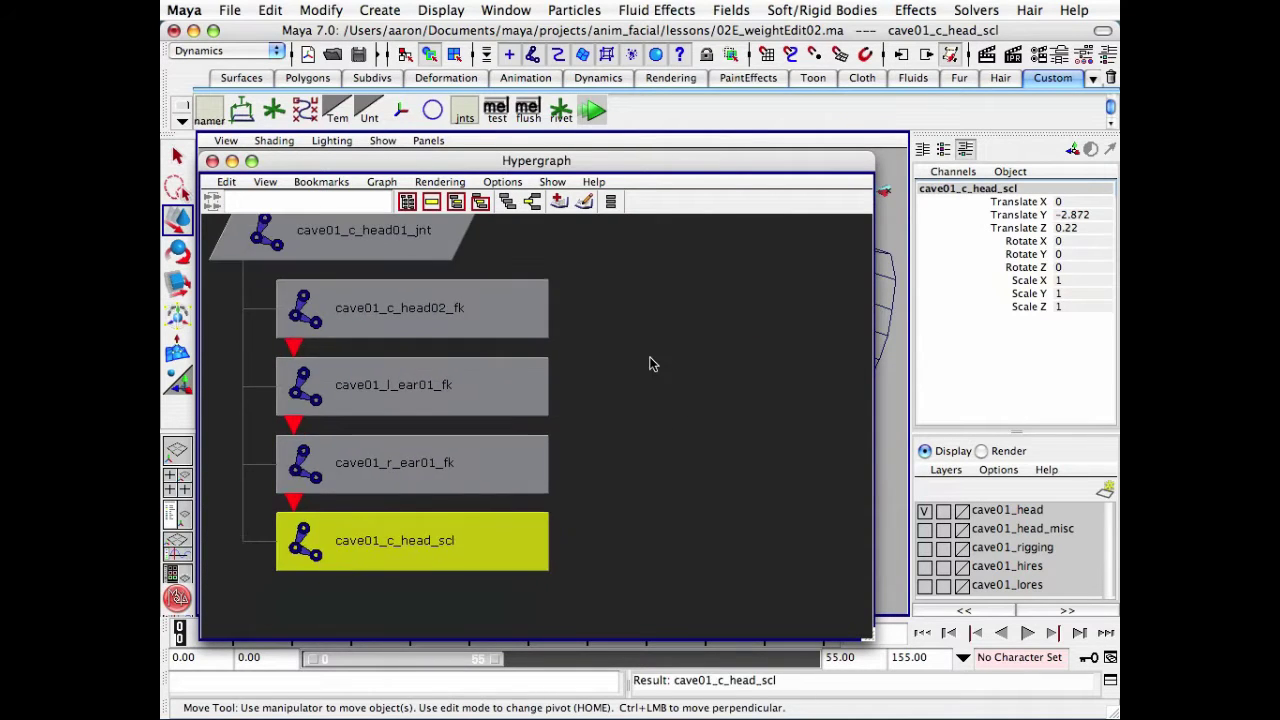
alt+right_drag(649, 357, 616, 359)
click(428, 322)
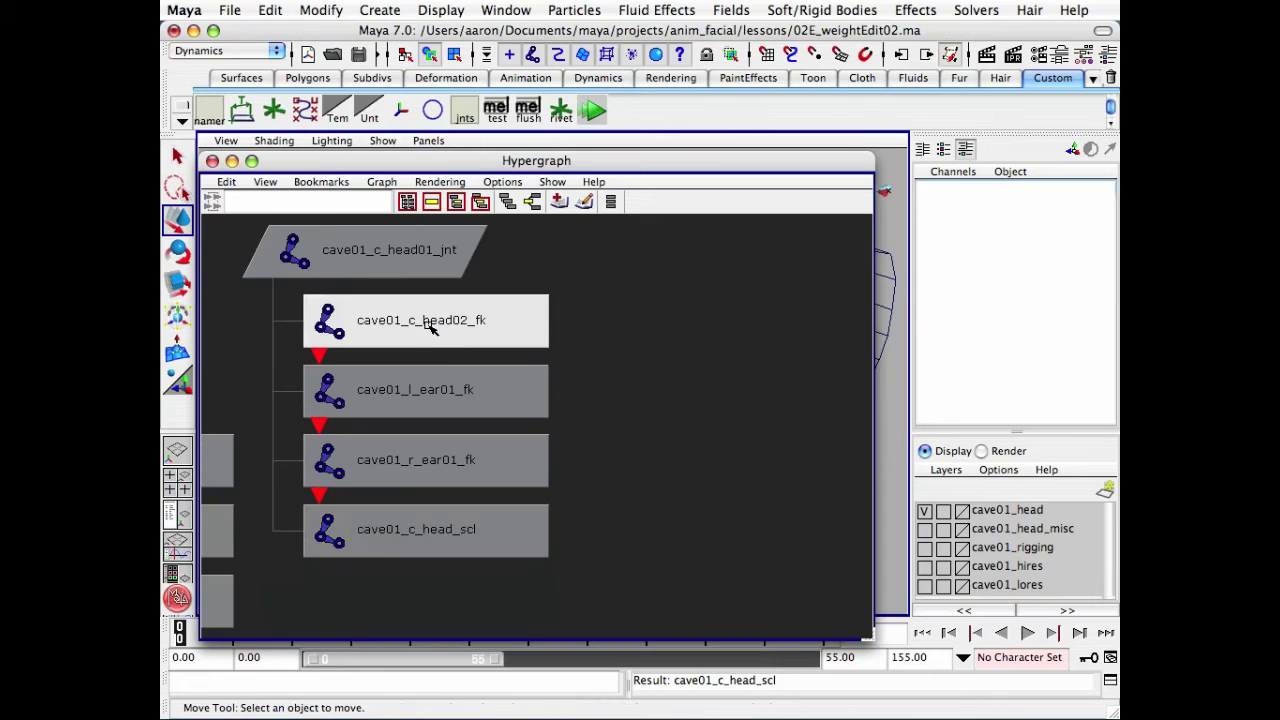
shift+click(450, 393)
shift+click(453, 476)
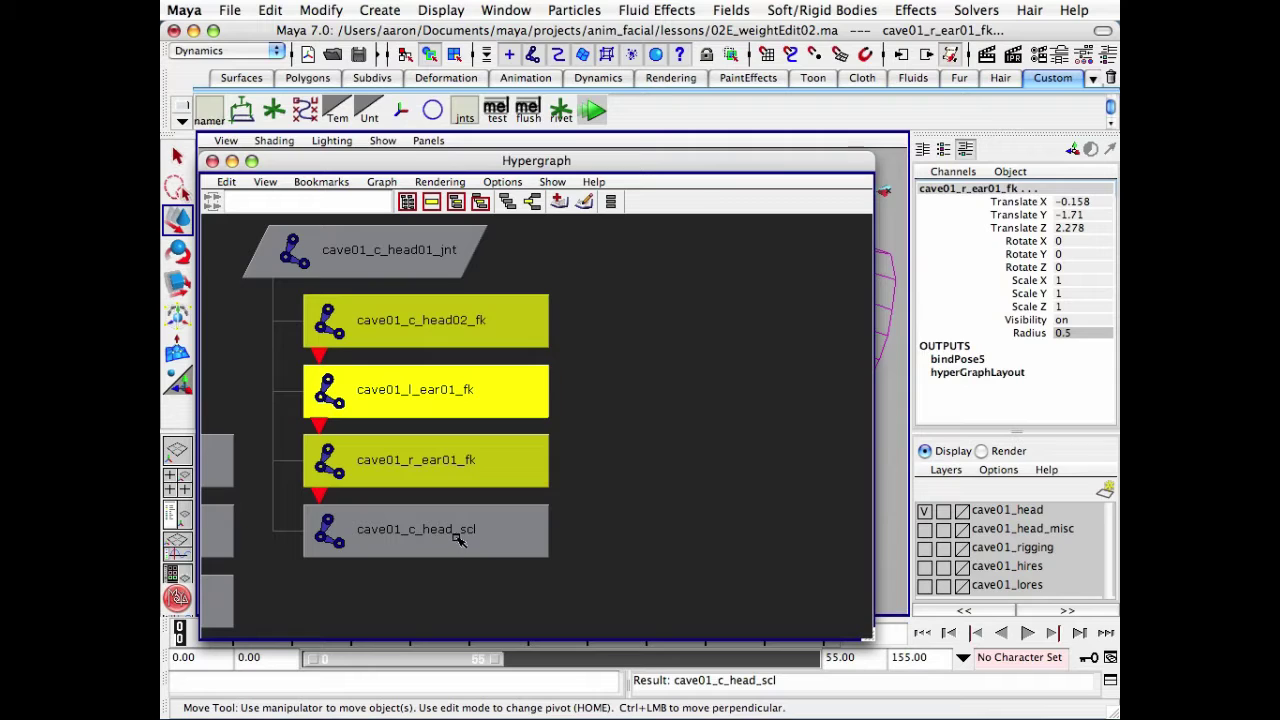
shift+click(458, 538)
key(p)
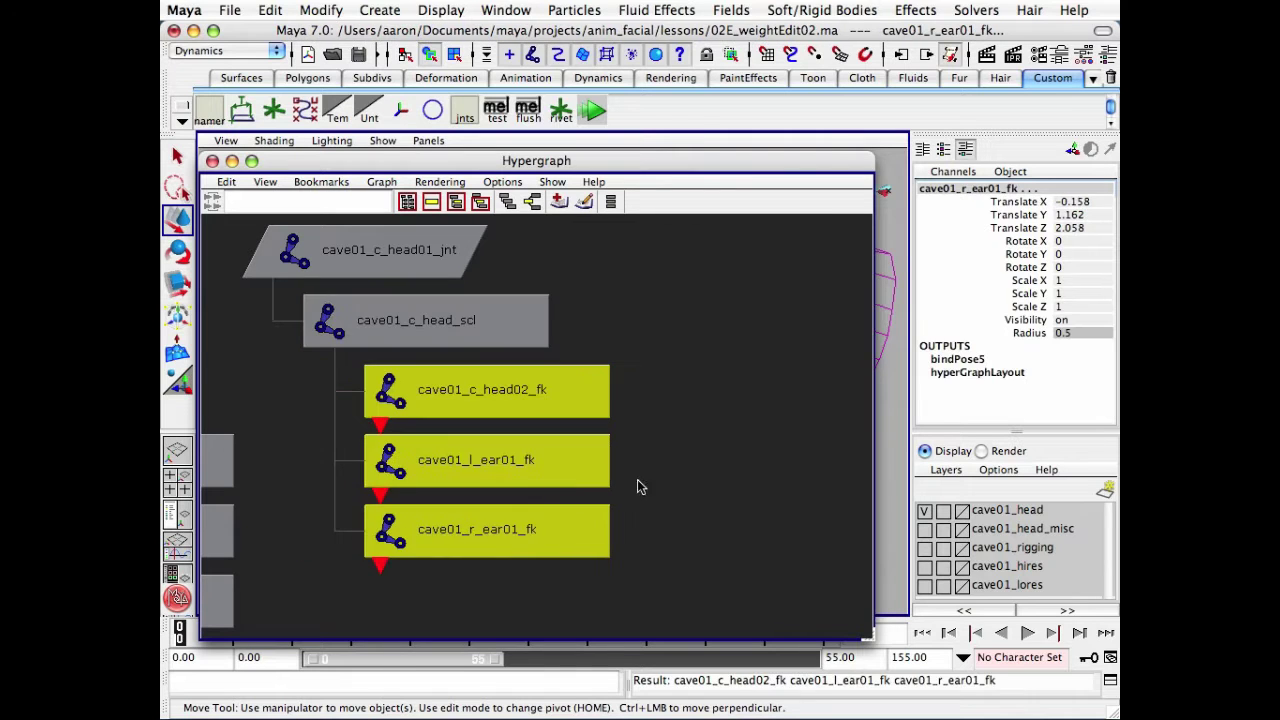
- Examine the head hierarchy by selecting cave01_c_head01_jnt, cave01_c_head_scl, cave01_c_head02_fk and the ear joints, checking each against the wireframe head
click(376, 294)
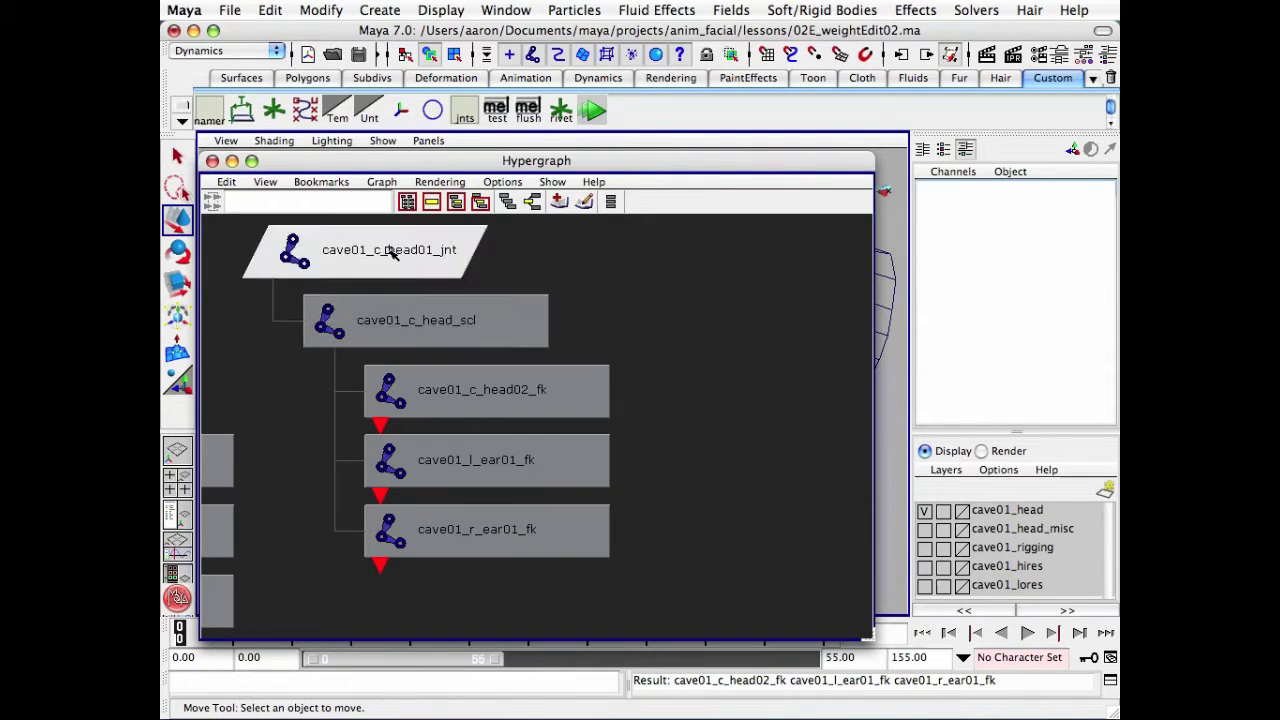
click(390, 253)
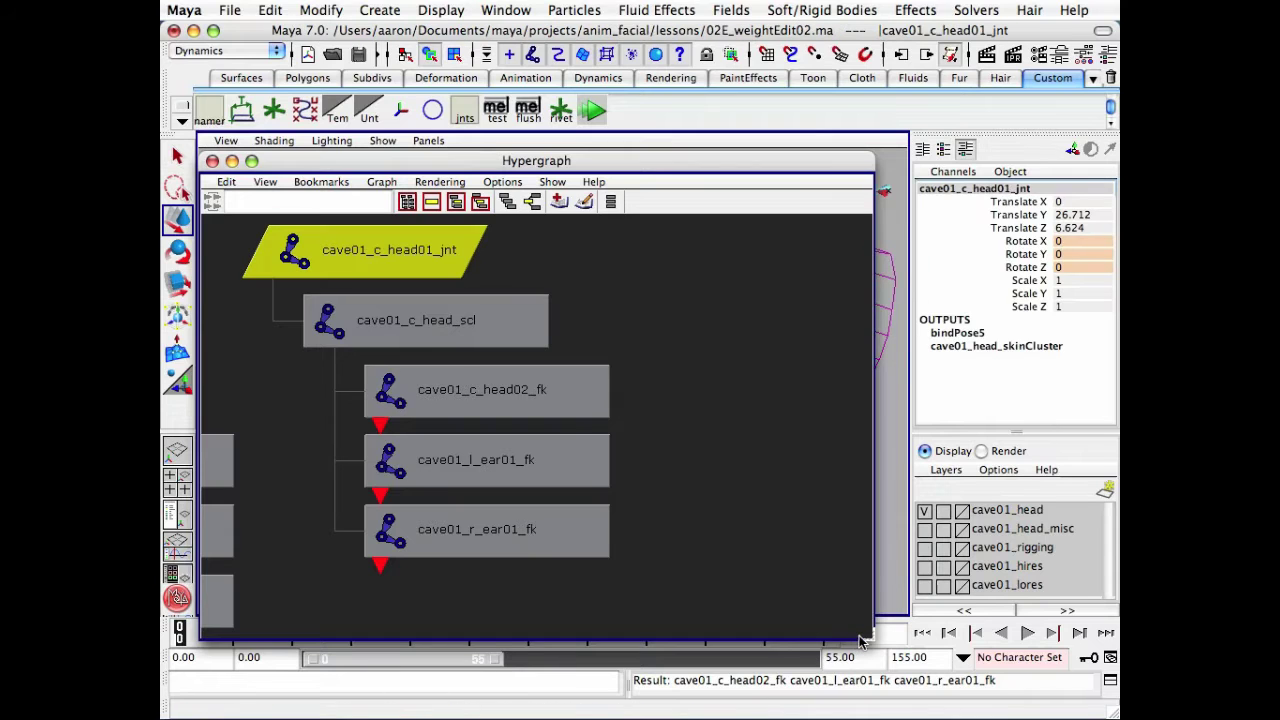
drag(628, 630, 584, 633)
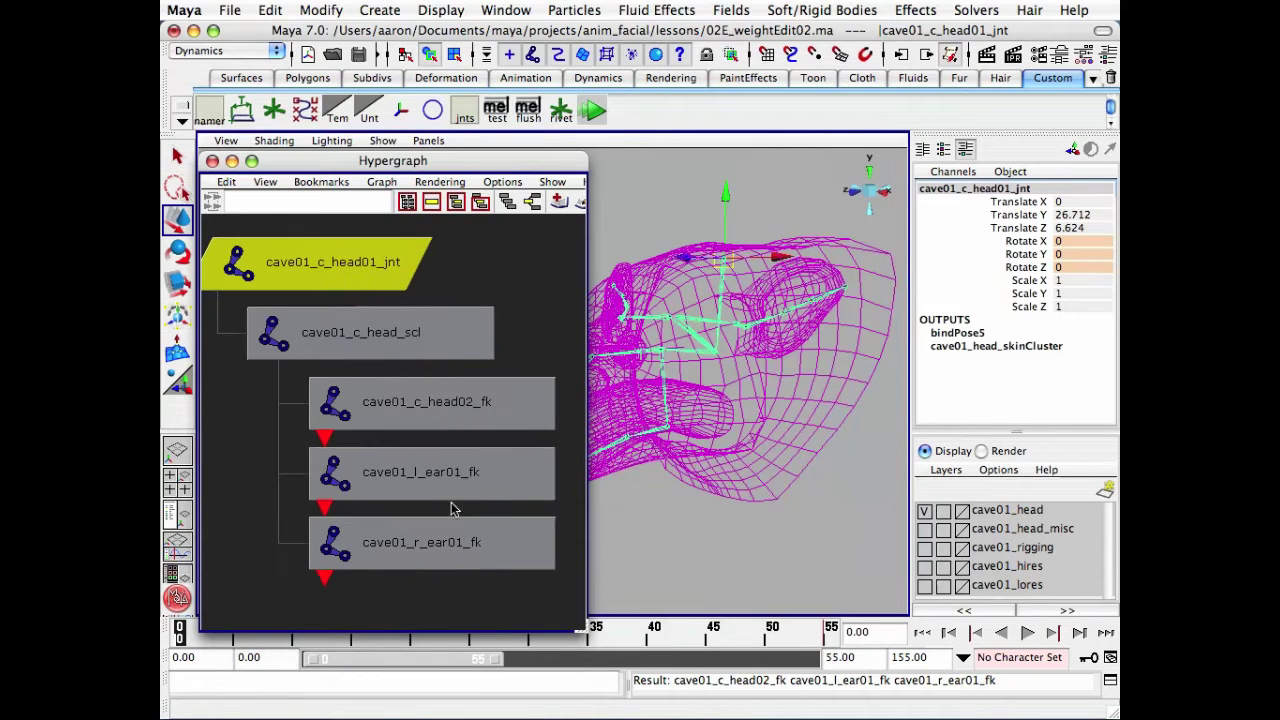
alt+right_drag(788, 408, 792, 400)
click(380, 335)
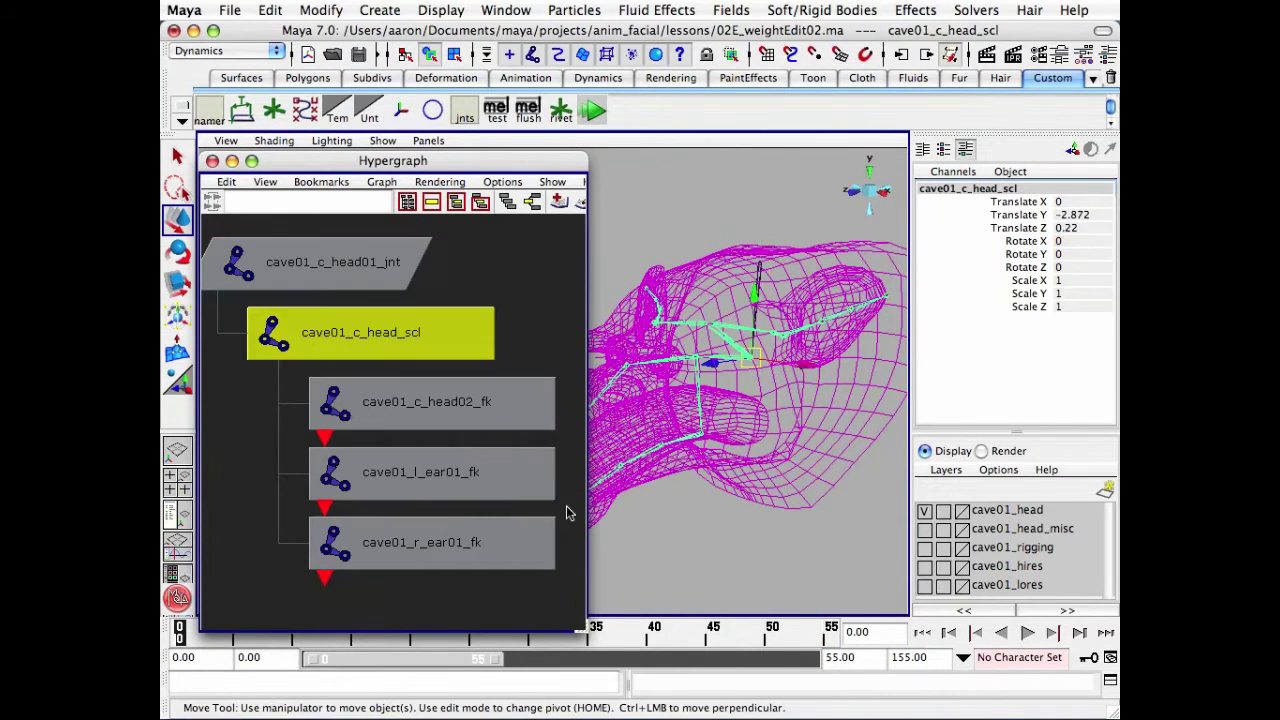
alt+drag(610, 450, 720, 410)
click(456, 405)
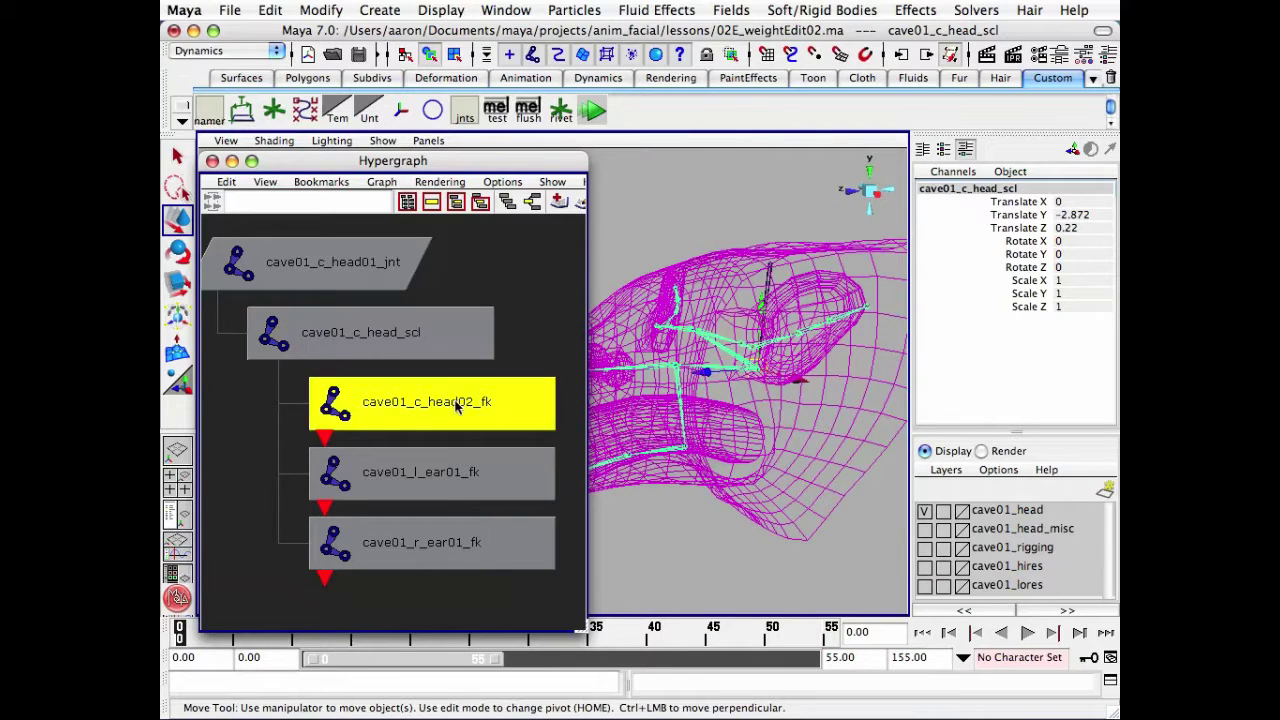
click(450, 476)
click(445, 542)
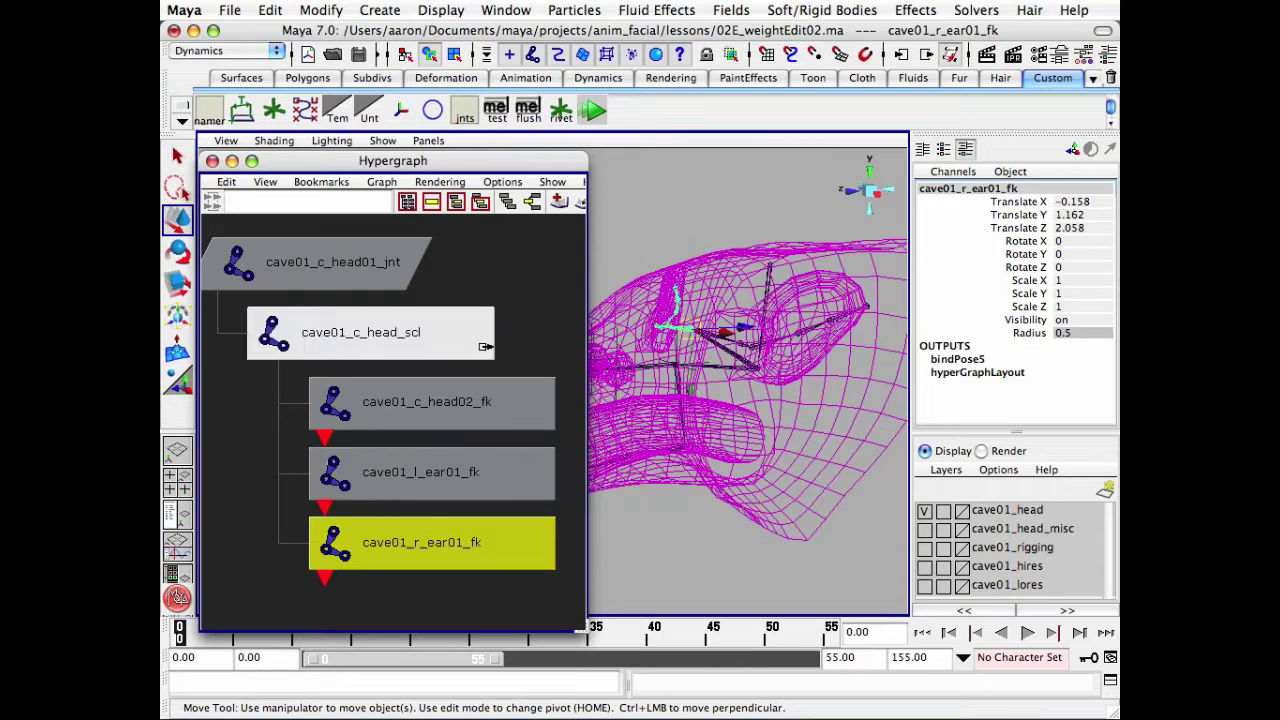
click(523, 294)
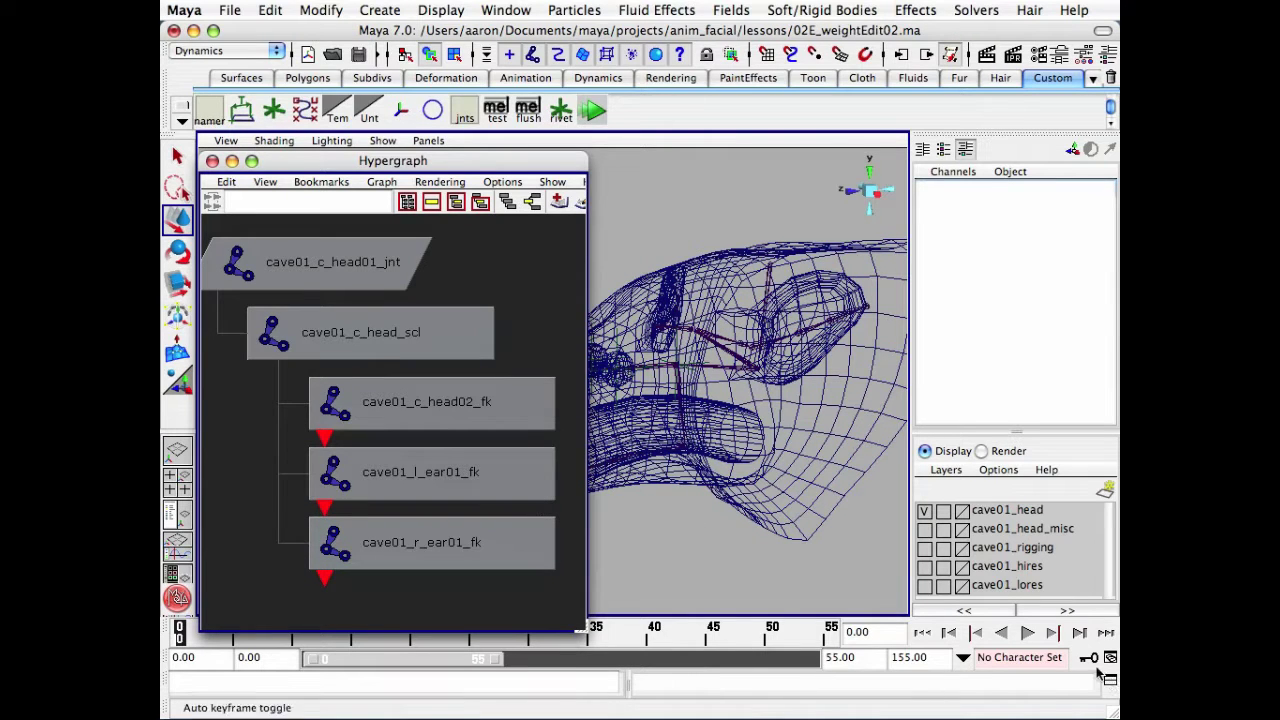
- Select cave01_c_head01_jnt and show its scale manipulator to inspect the scaling pivot on the head
scroll(468, 466, down, 2)
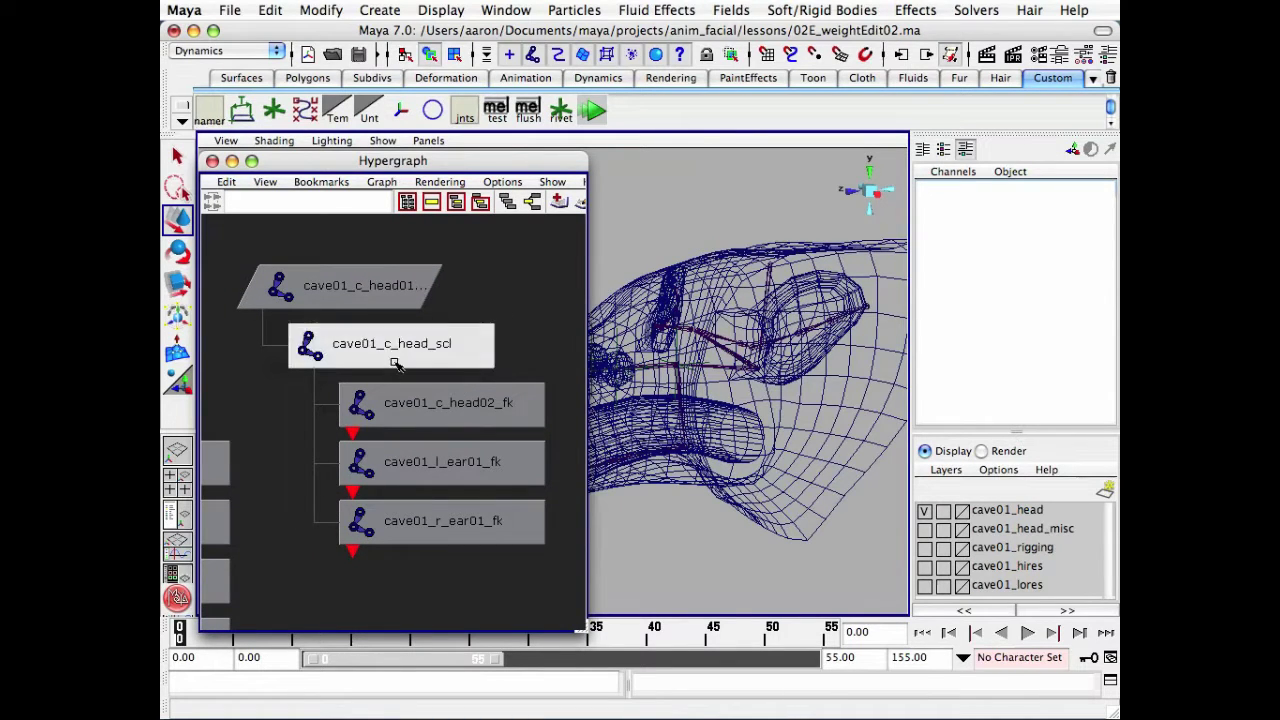
click(323, 286)
alt+drag(724, 287, 718, 289)
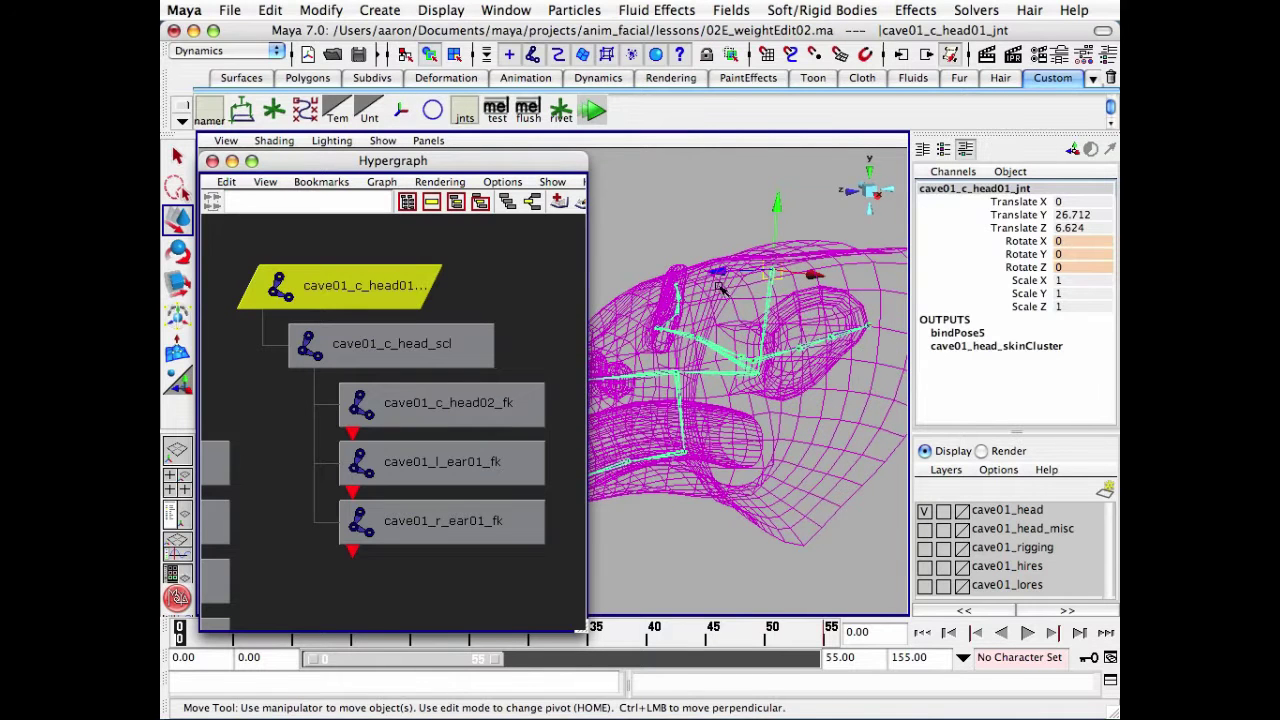
key(r)
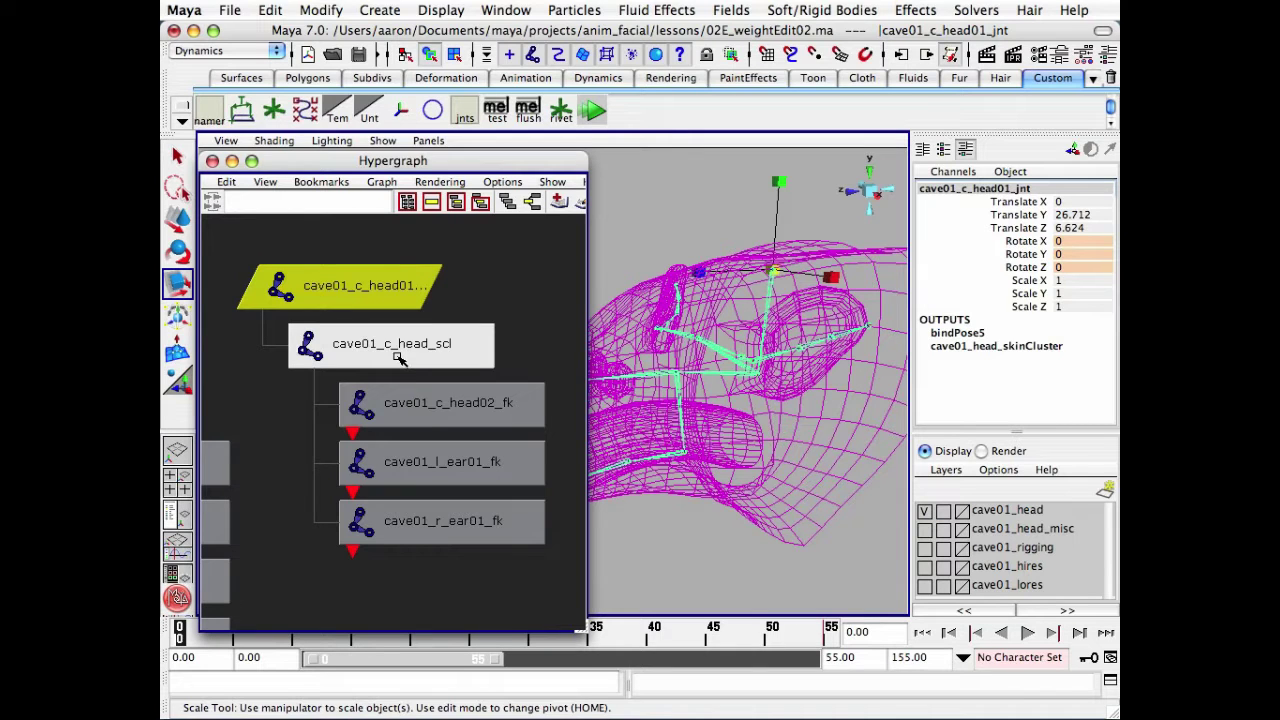
- Clear the Script Editor and run createNode multiplyDivide -n cave01_headScale_md; to create the scale utility node
click(1110, 680)
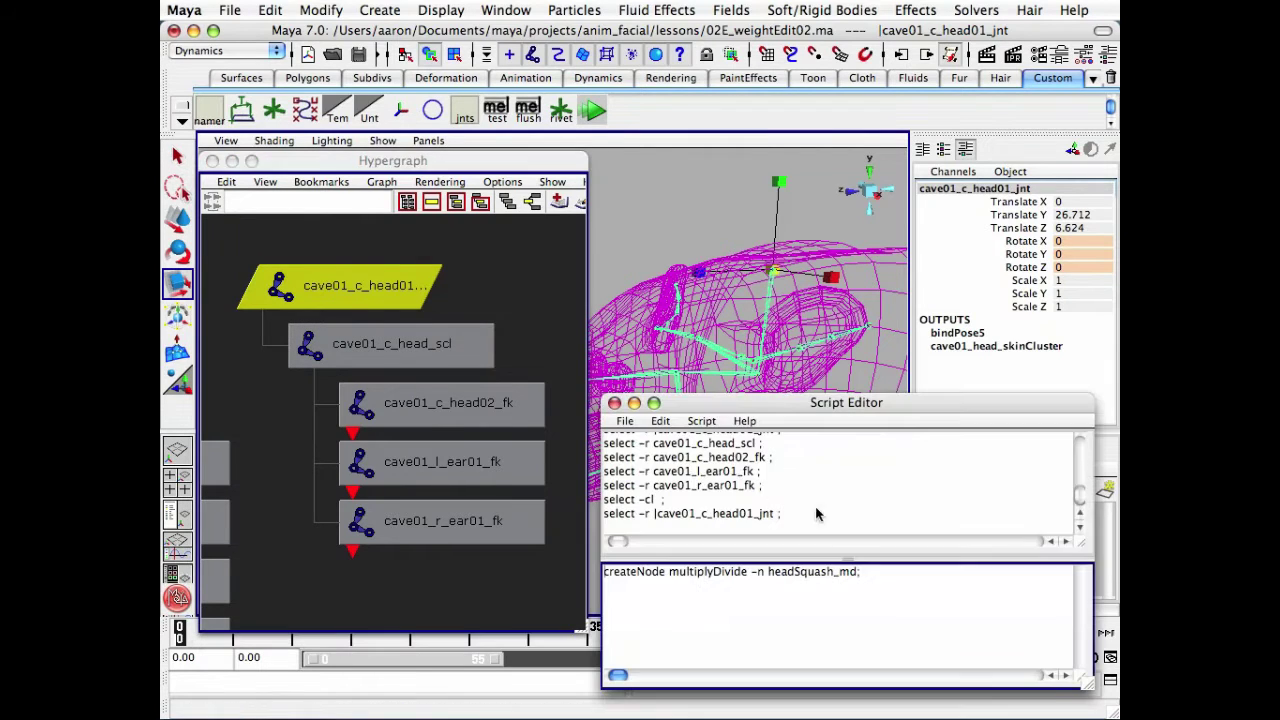
click(660, 421)
click(670, 541)
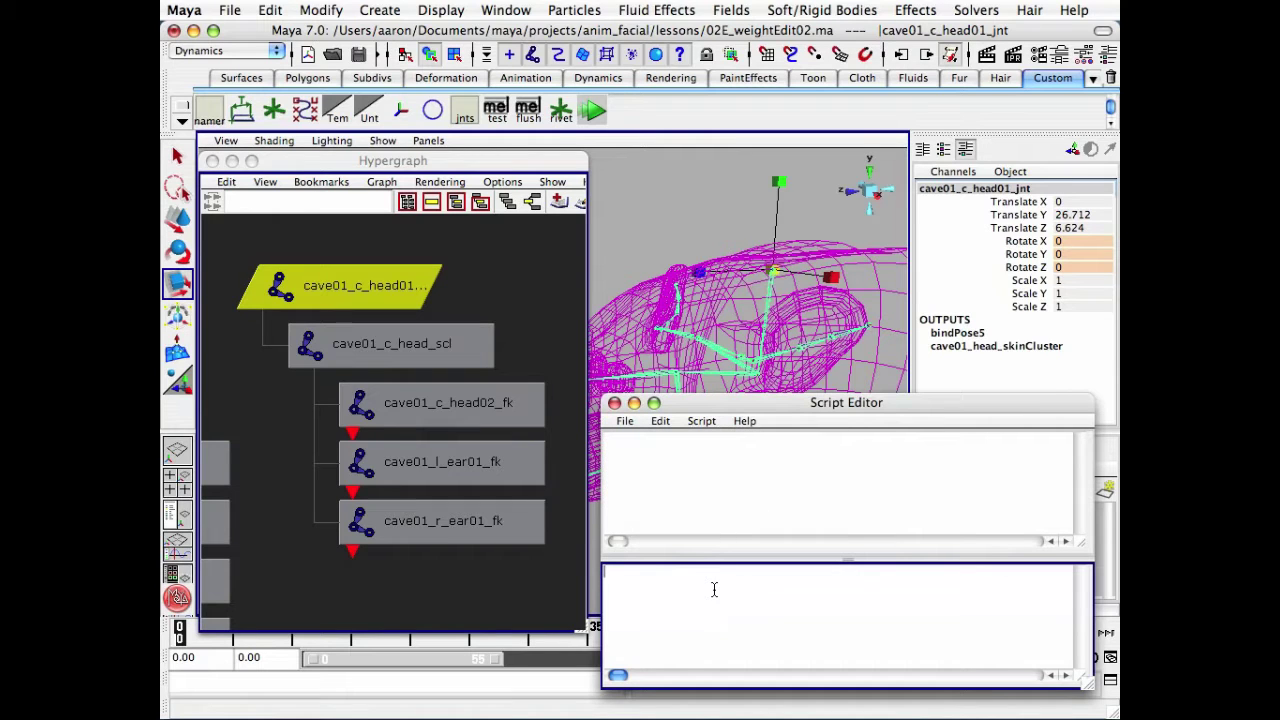
text(cr)
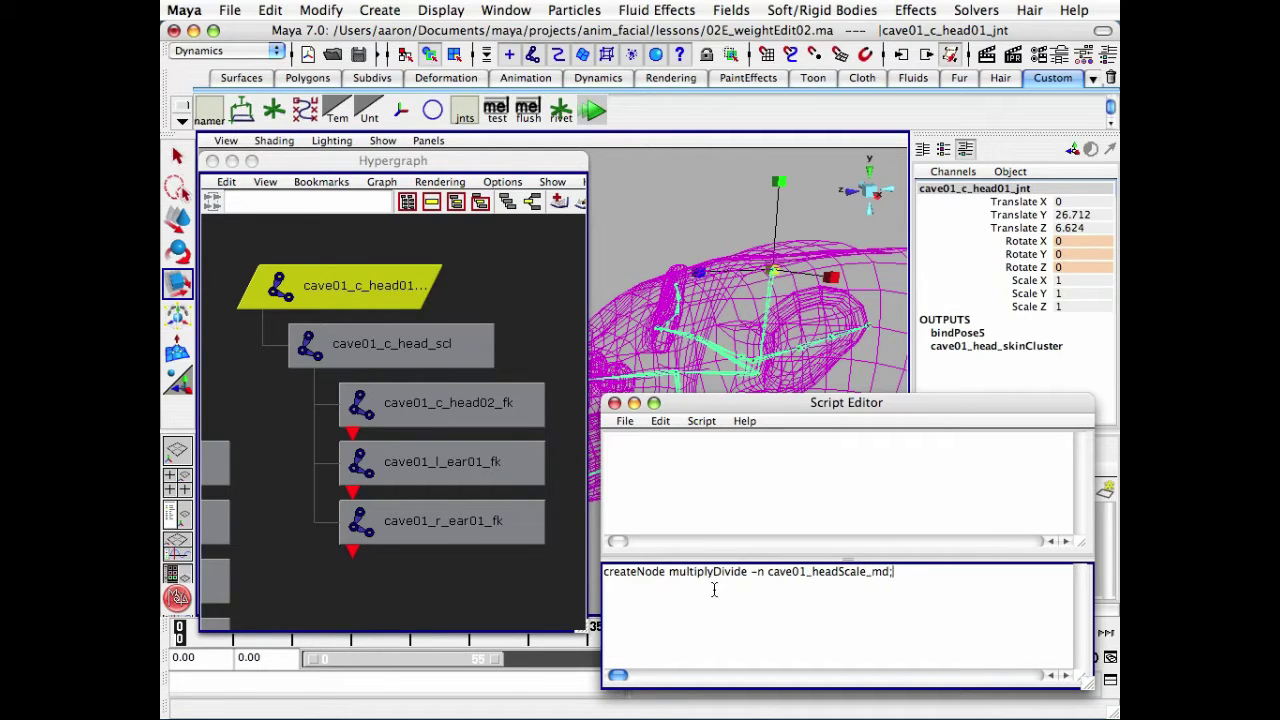
triple_click(718, 572)
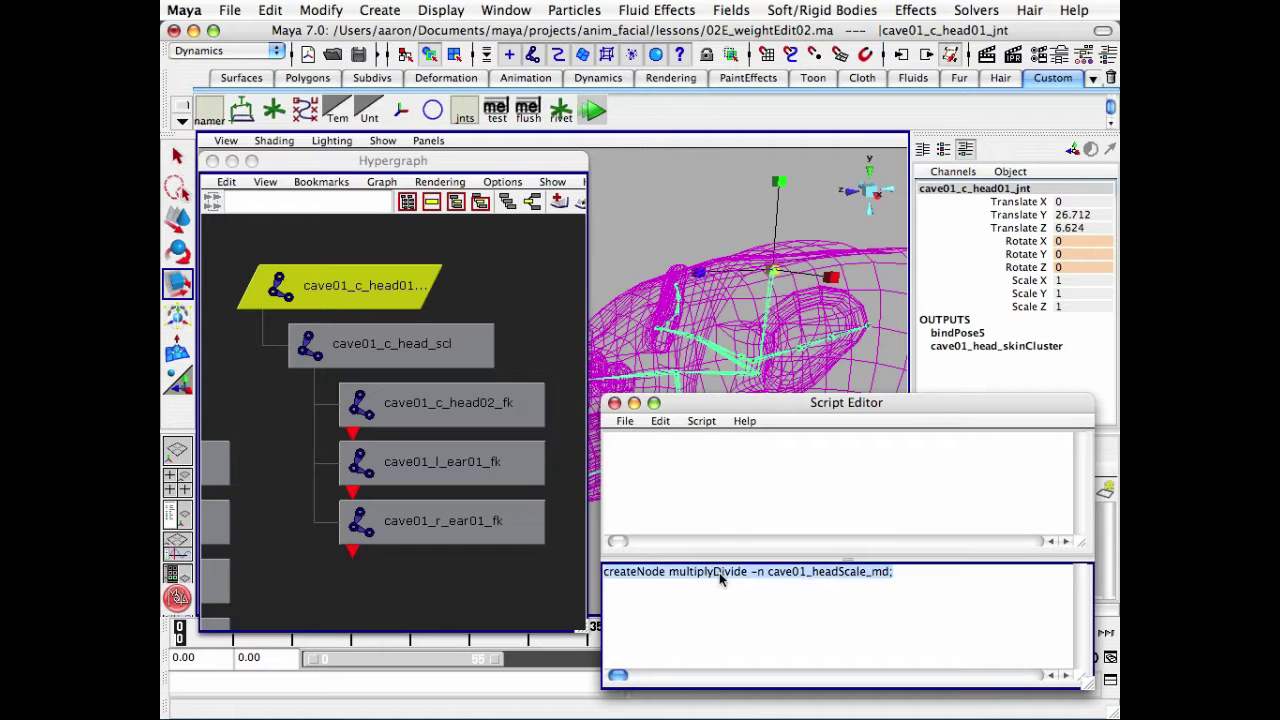
key(ctrl+Return)
click(614, 402)
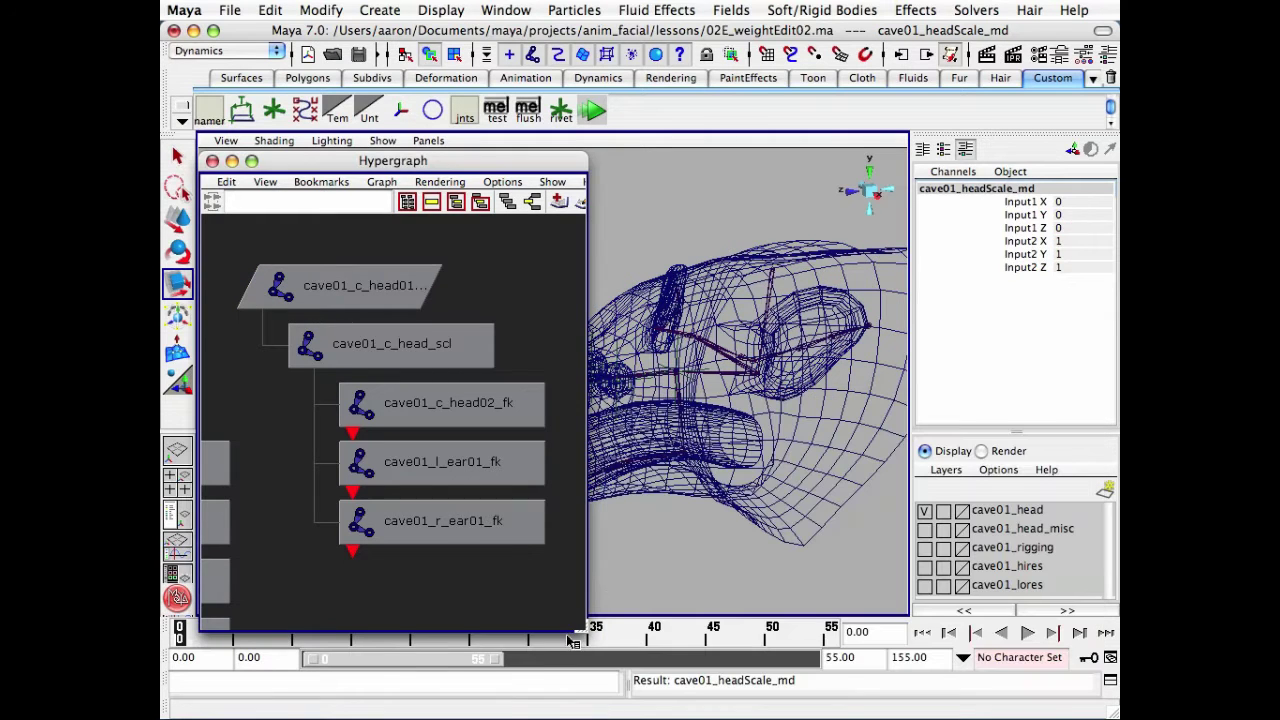
- Set the operation of the cave01_headScale_md node to Divide
drag(587, 631, 521, 628)
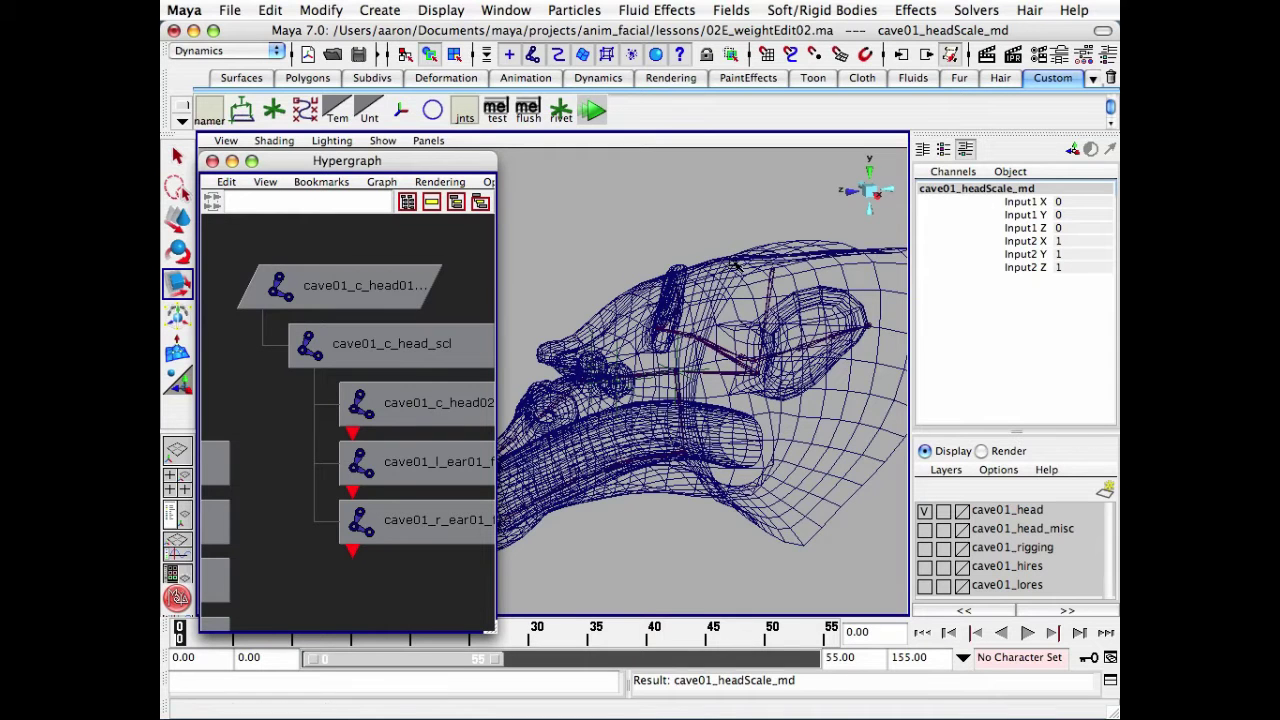
key(ctrl+a)
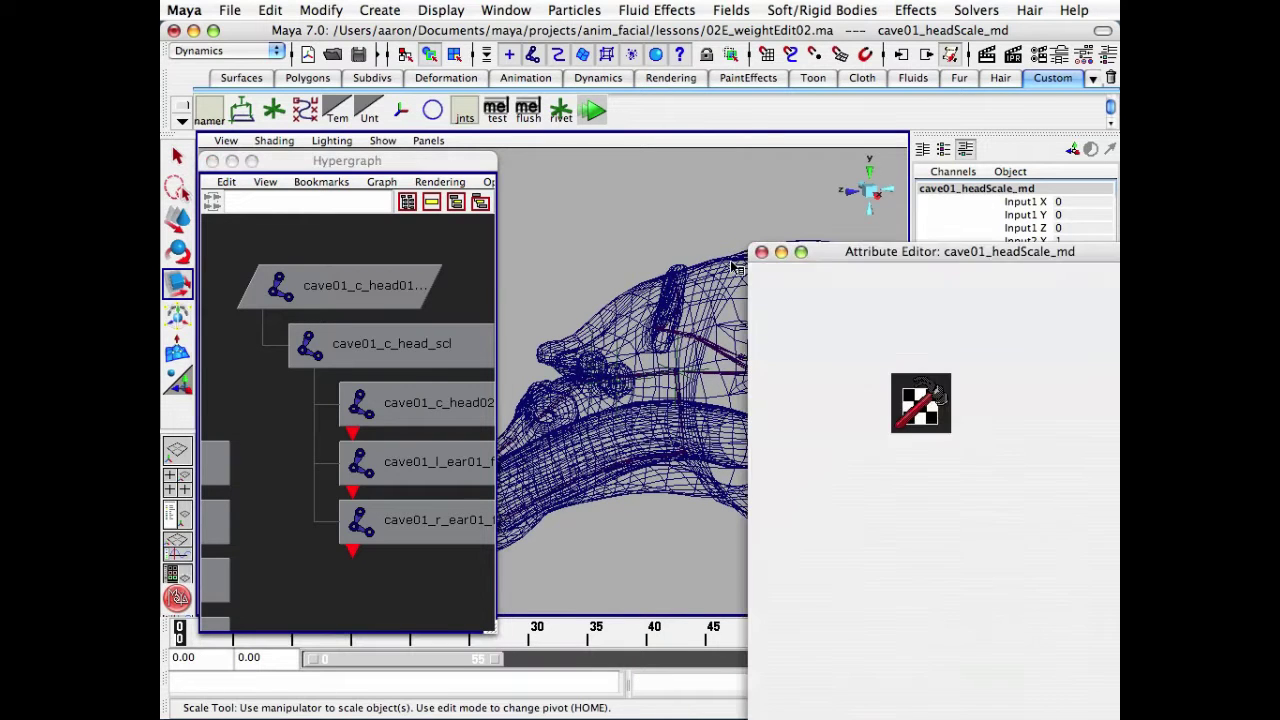
drag(935, 247, 699, 86)
click(760, 307)
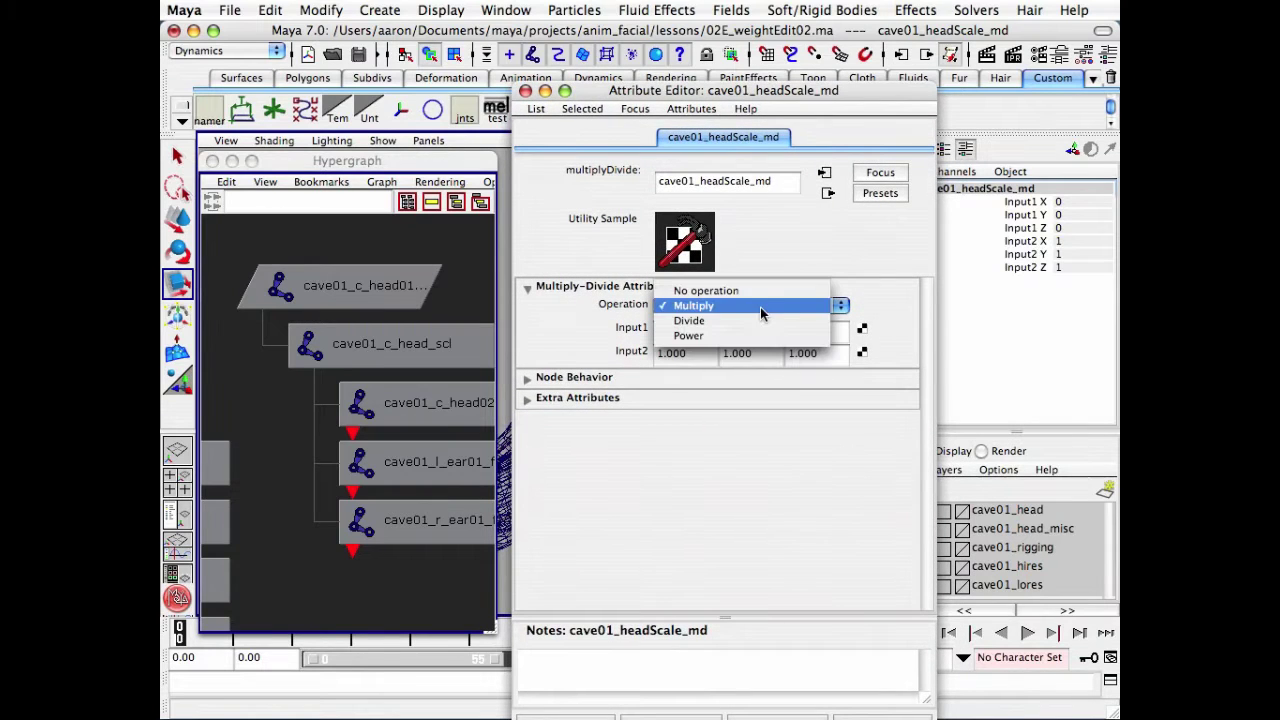
click(758, 316)
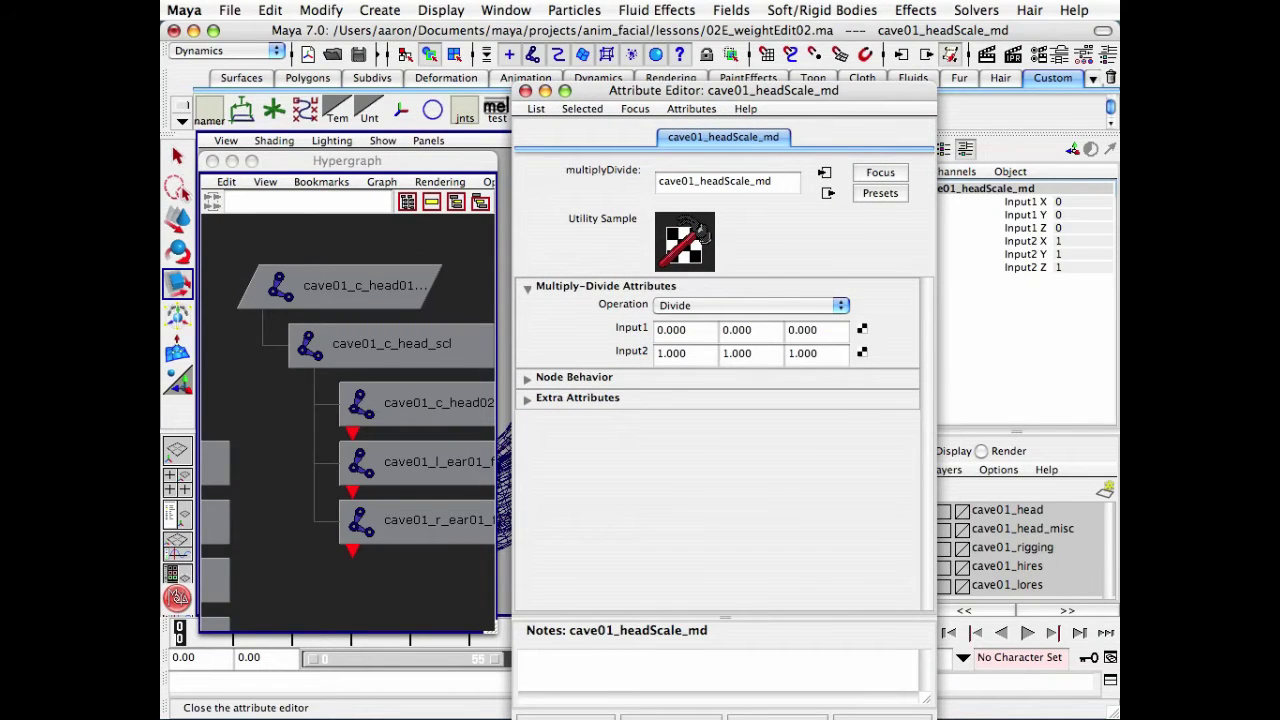
click(885, 714)
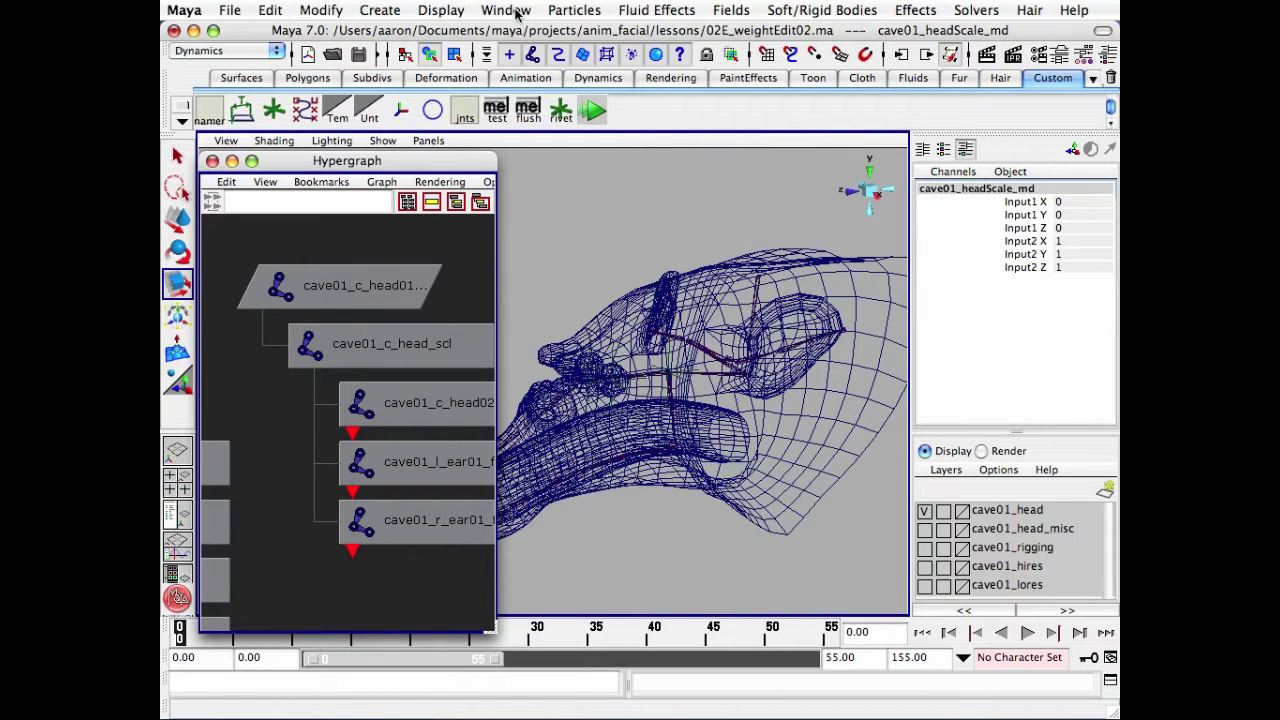
- Open the Connection Editor, load cave01_headScale_md as the destination and expand its Input2 attribute
click(516, 12)
mouse_move(620, 45)
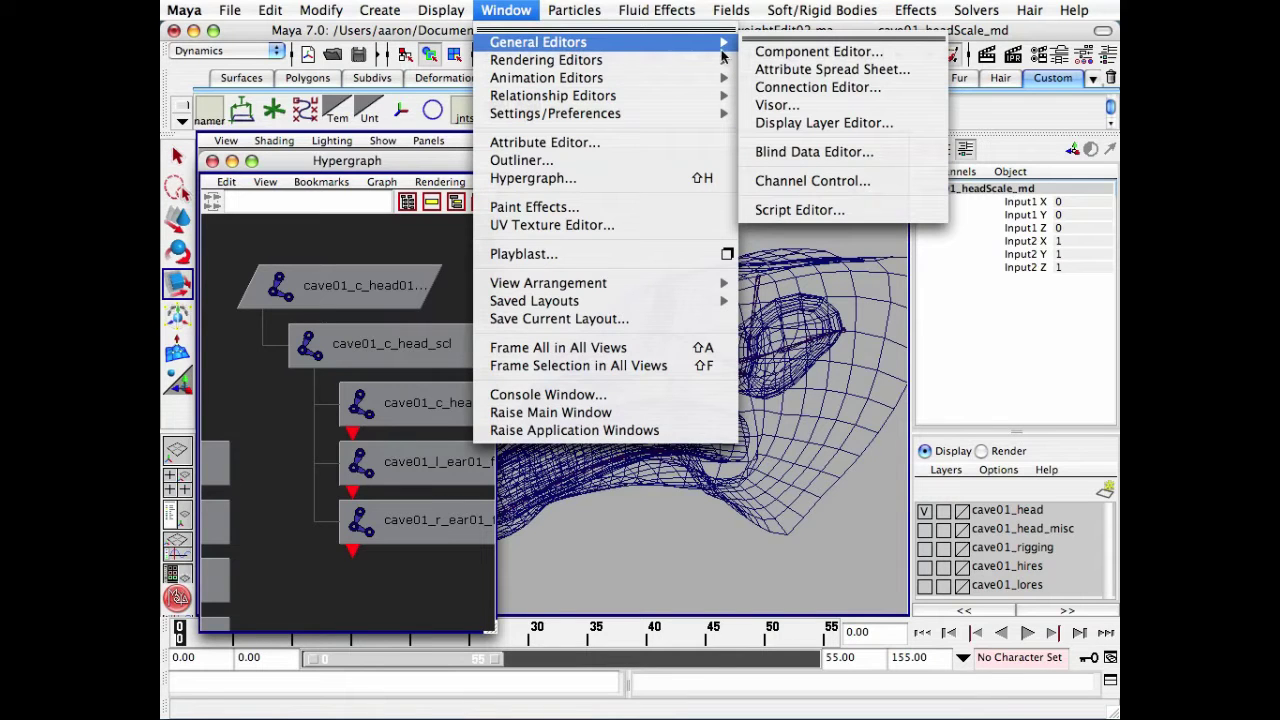
click(898, 94)
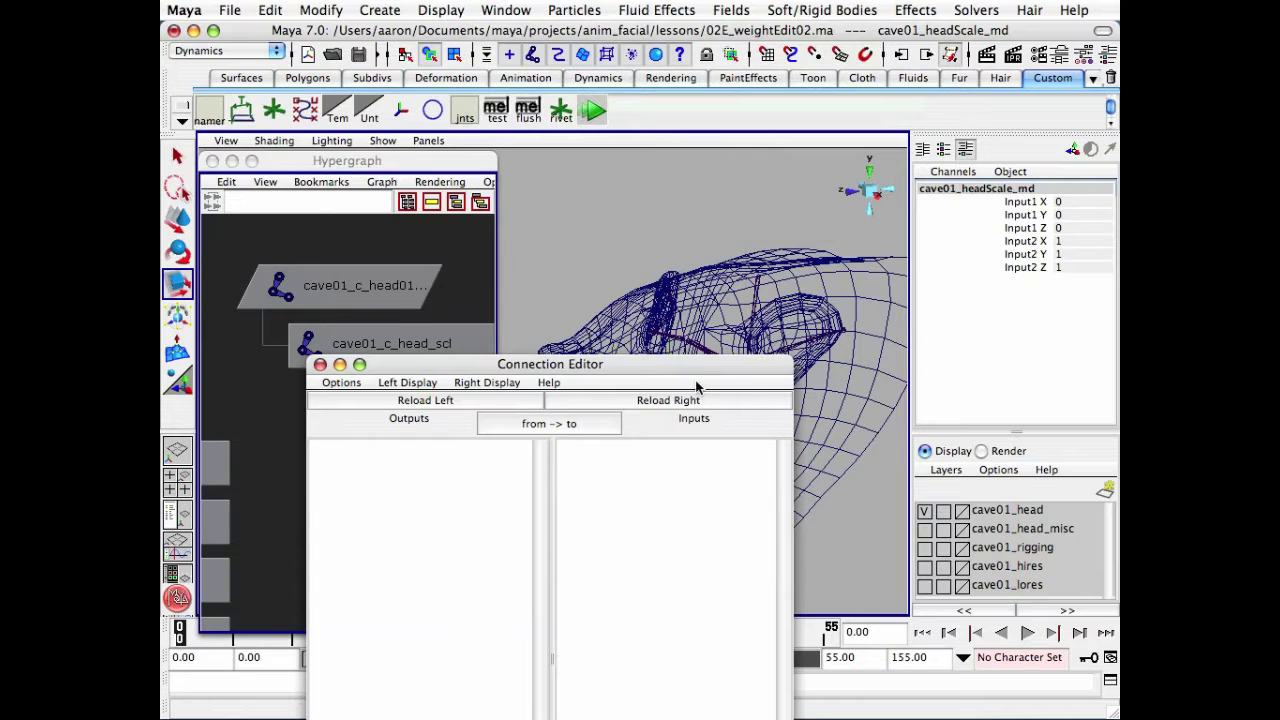
drag(775, 278, 845, 119)
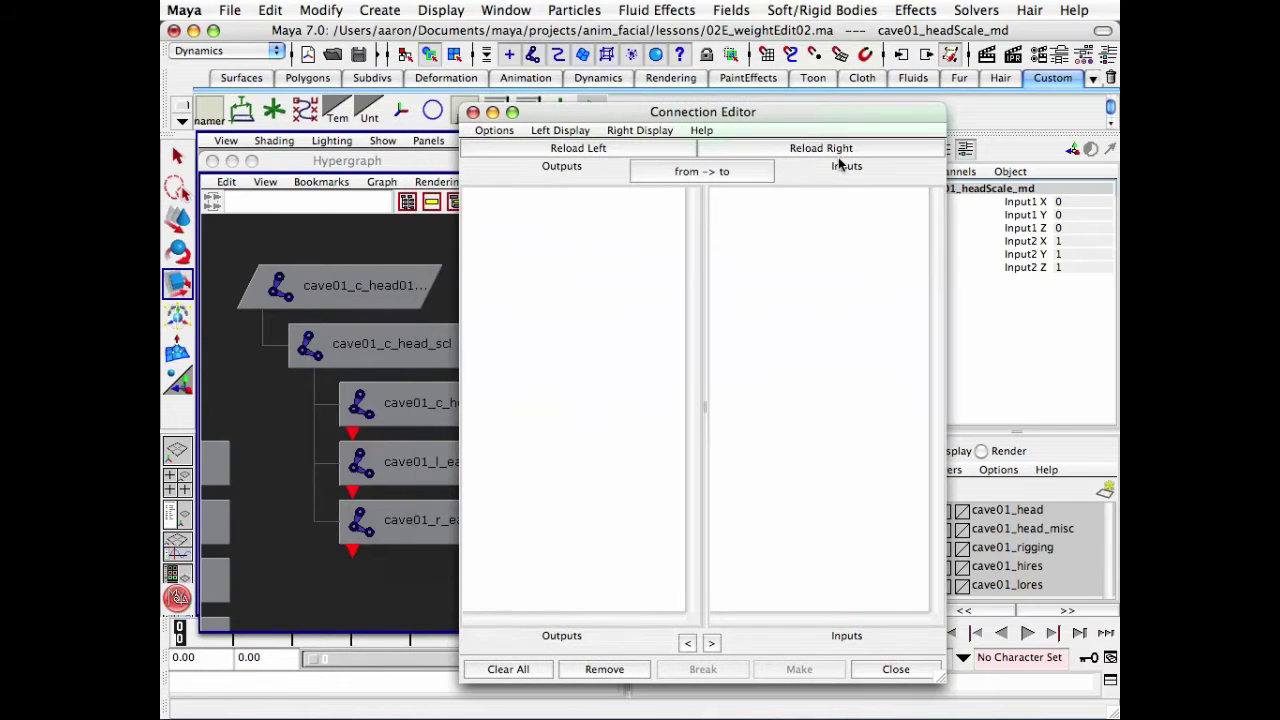
click(838, 149)
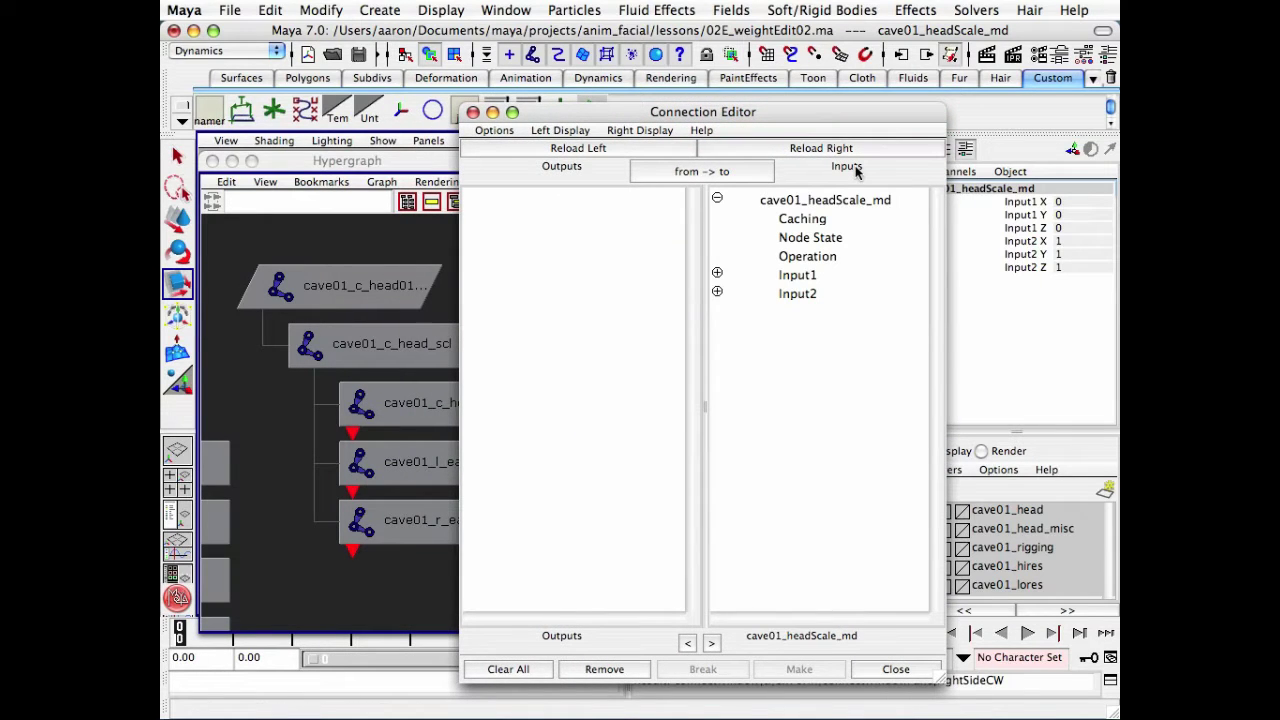
click(717, 291)
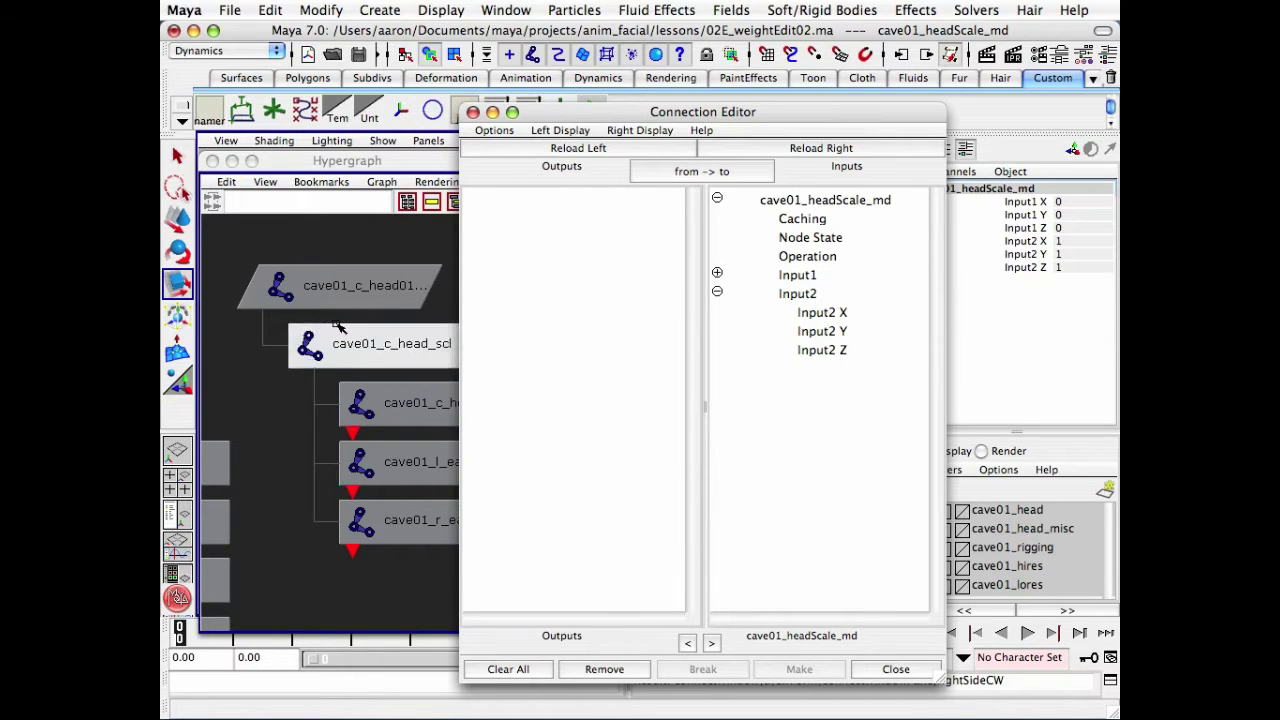
- Load cave01_c_head01_jnt as the connection source and connect its Scale Z to Input2 Z of cave01_headScale_md
click(346, 293)
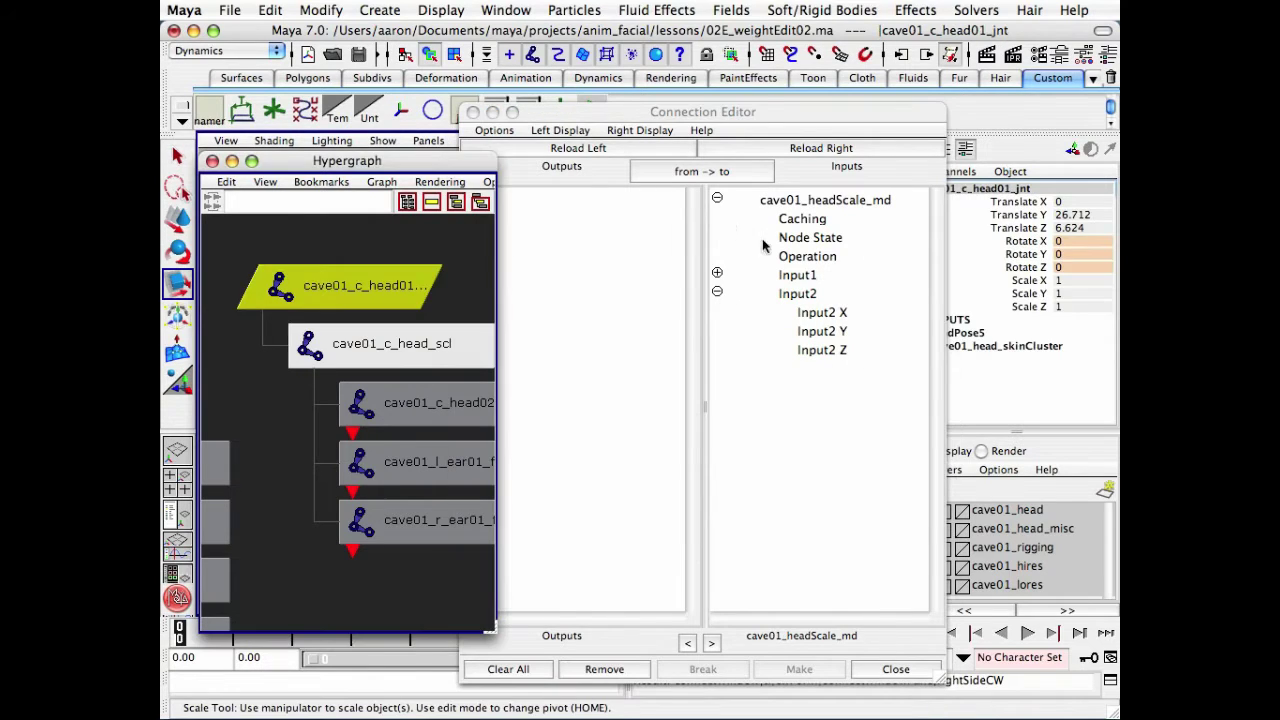
click(578, 148)
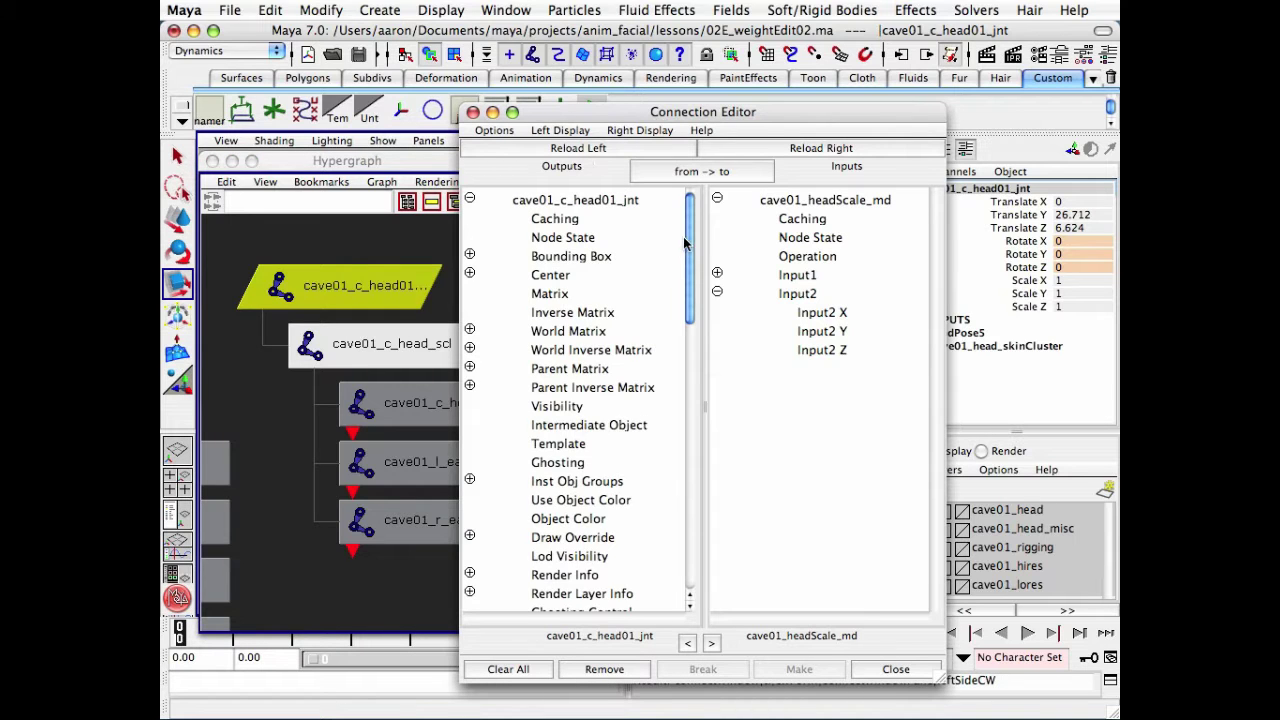
scroll(684, 243, down, 10)
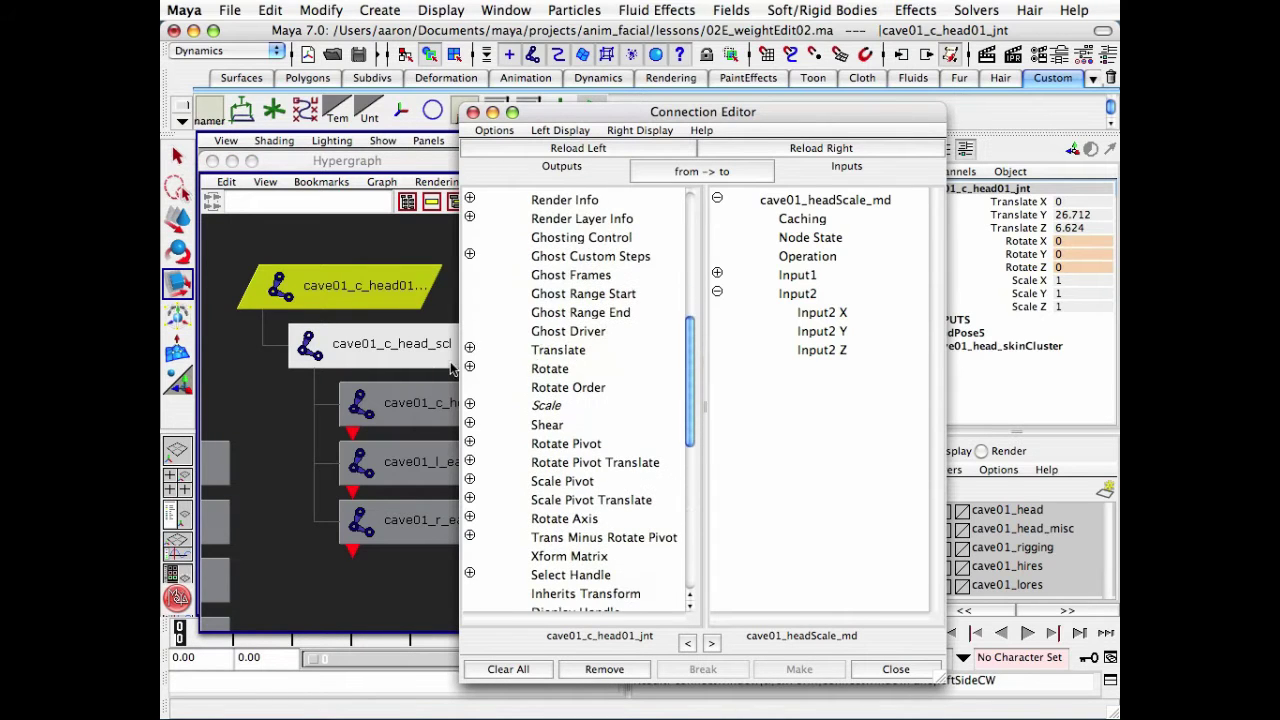
click(469, 405)
drag(690, 377, 690, 408)
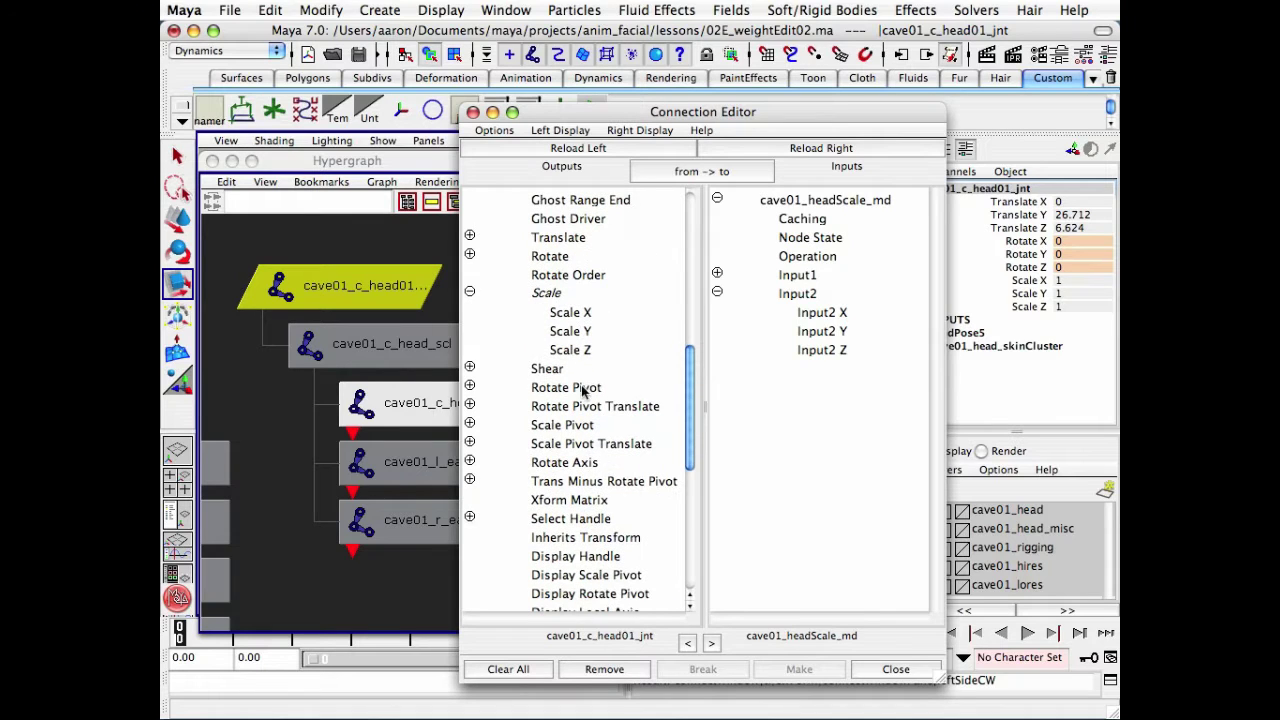
click(585, 350)
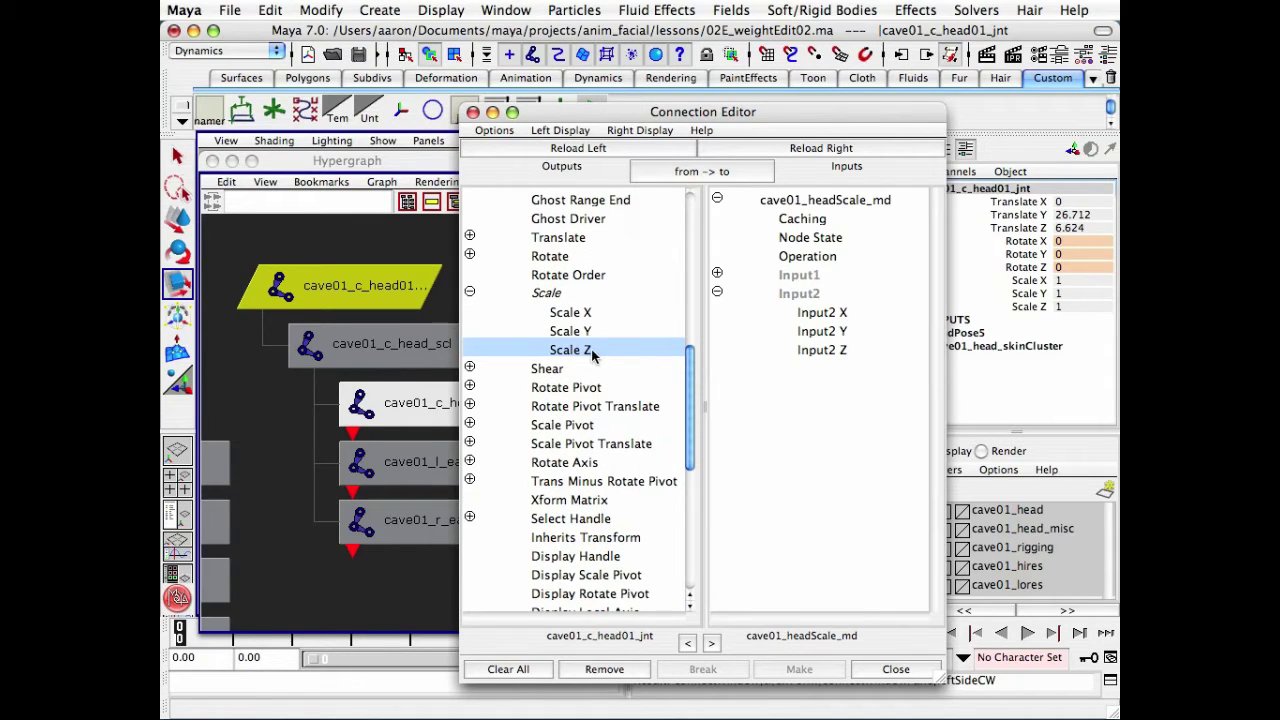
click(833, 351)
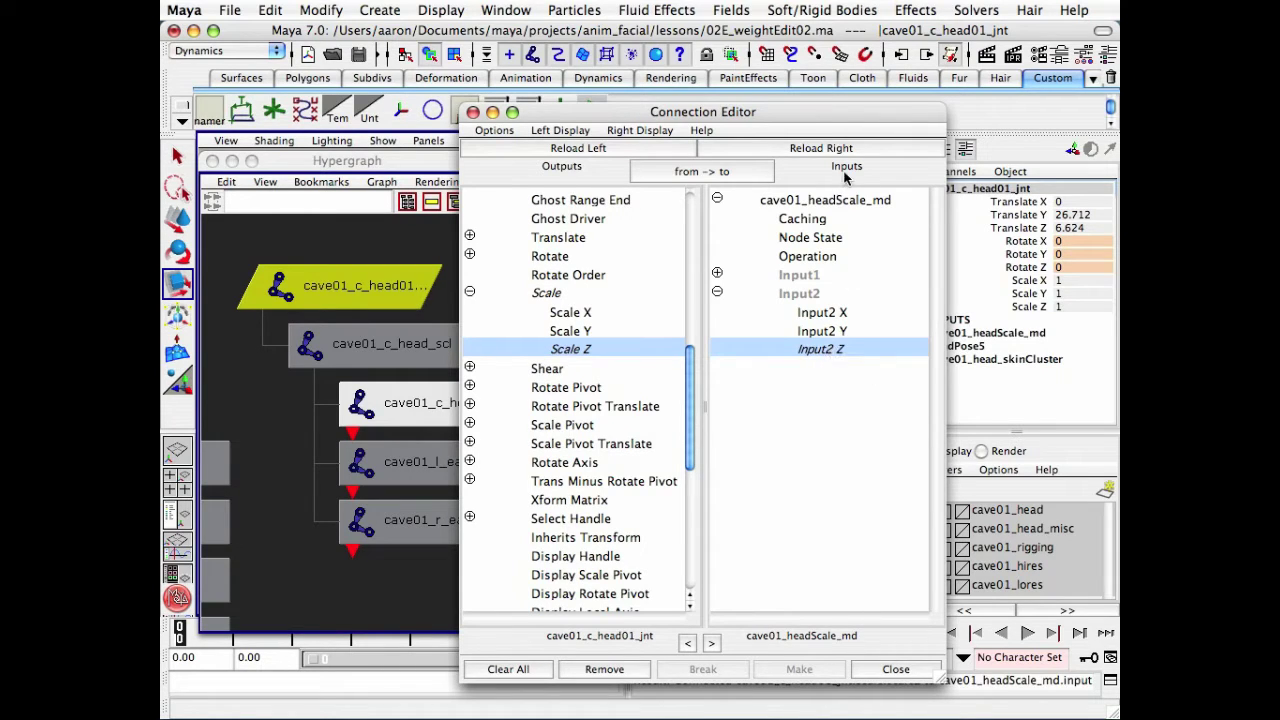
- Add cave01_headScale_md to the selection, reload it as the connection source and expand its Output attribute
click(1020, 336)
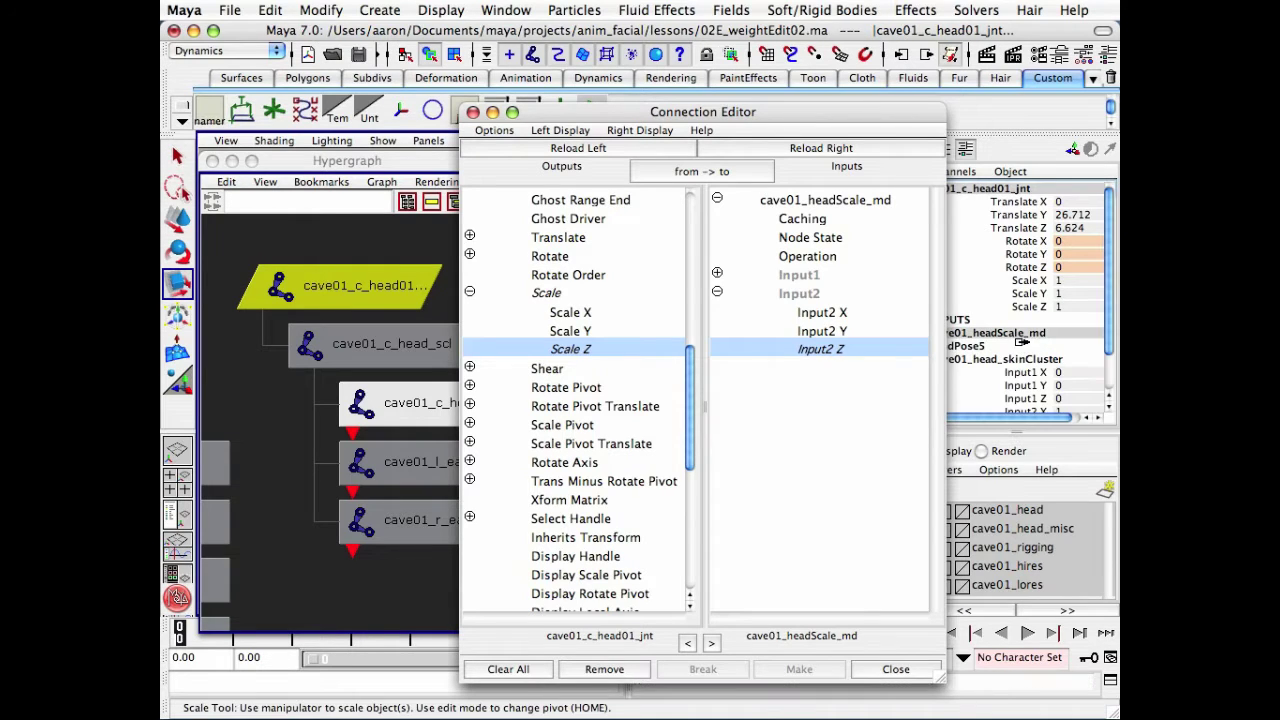
click(566, 149)
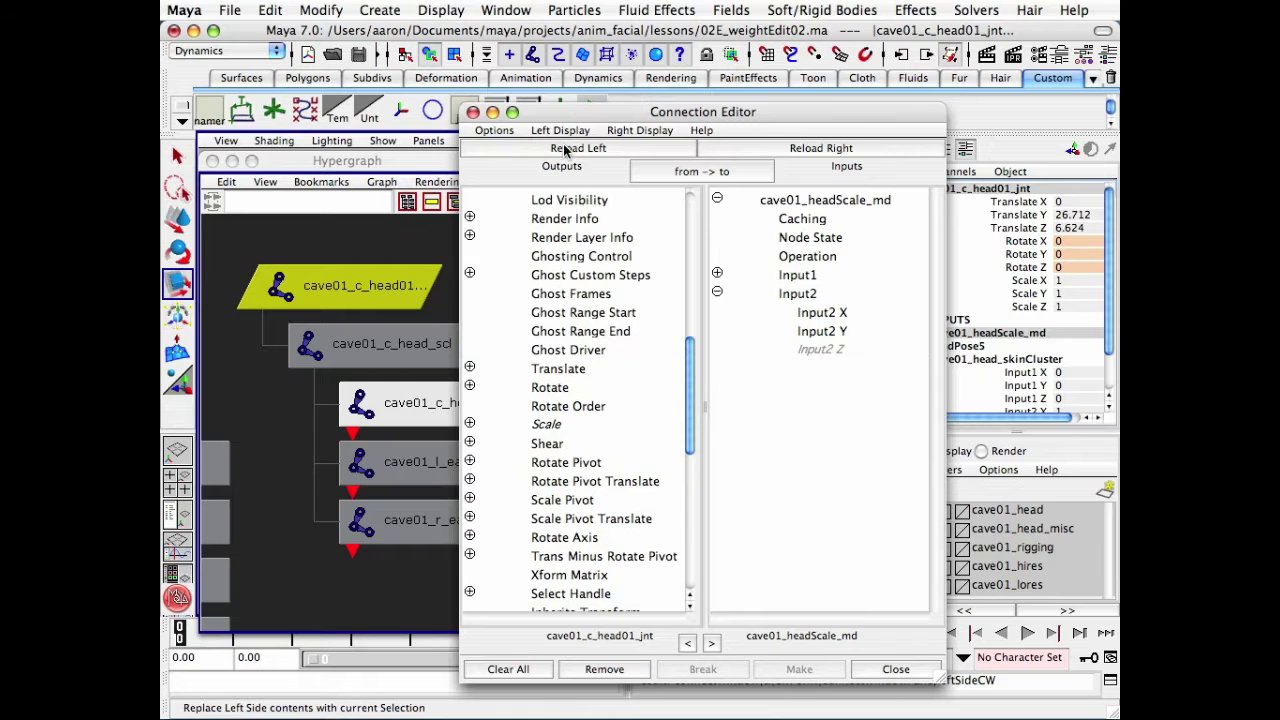
drag(697, 368, 690, 185)
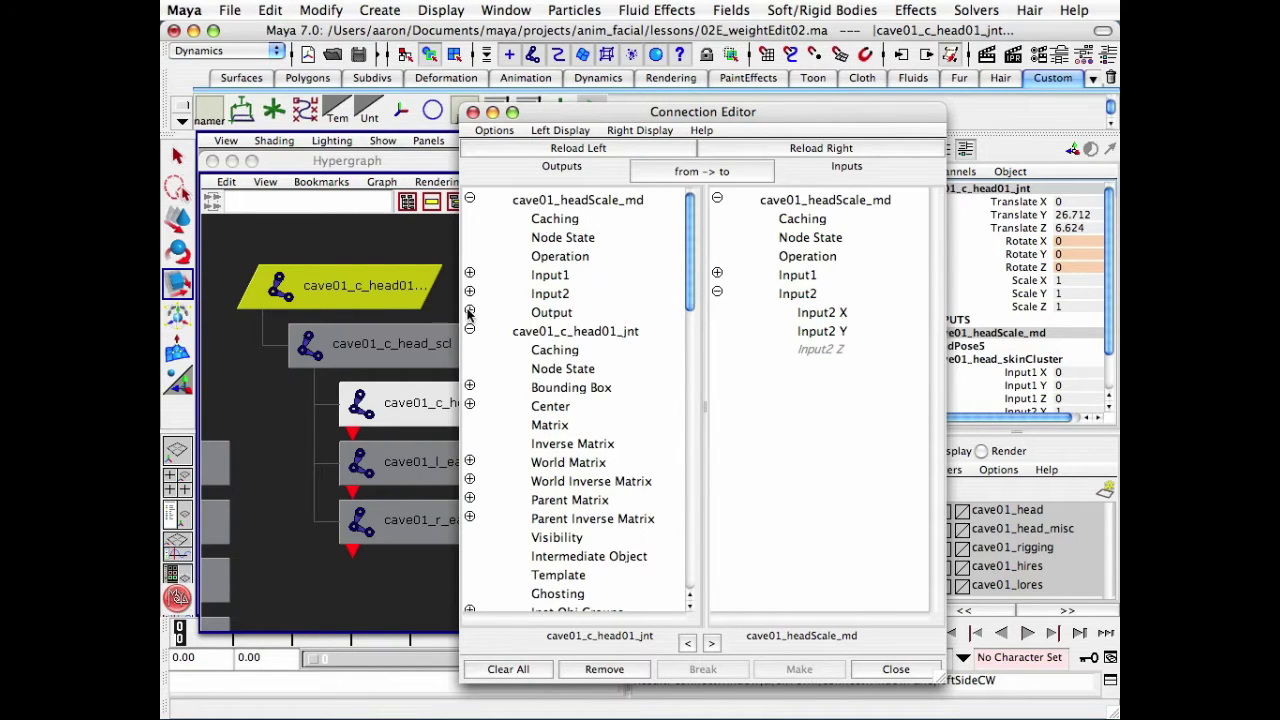
click(469, 312)
- Move the Connection Editor aside and load cave01_c_head_scl as the connection destination
drag(724, 114, 384, 116)
click(366, 352)
click(546, 148)
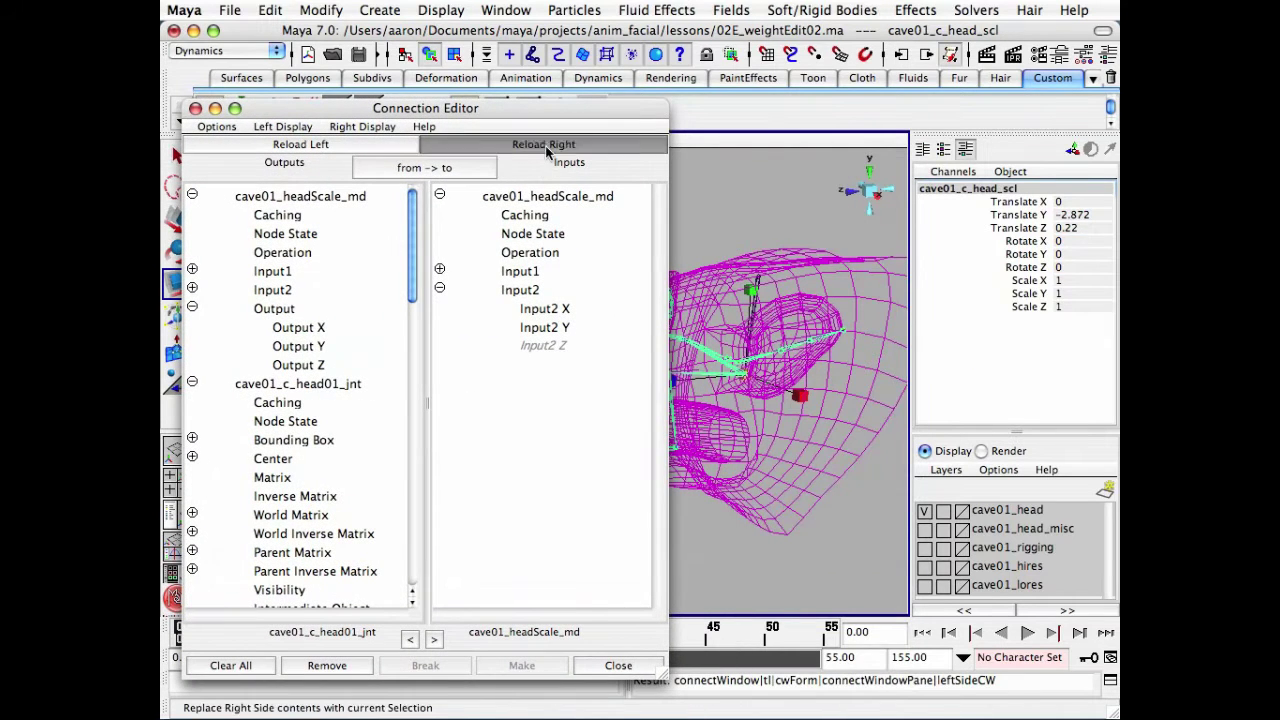
- Connect Output Z of cave01_headScale_md to Scale X and Scale Y of cave01_c_head_scl, and close the Connection Editor and Hypergraph
drag(655, 263, 656, 383)
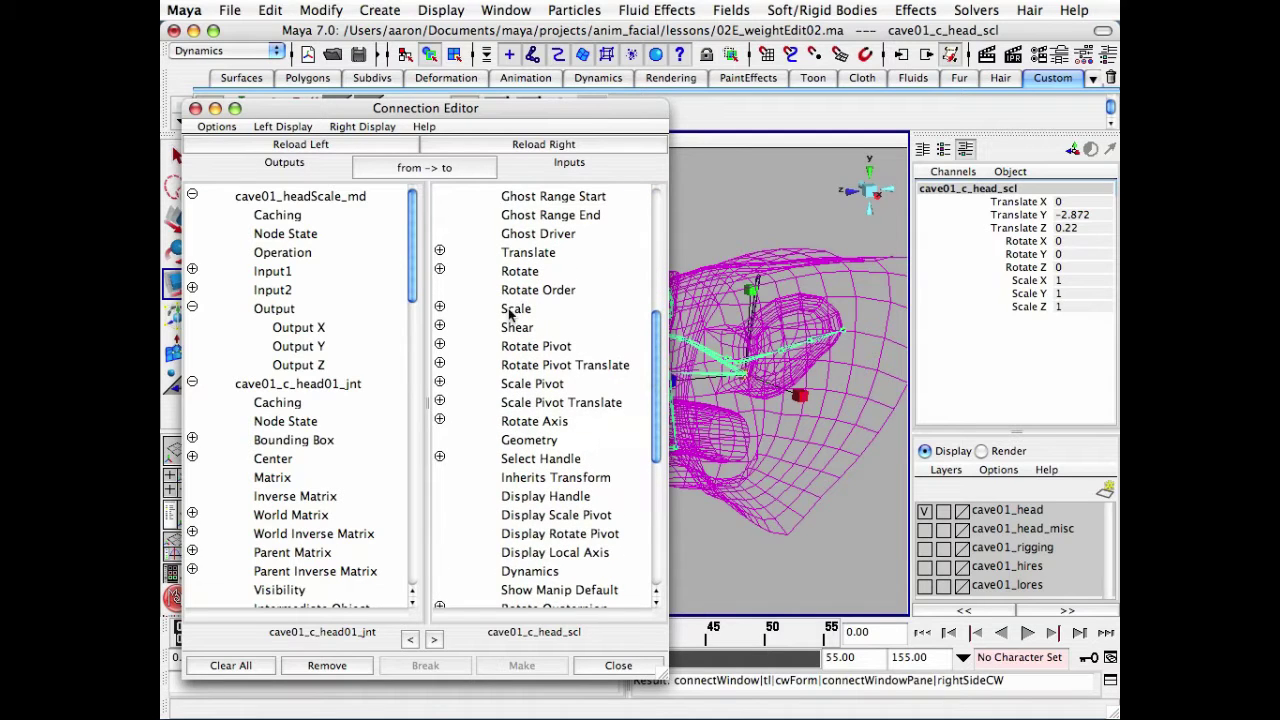
click(440, 308)
drag(656, 358, 656, 355)
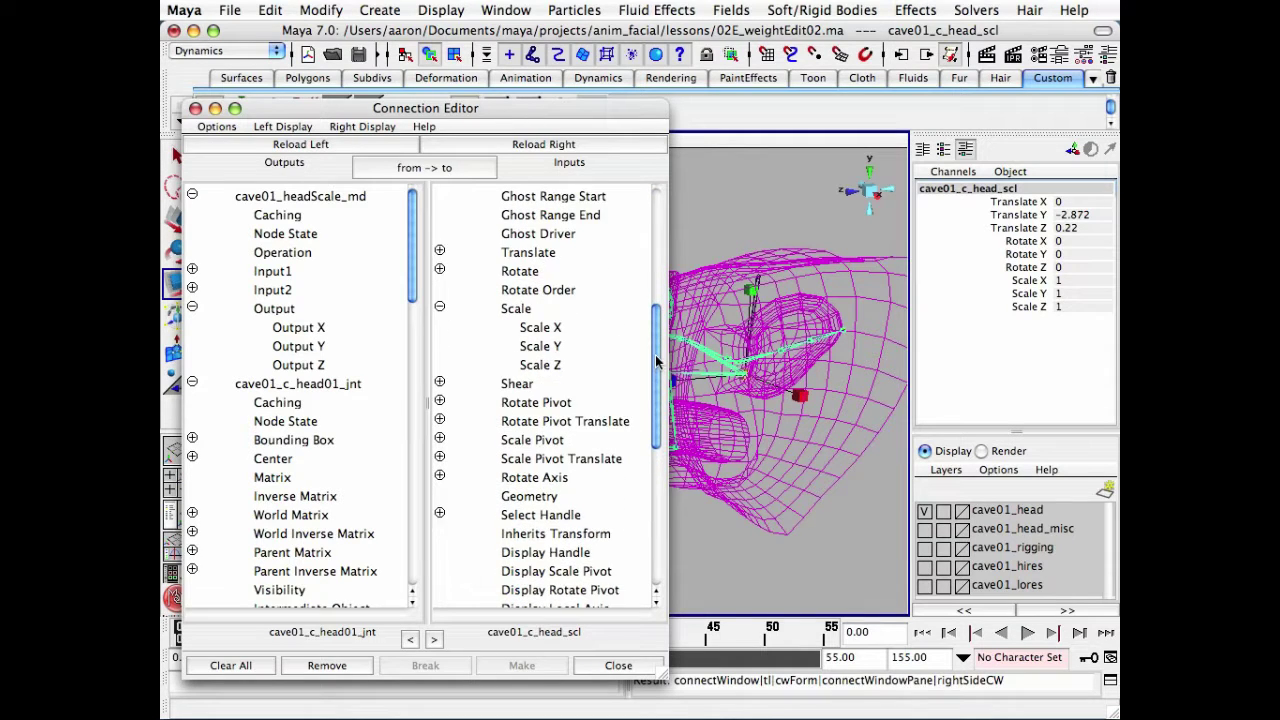
click(305, 366)
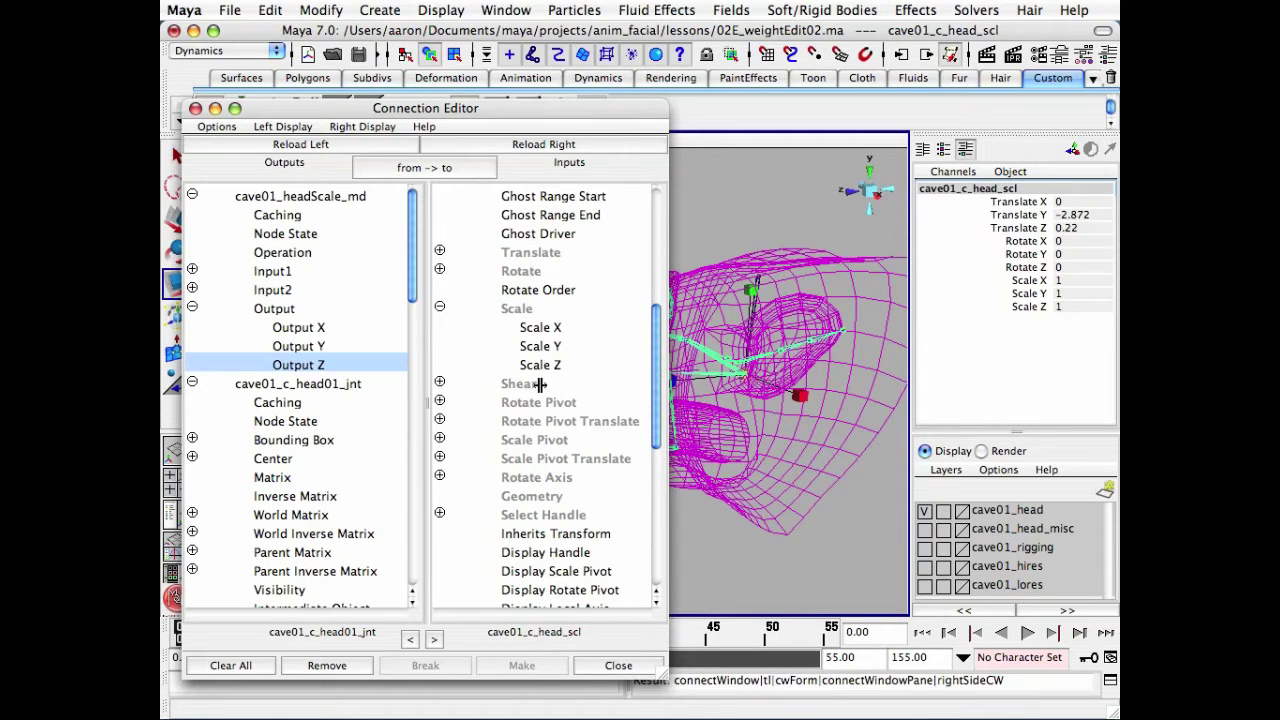
click(566, 329)
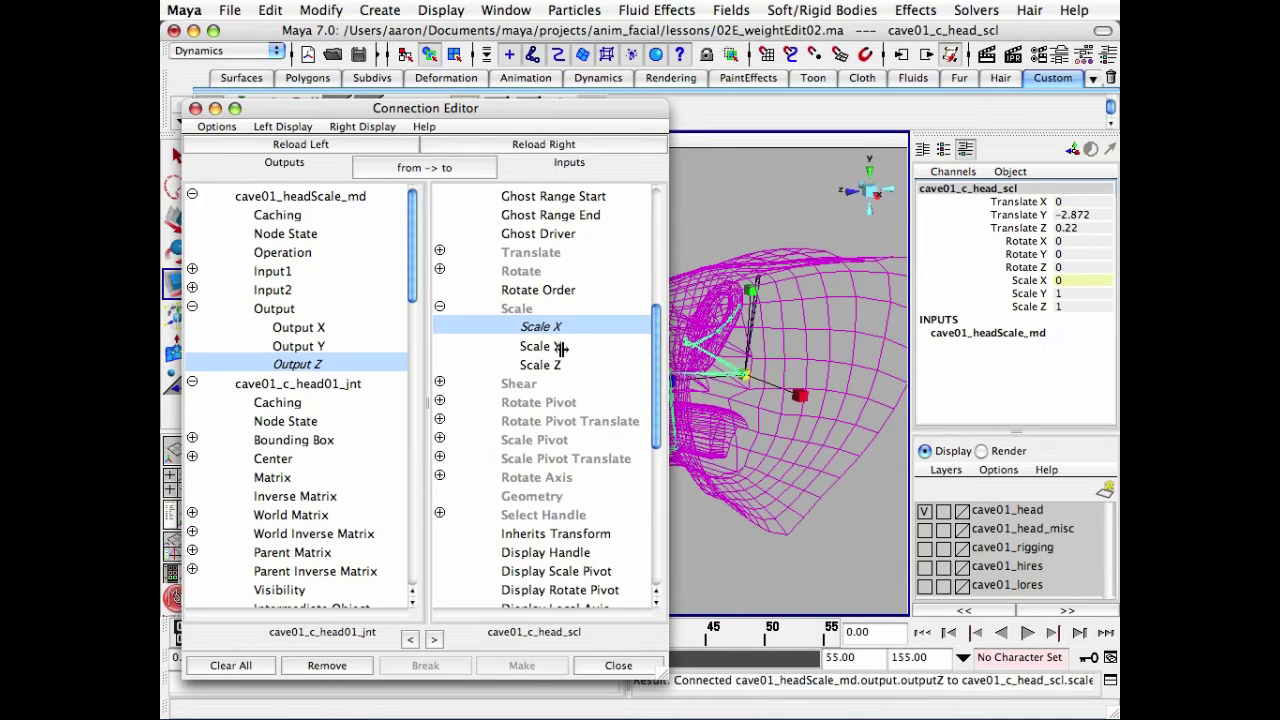
click(557, 346)
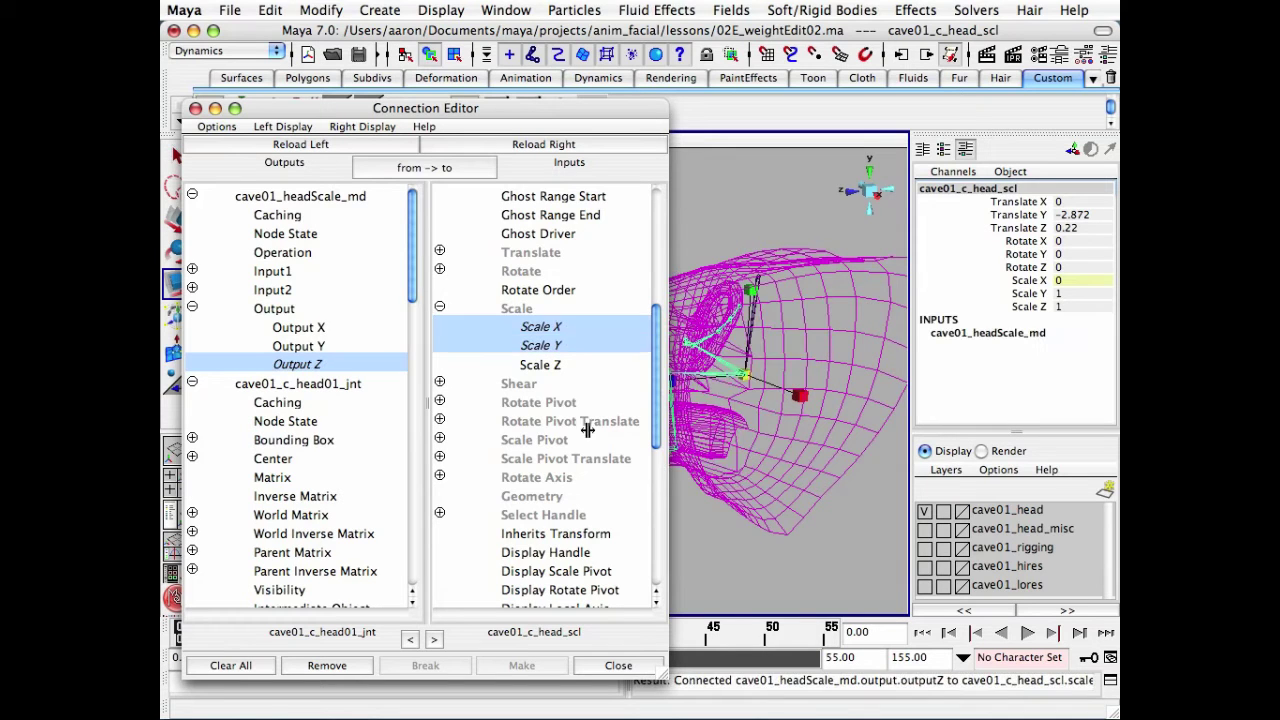
click(617, 665)
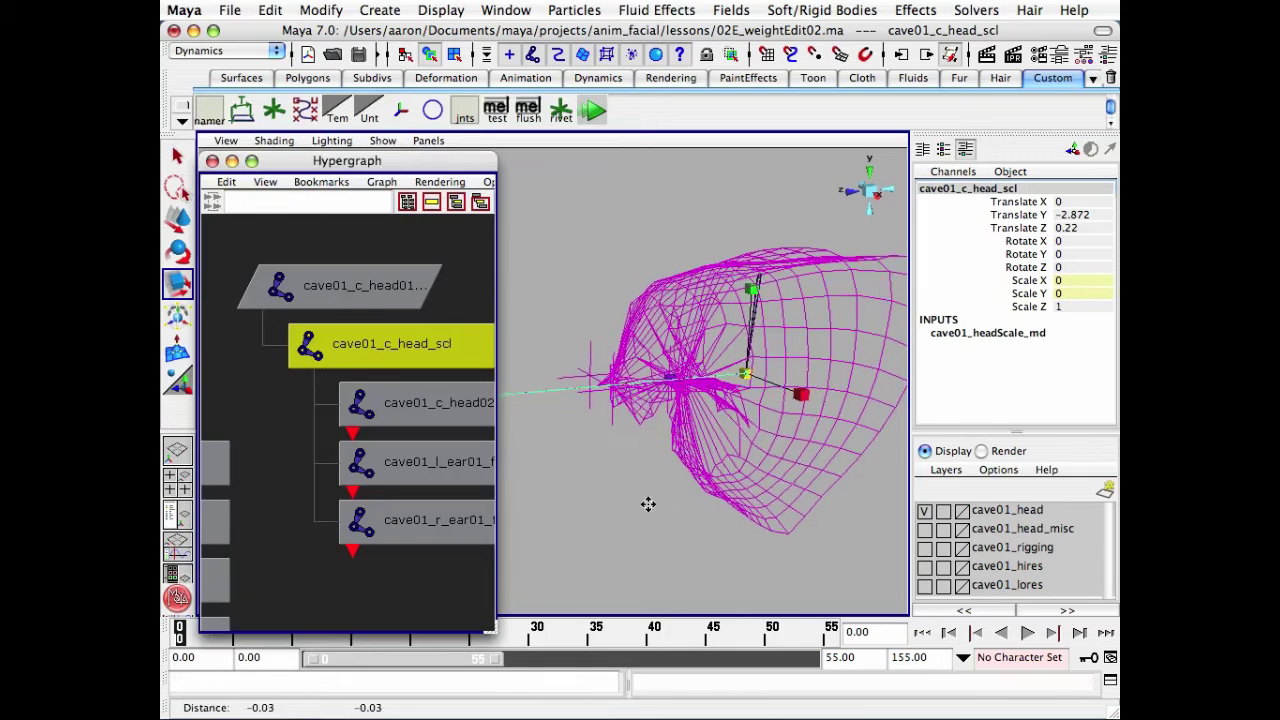
click(212, 161)
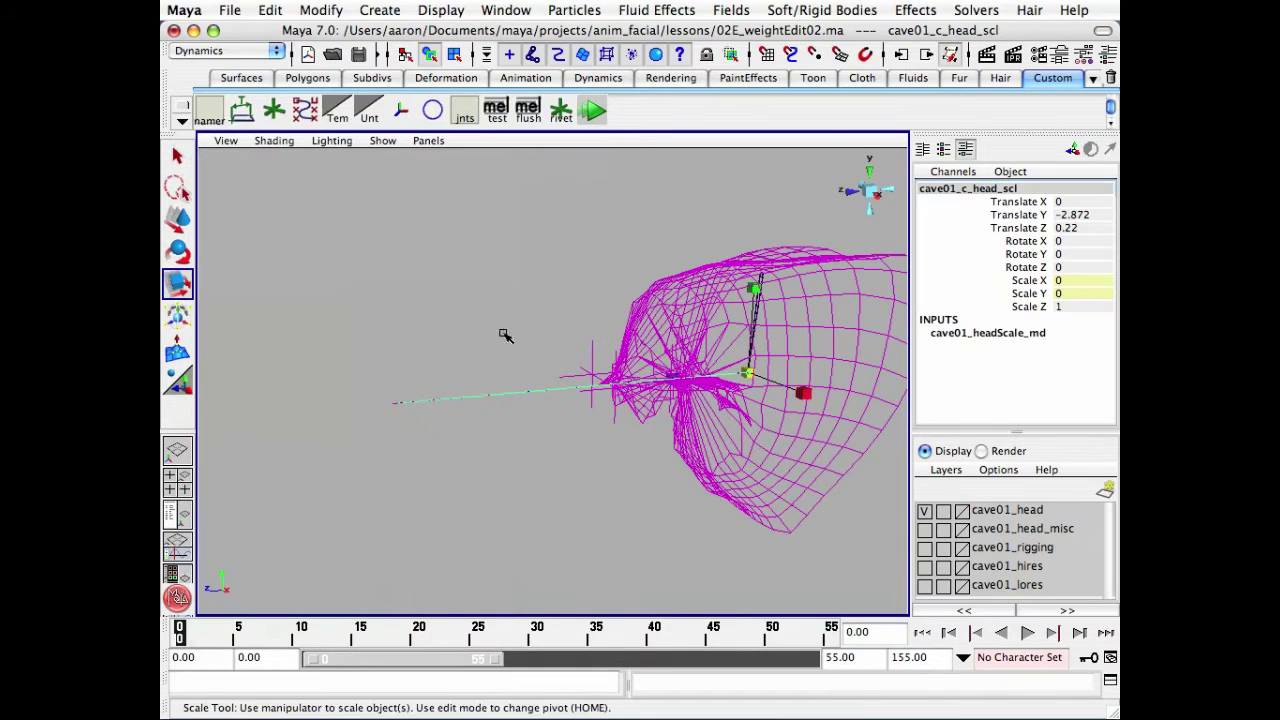
- Set Input1 X, Y and Z of the cave01_headScale_md node to 1
alt+drag(506, 334, 650, 335)
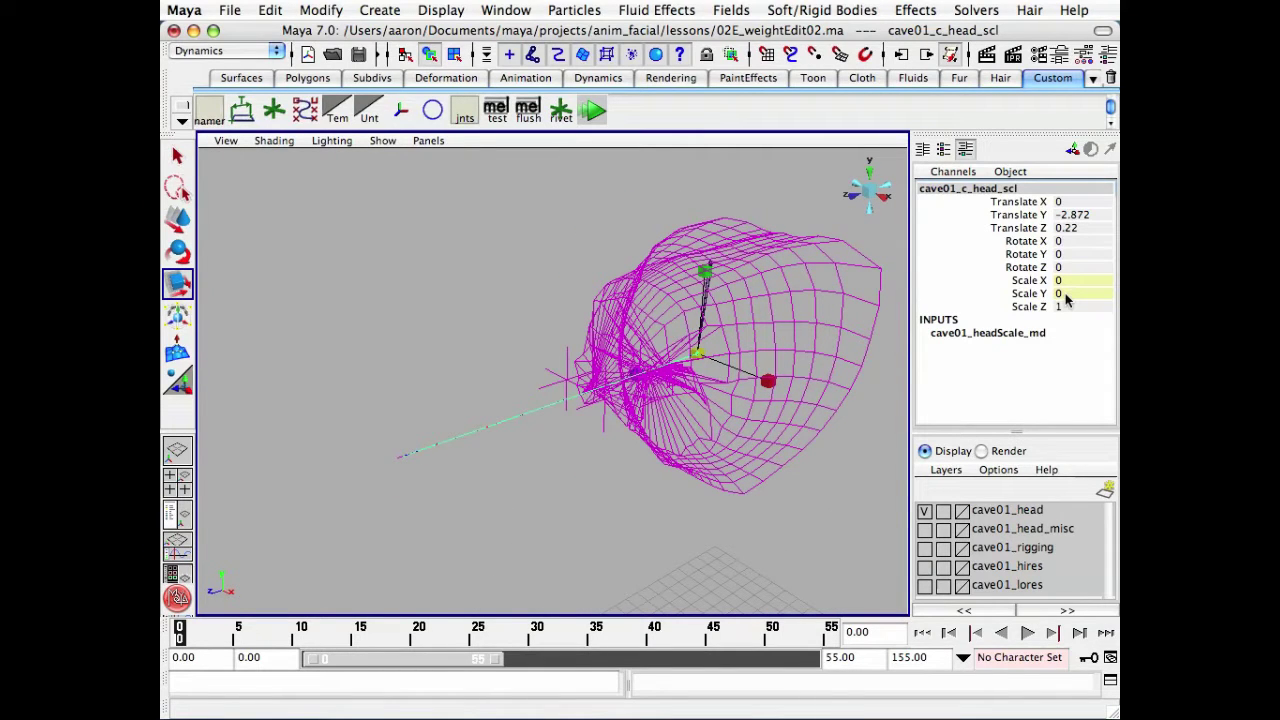
alt+drag(780, 400, 910, 432)
click(1034, 337)
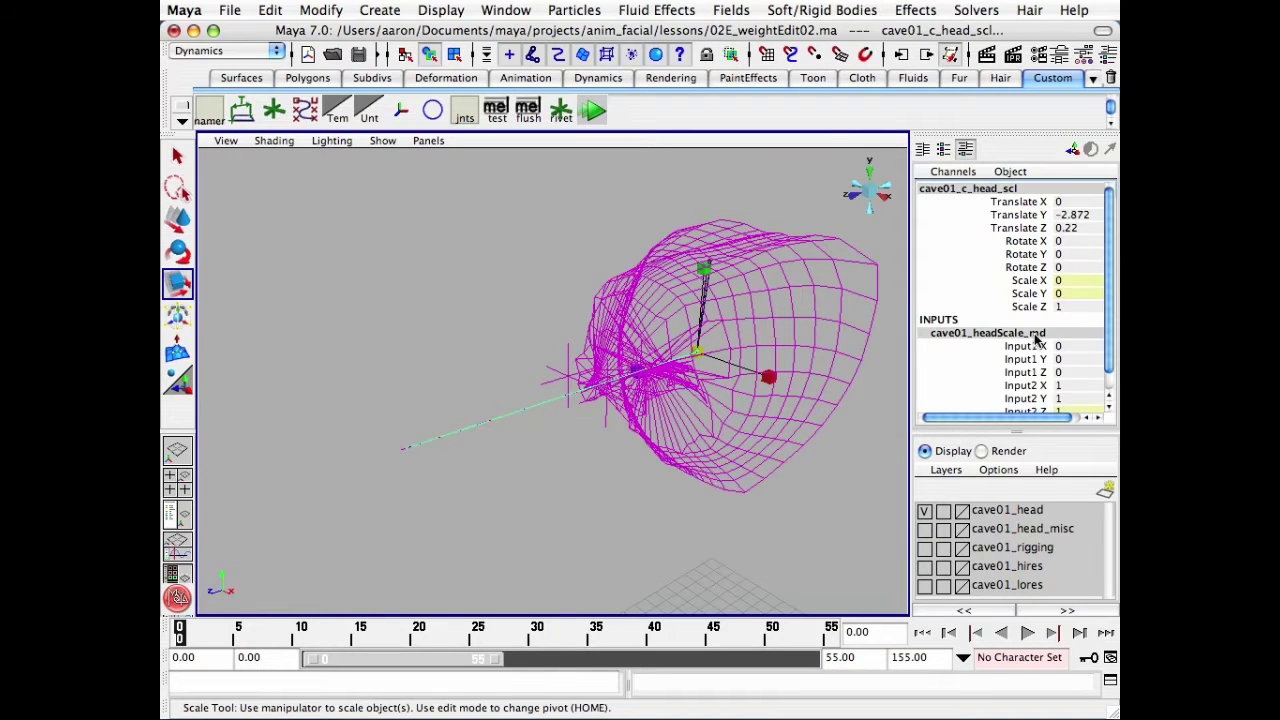
scroll(1000, 320, down, 2)
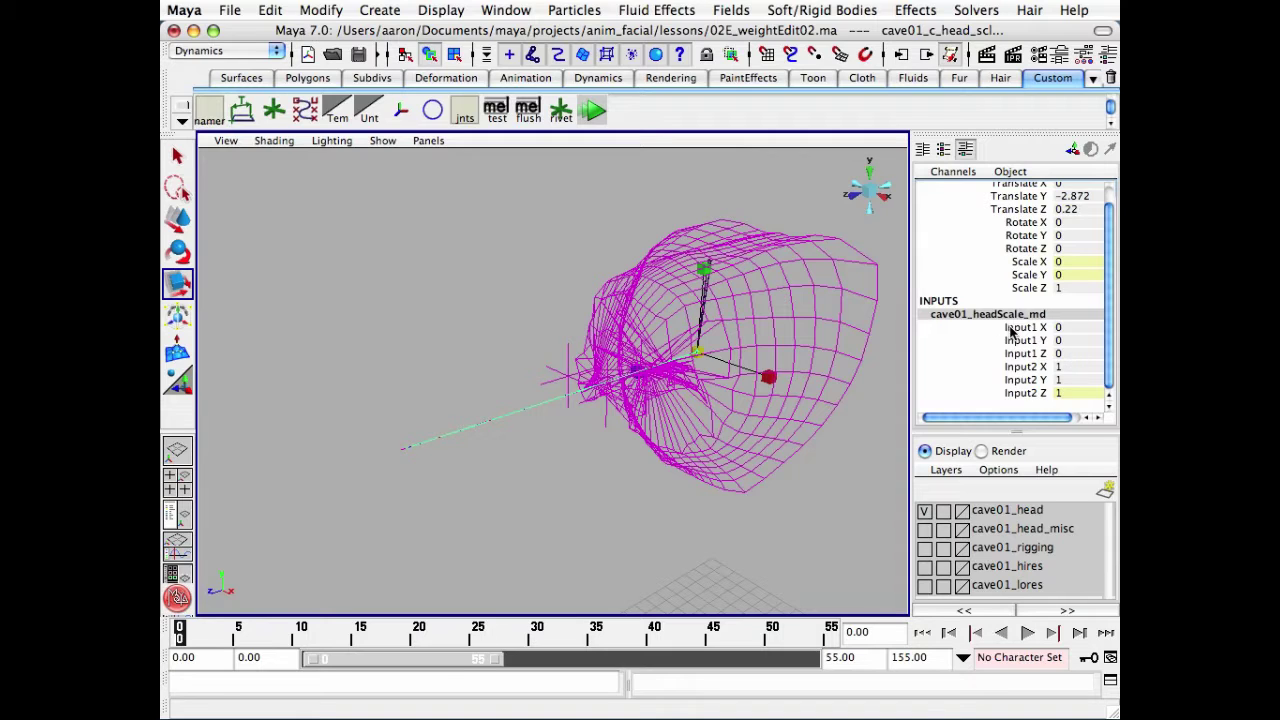
drag(1068, 332, 1066, 345)
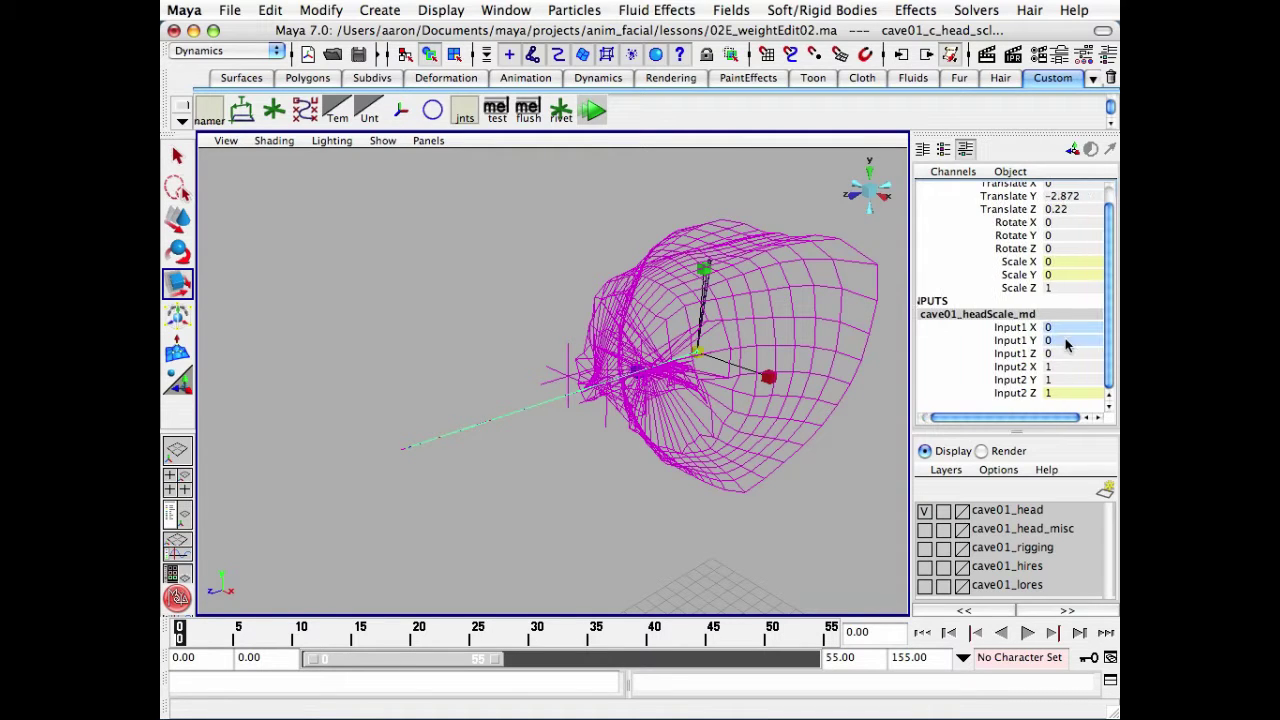
click(1058, 352)
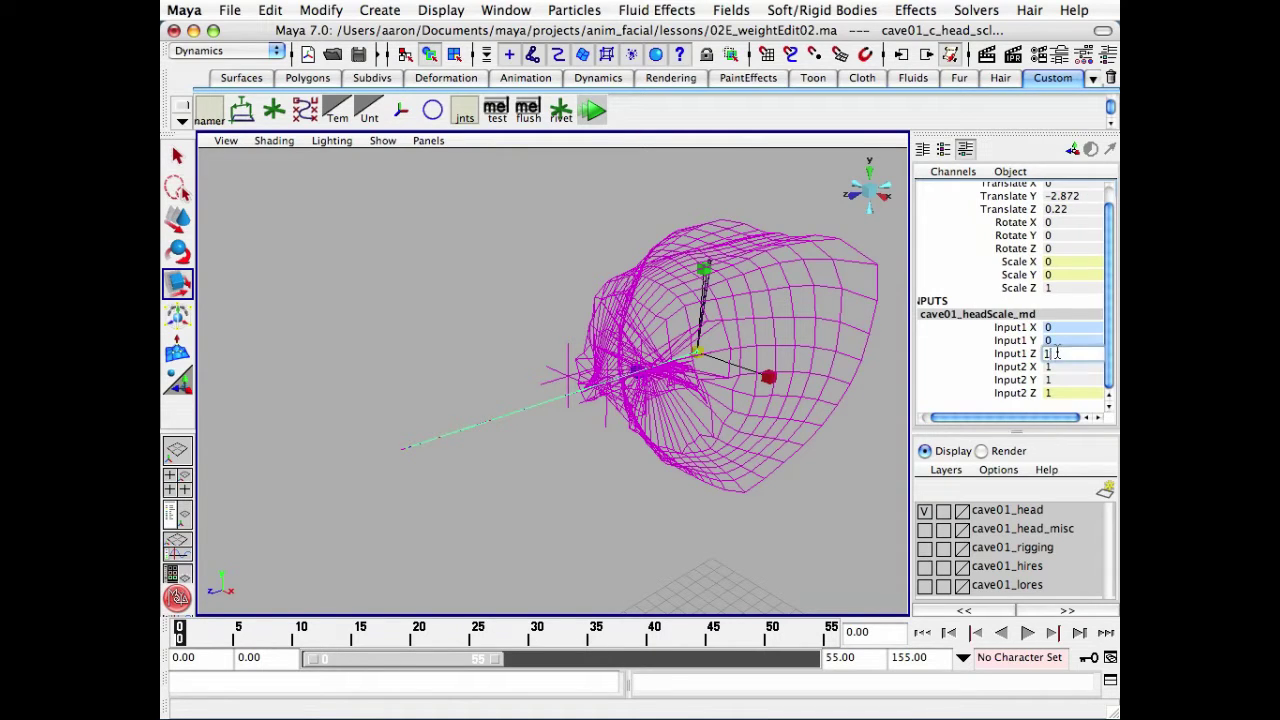
text(1)
key(Return)
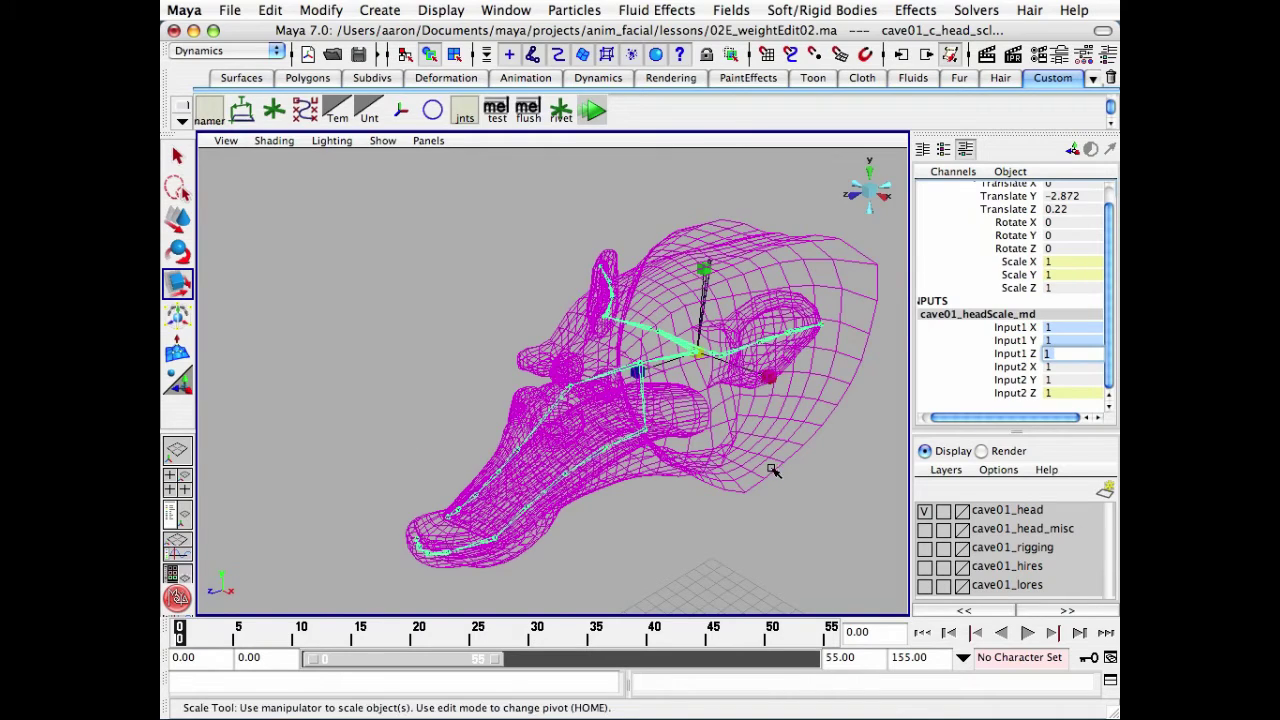
- Open the attributes of cave01_c_head_scl in a separate floating window, collapse its Joint section, and shrink and reposition the window
alt+drag(771, 471, 664, 398)
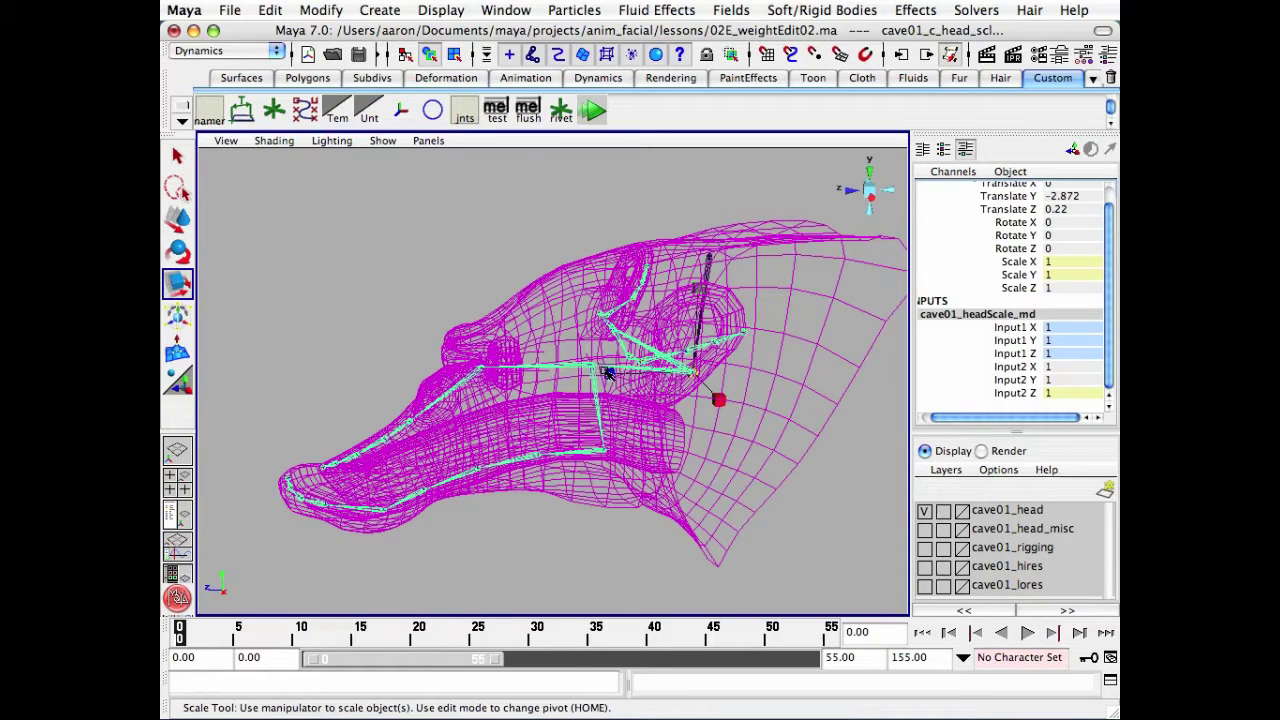
alt+drag(610, 375, 726, 398)
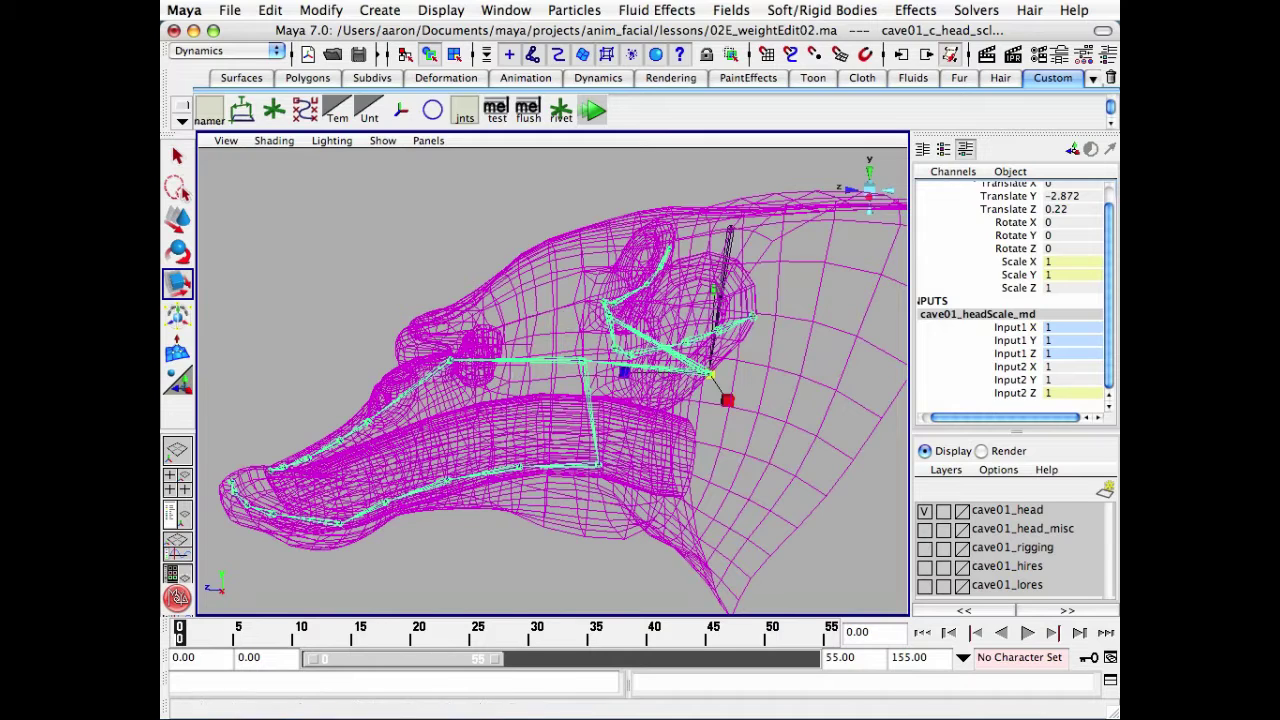
mouse_move(1110, 300)
mouse_down()
mouse_move(1111, 252)
mouse_move(1108, 316)
mouse_up()
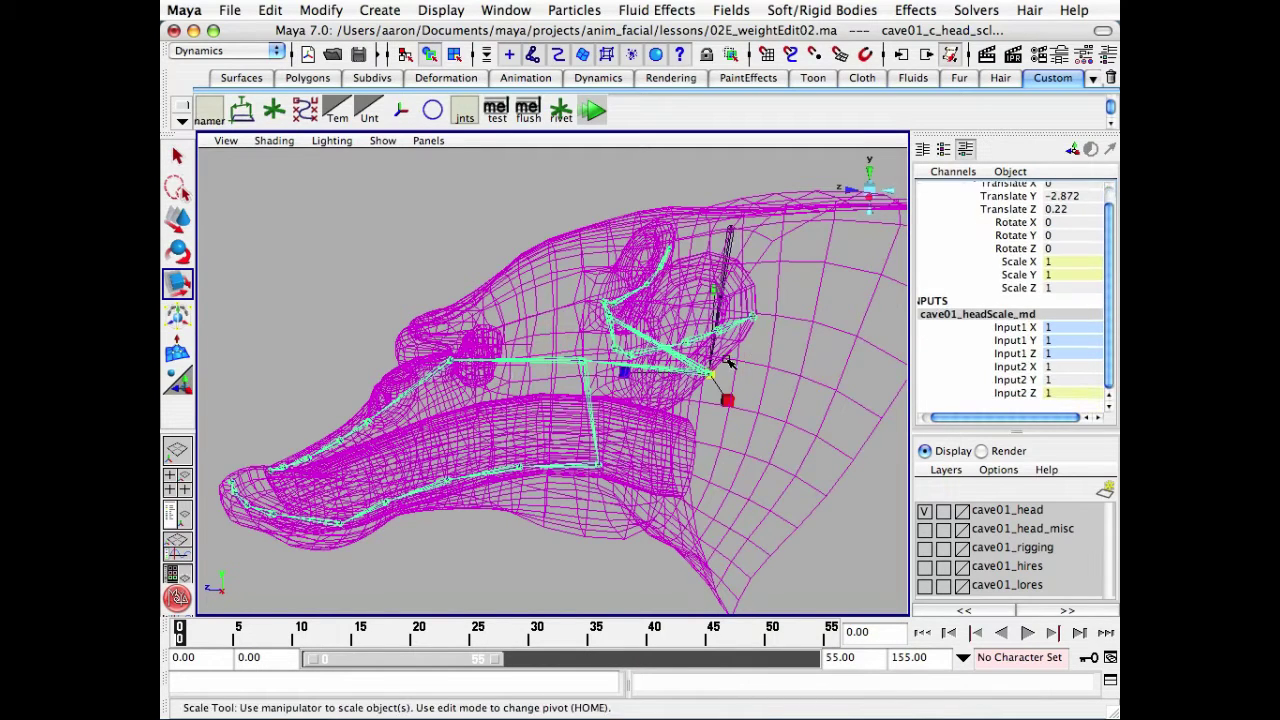
key(ctrl+a)
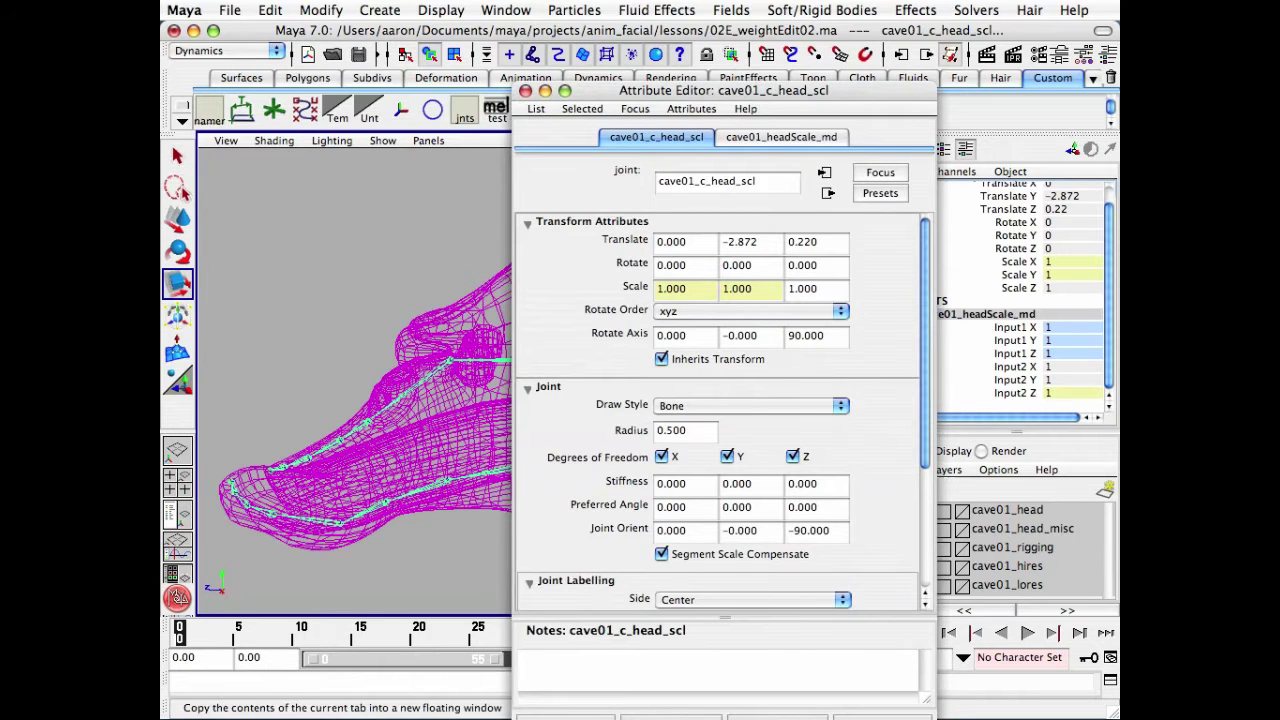
click(757, 711)
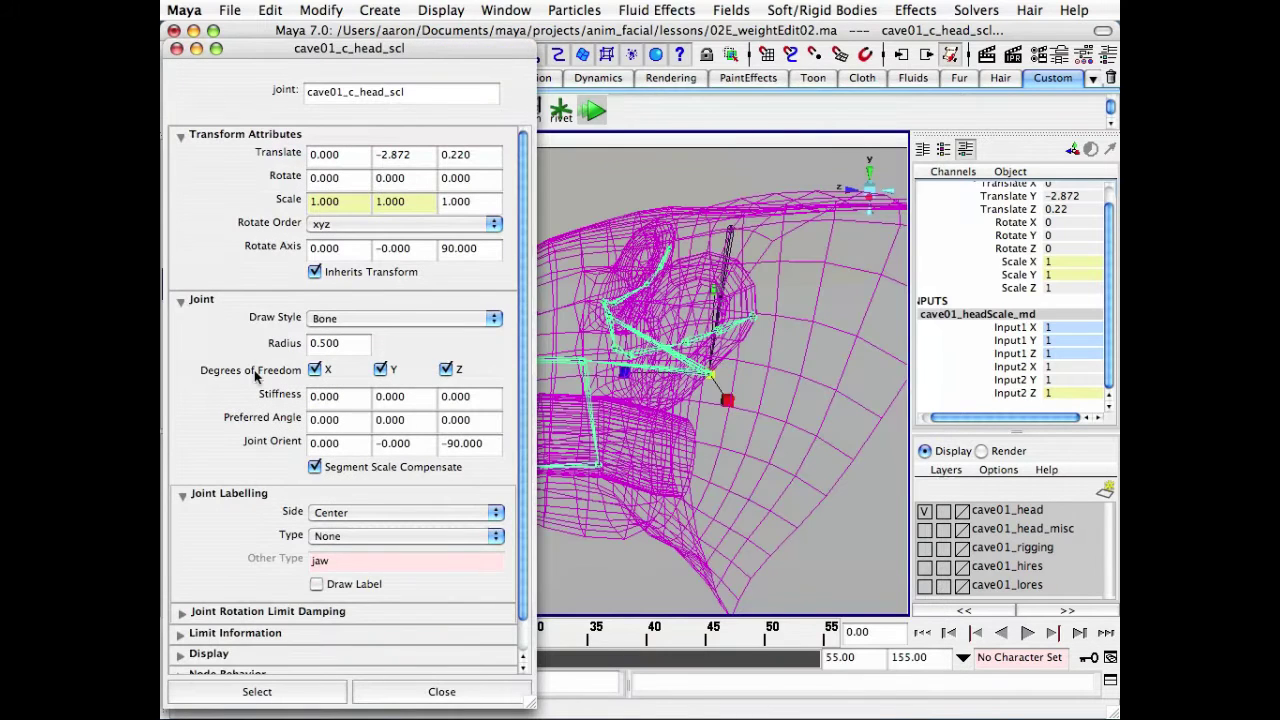
click(180, 300)
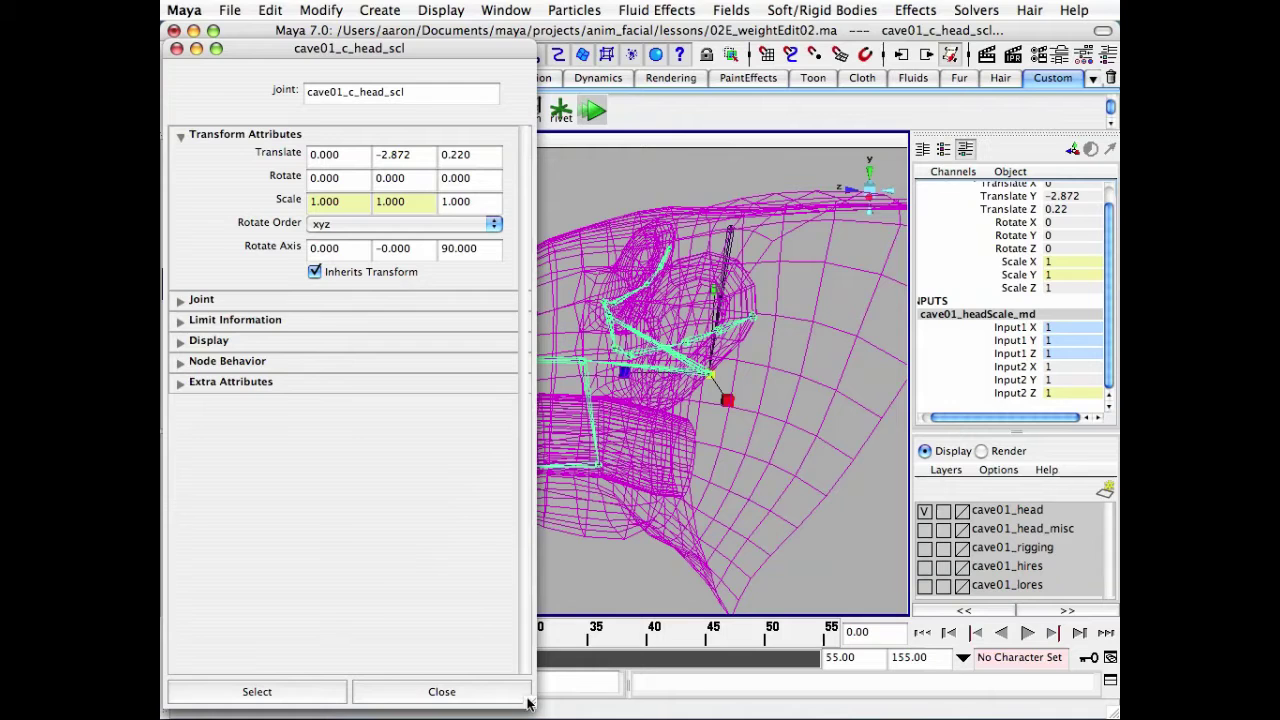
drag(528, 704, 521, 456)
drag(420, 52, 441, 237)
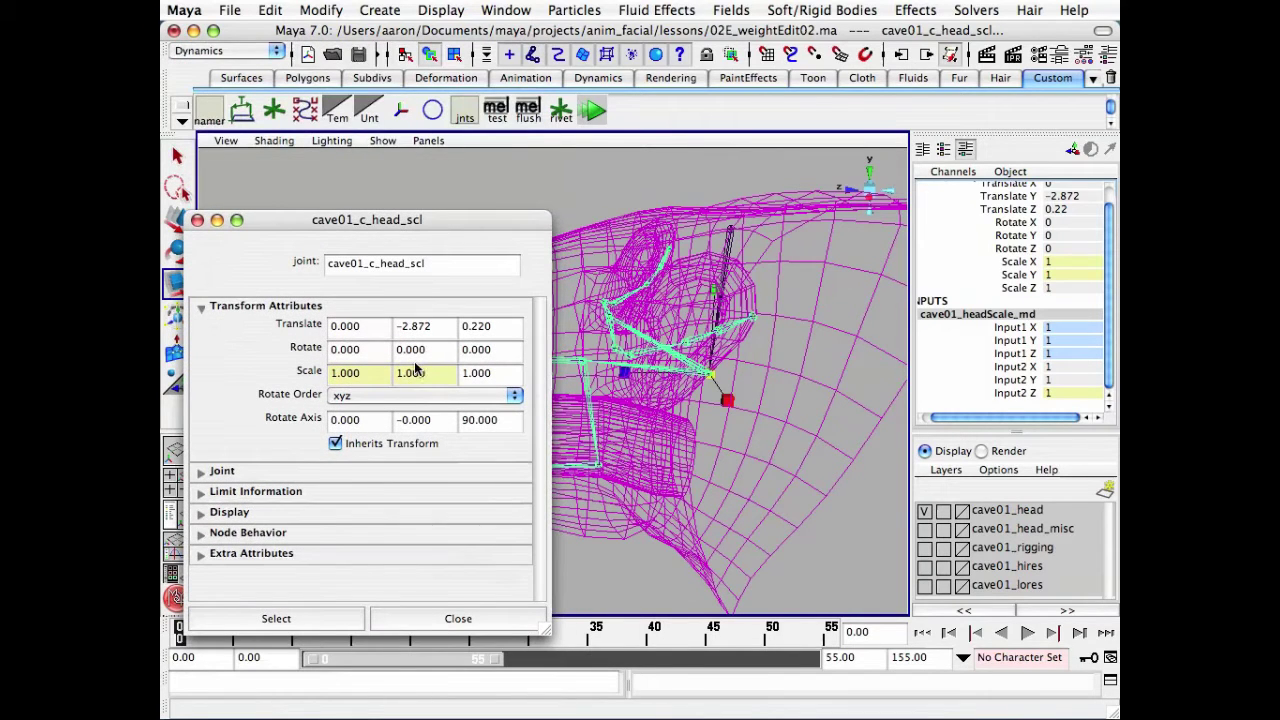
- Select cave01_c_head01_jnt and scale it along Z to about 0.75
click(735, 265)
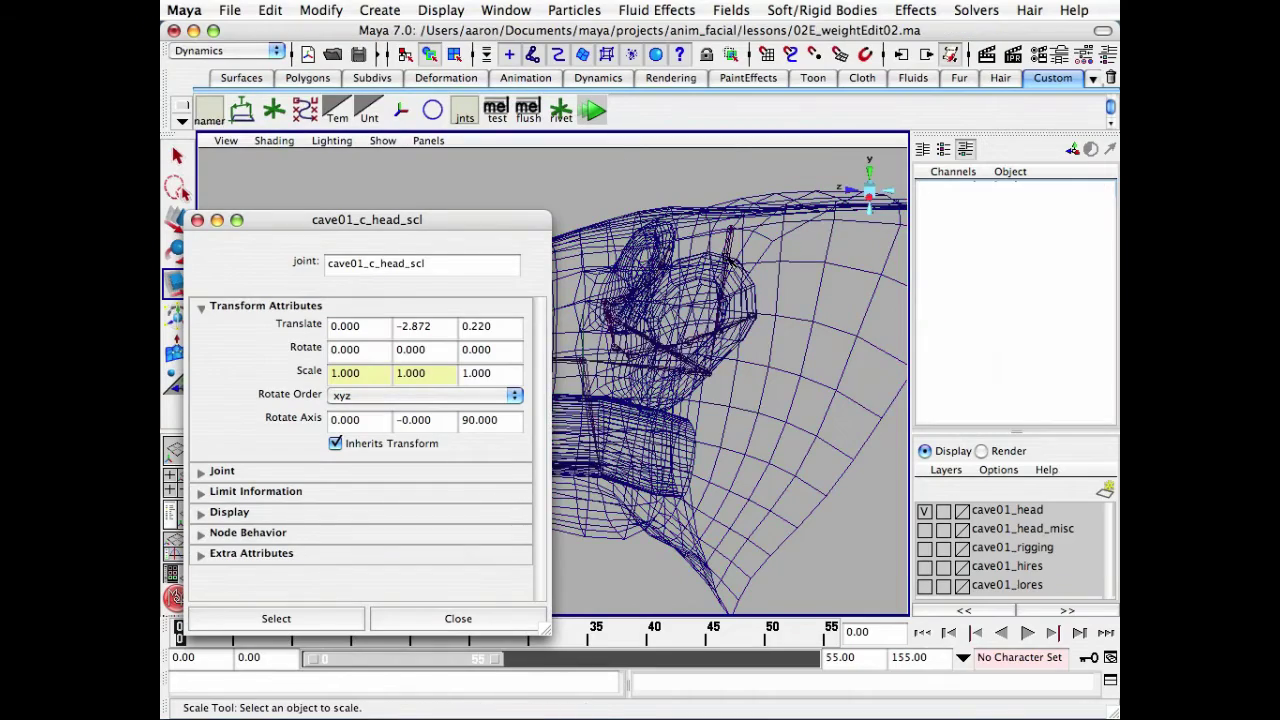
click(729, 257)
alt+middle_drag(726, 331, 776, 433)
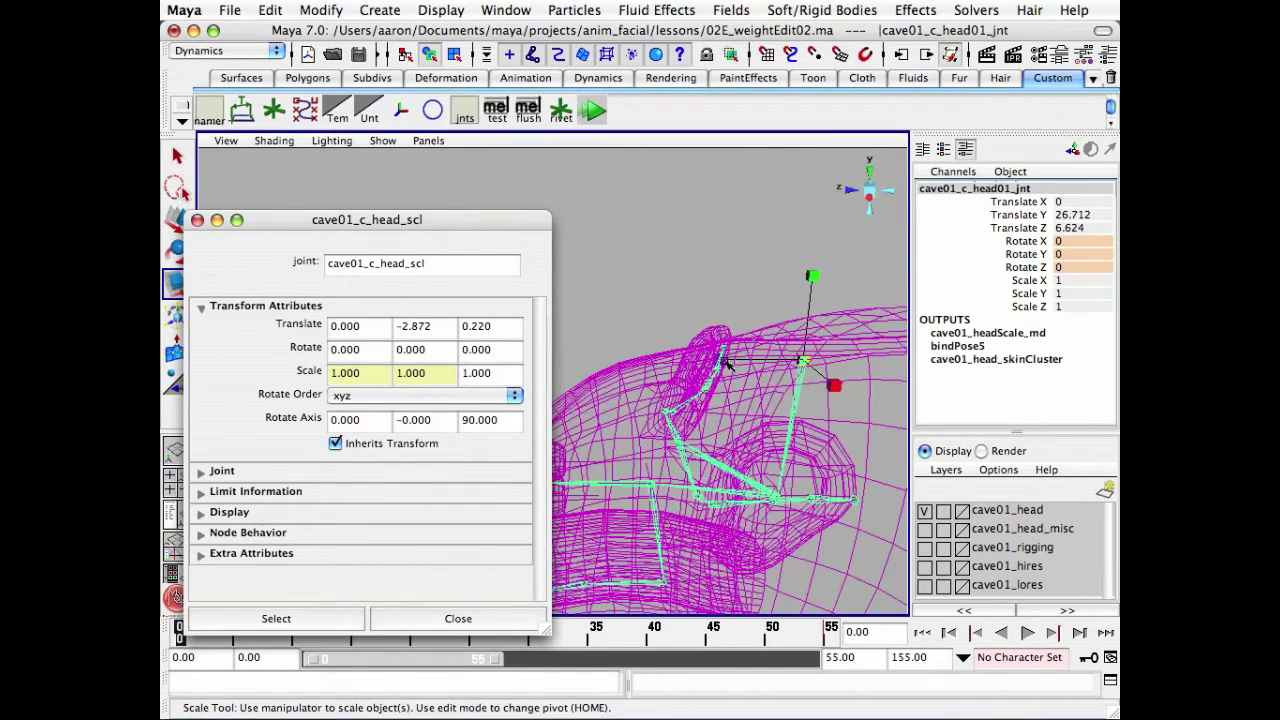
drag(727, 364, 740, 362)
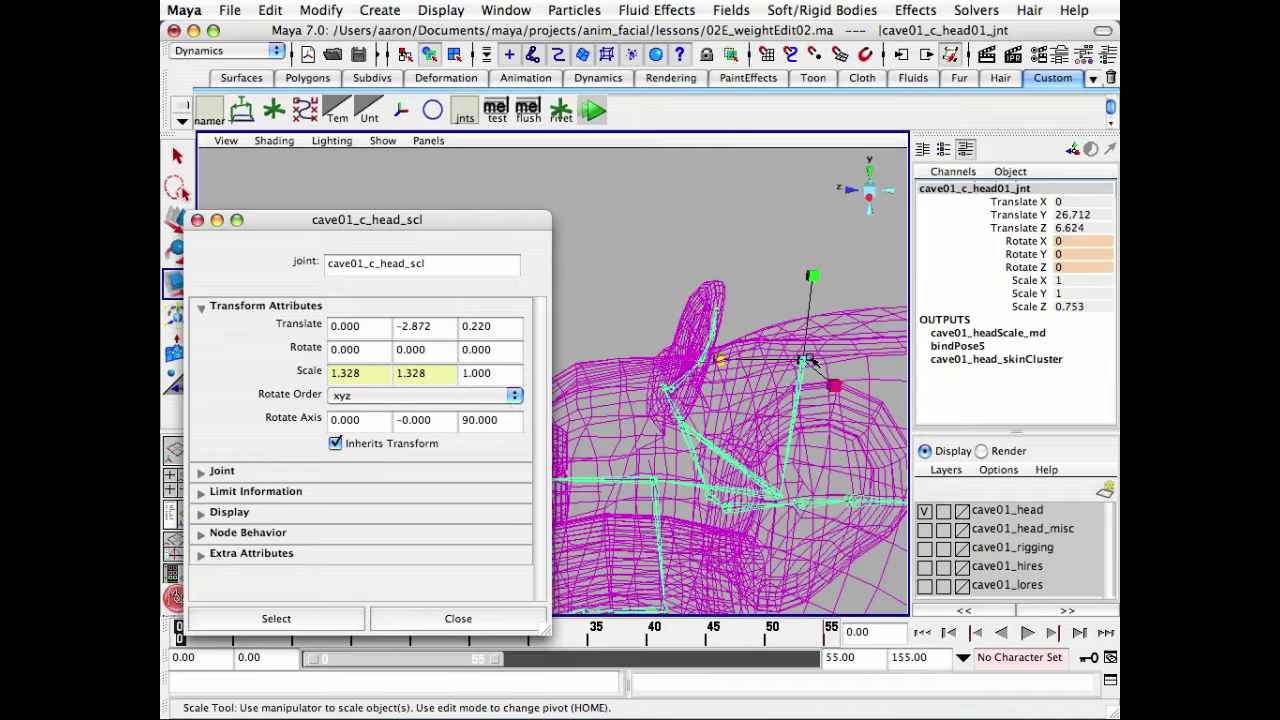
- Test the Scale Z of cave01_c_head01_jnt at 0.2 and at 0.5
click(1070, 307)
text(0.2)
key(Return)
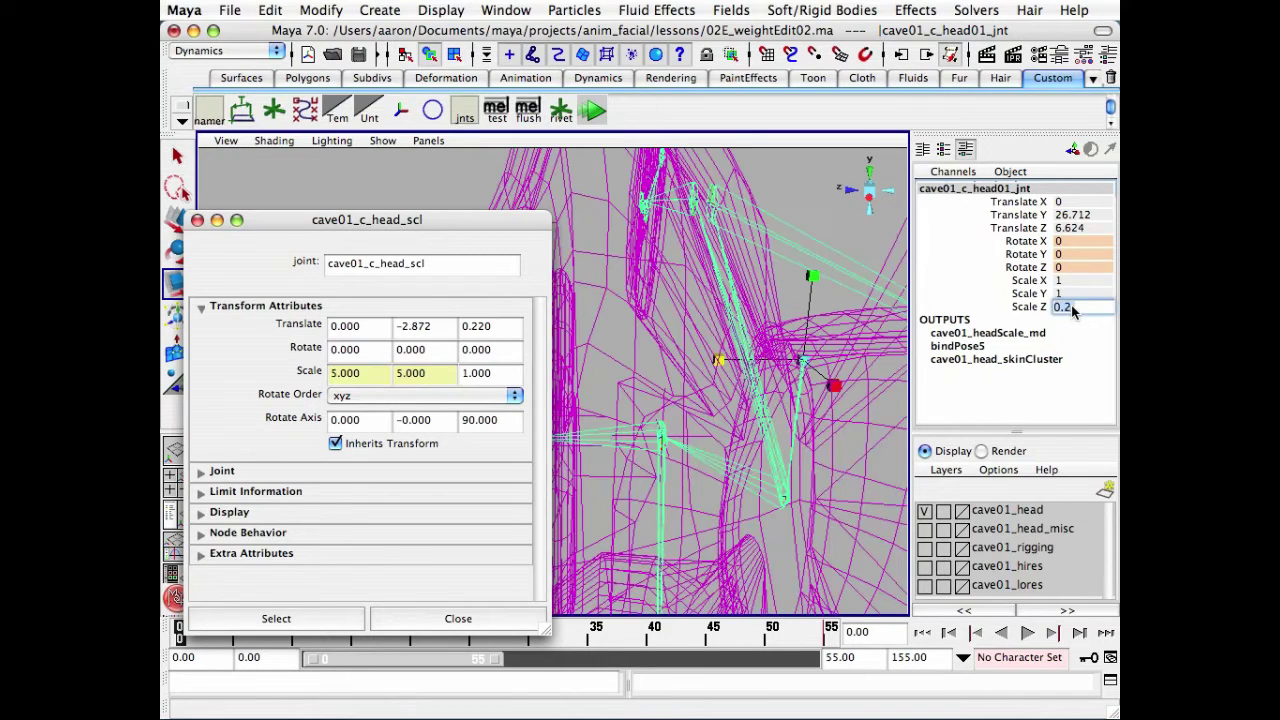
click(1077, 310)
text(0.5)
key(Return)
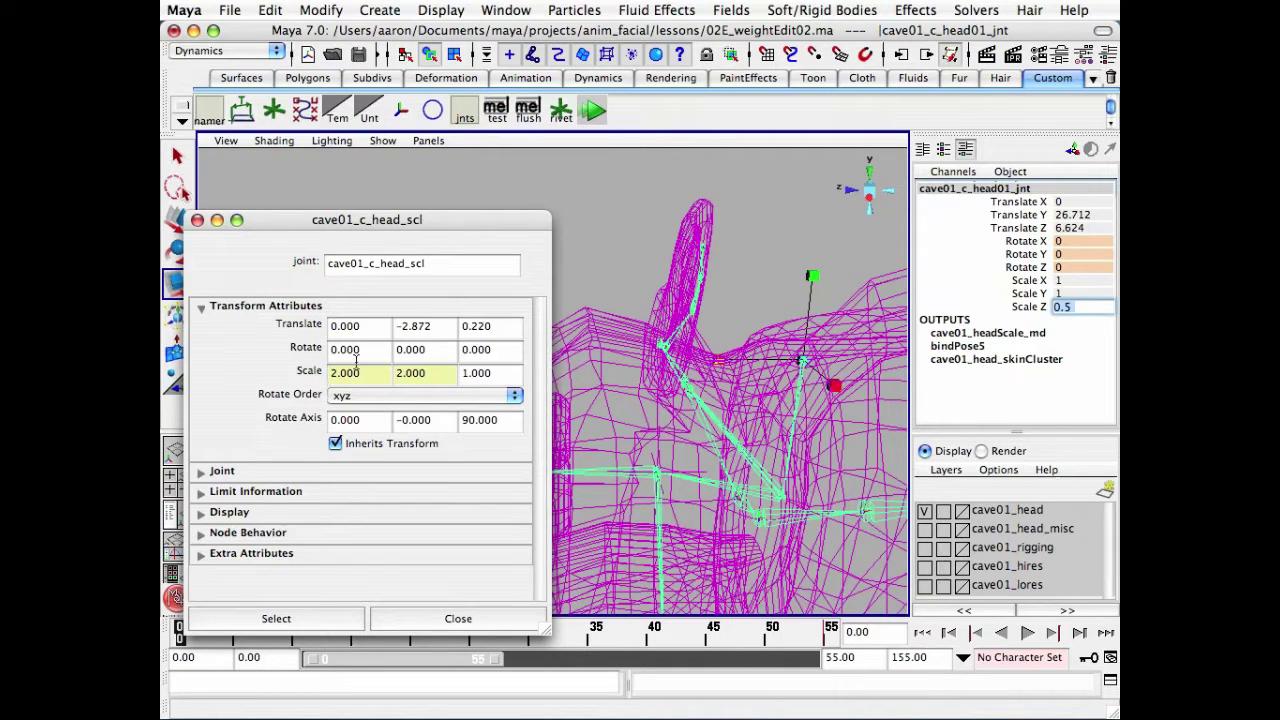
- Set the Scale Z of cave01_c_head01_jnt to 2 to test enlarging
click(400, 373)
text(2)
key(Return)
text(2)
key(Return)
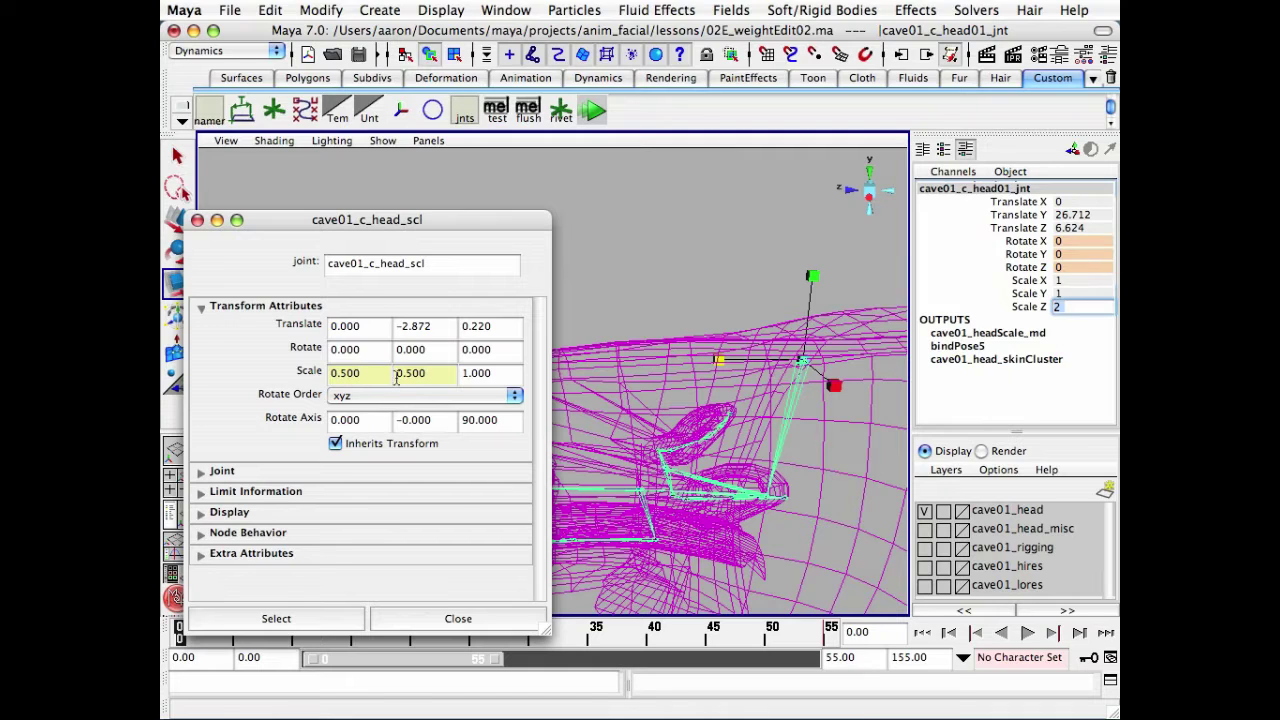
- Expand the cave01_headScale_md output node and examine its Input1 and Input2 values
click(1025, 334)
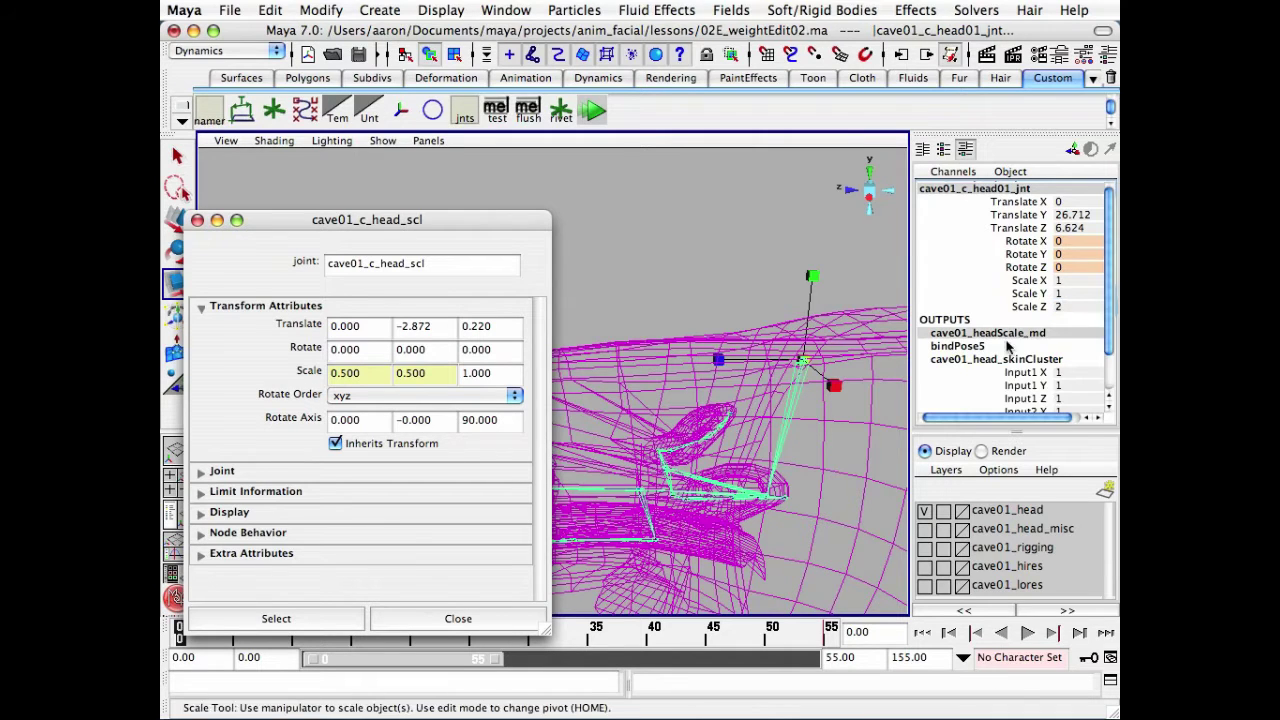
drag(1112, 316, 1110, 354)
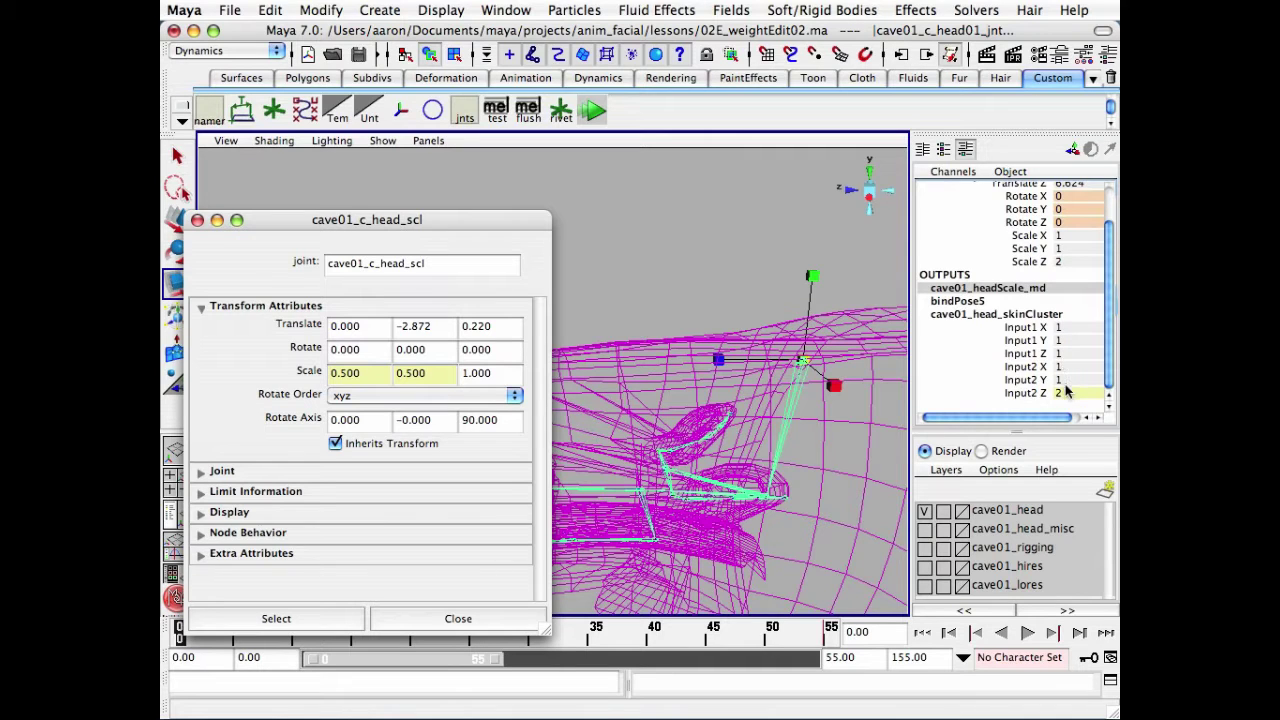
text(2)
- Reset the Scale Z of cave01_c_head01_jnt to 1 and close the floating cave01_c_head_scl attribute window
click(1086, 260)
text(1)
key(Return)
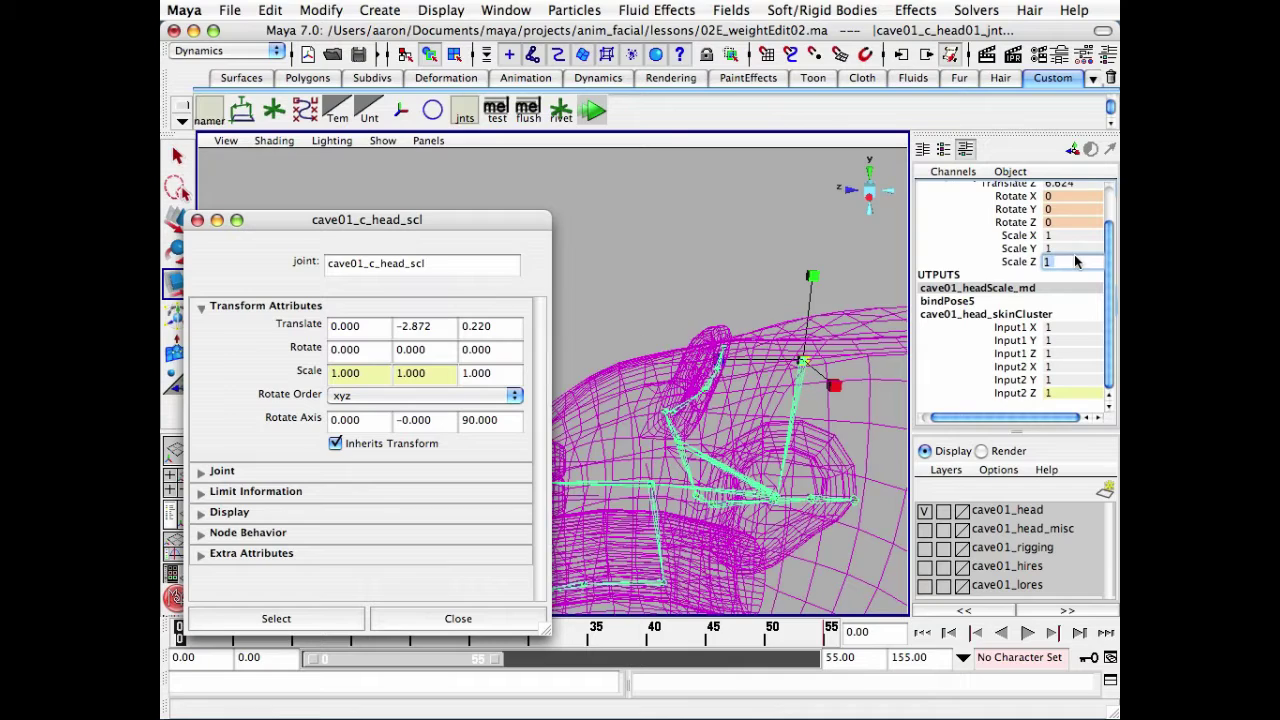
click(450, 621)
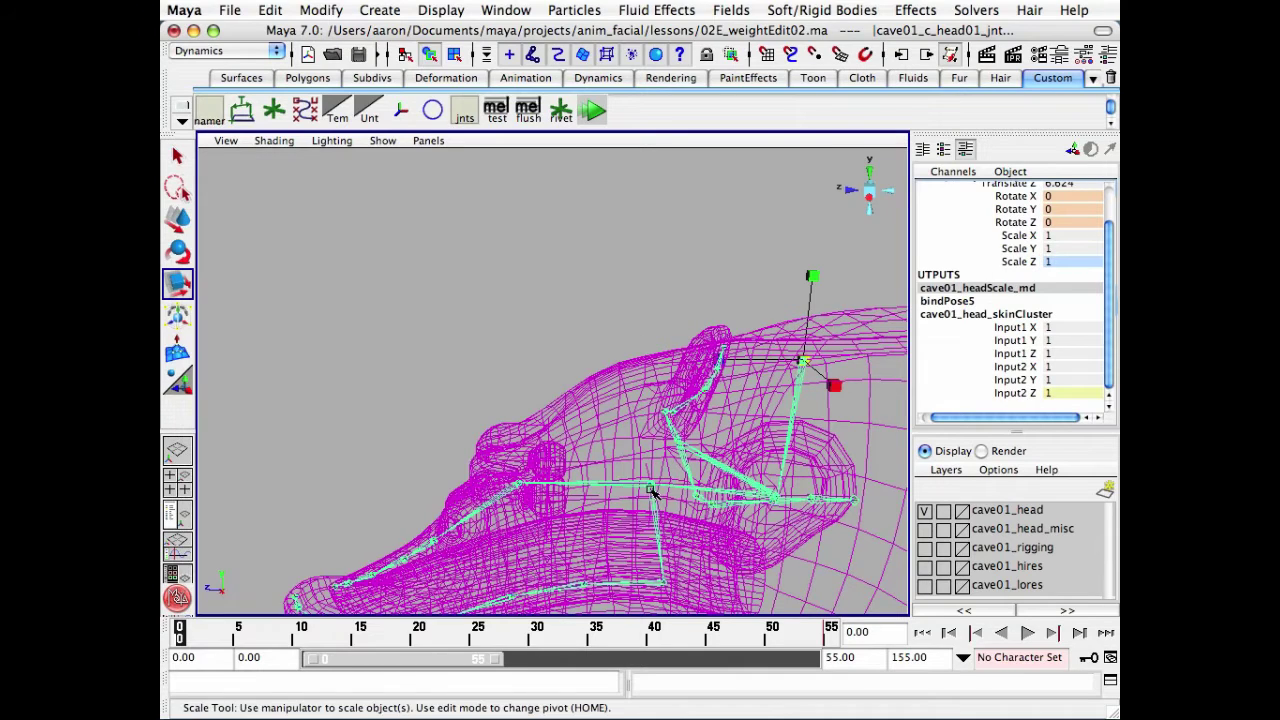
- Display the head shaded, try scaling cave01_c_head01_jnt along Z to about 1.62, and undo the scaling
mouse_move(654, 491)
alt+mouse_down()
mouse_move(583, 503)
mouse_move(514, 420)
mouse_move(631, 406)
mouse_move(563, 432)
mouse_move(590, 380)
mouse_move(580, 342)
mouse_move(609, 340)
mouse_move(585, 358)
mouse_move(598, 326)
alt+mouse_up()
key(5)
key(z)
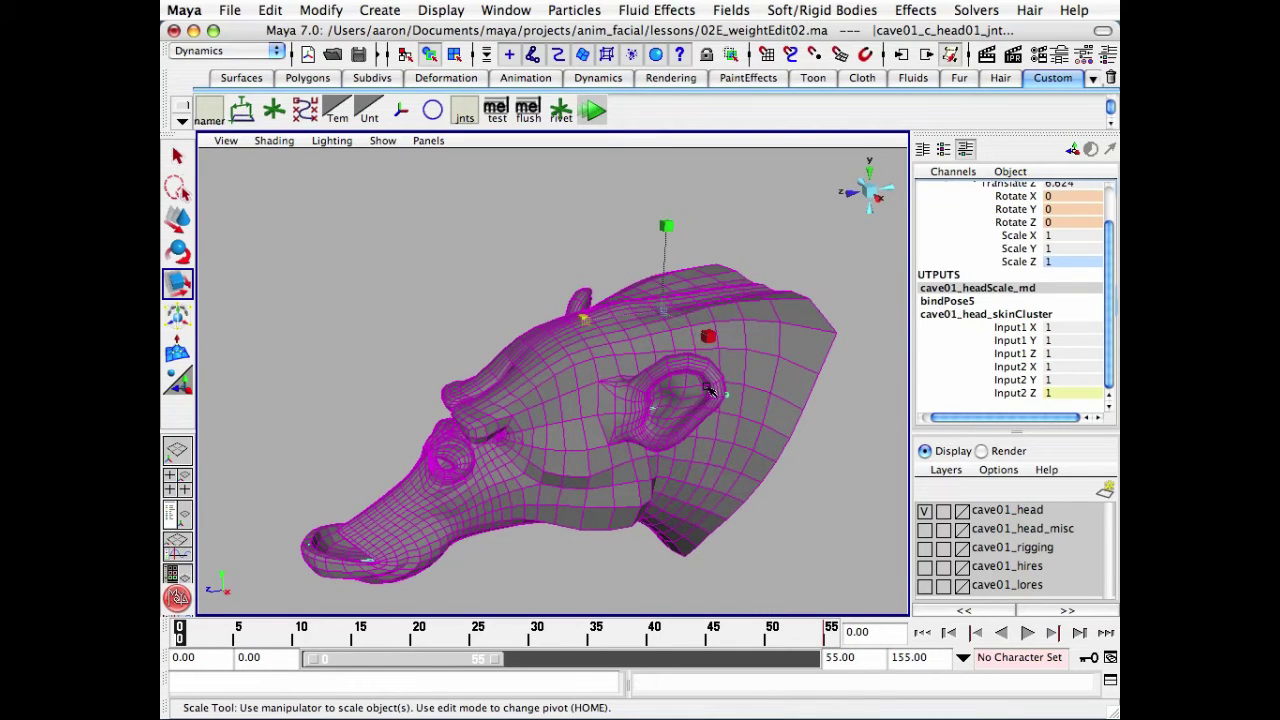
mouse_move(592, 325)
mouse_down()
mouse_move(620, 321)
mouse_move(535, 328)
mouse_move(577, 320)
mouse_up()
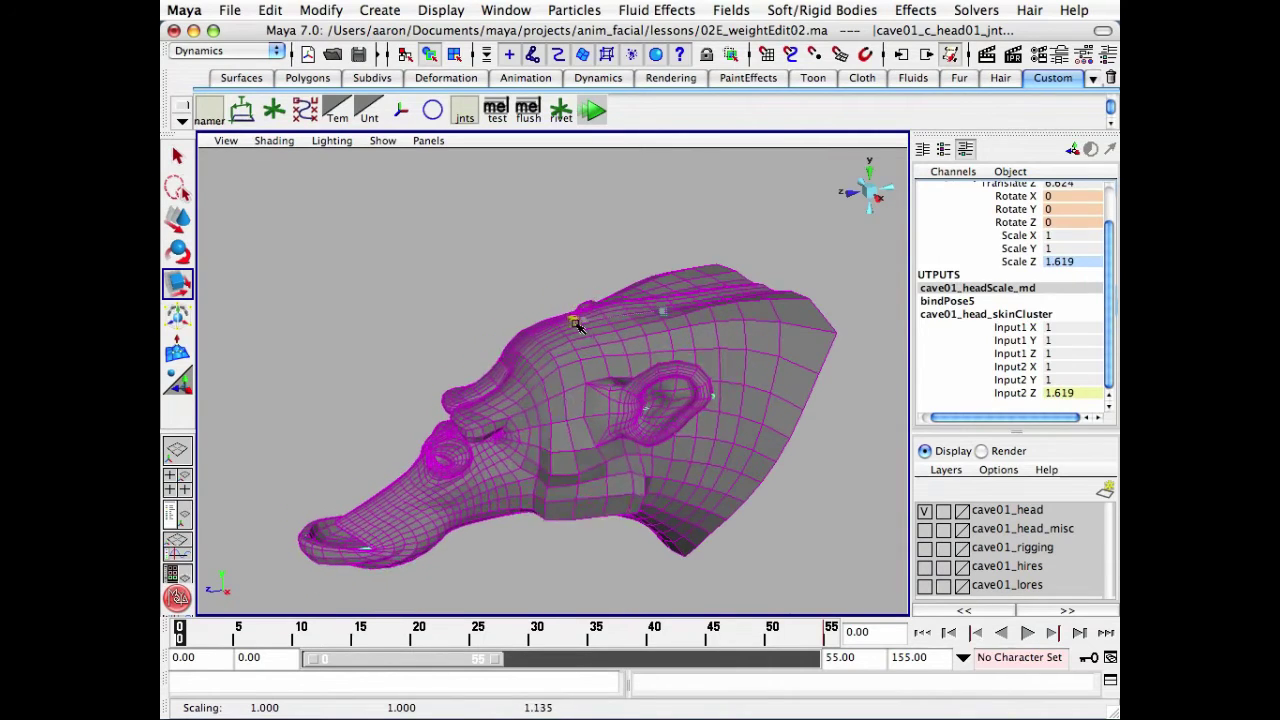
key(z)
- Return to wireframe display and try a slight Z scale of cave01_c_head01_jnt, undoing the change
key(4)
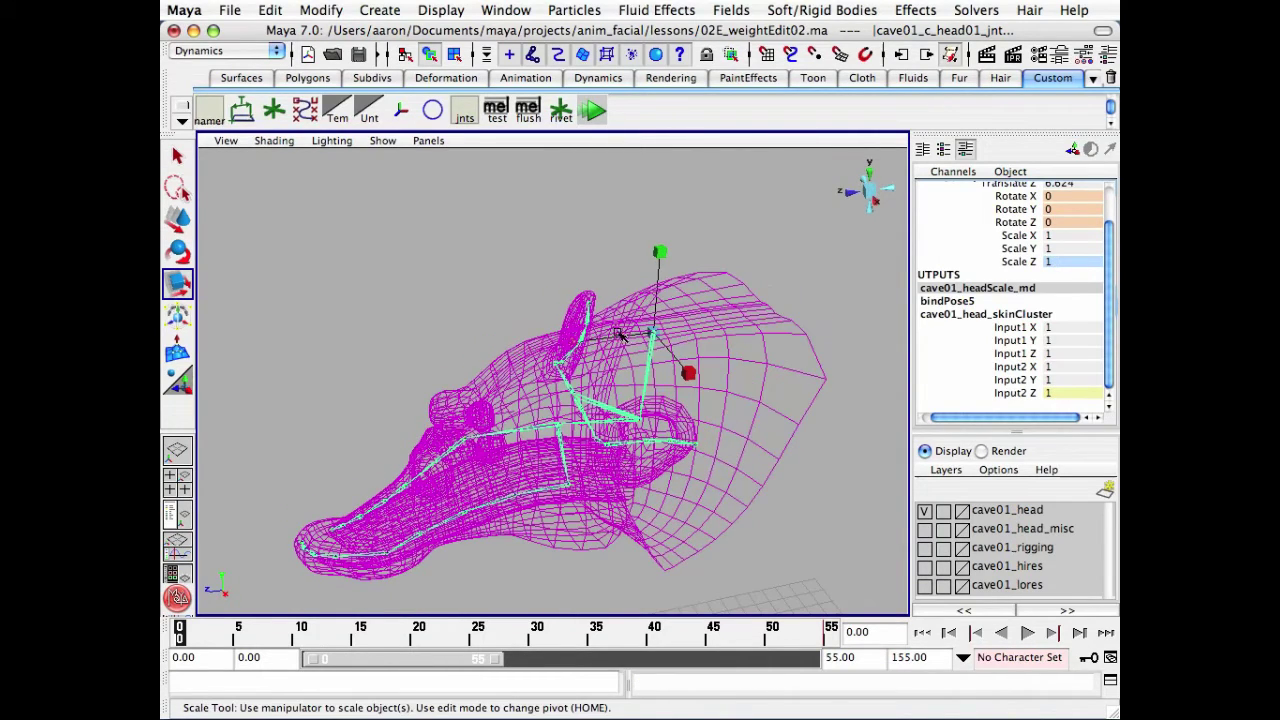
mouse_move(578, 343)
mouse_down()
mouse_move(562, 345)
mouse_move(606, 343)
mouse_move(557, 346)
mouse_move(643, 337)
mouse_move(569, 348)
mouse_move(612, 343)
mouse_move(581, 344)
mouse_up()
key(z)
- Select the cave01_c_head_scl joint near the ear in the viewport
alt+drag(672, 420, 652, 409)
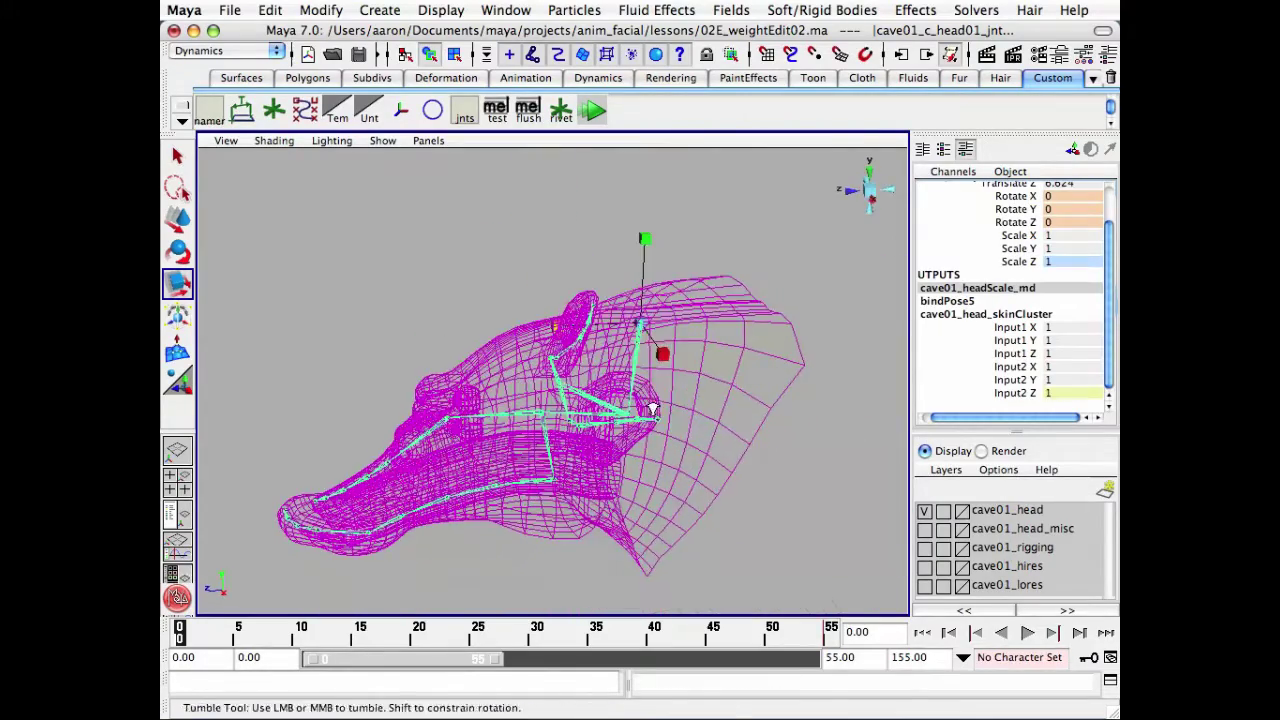
scroll(625, 425, up, 3)
click(630, 439)
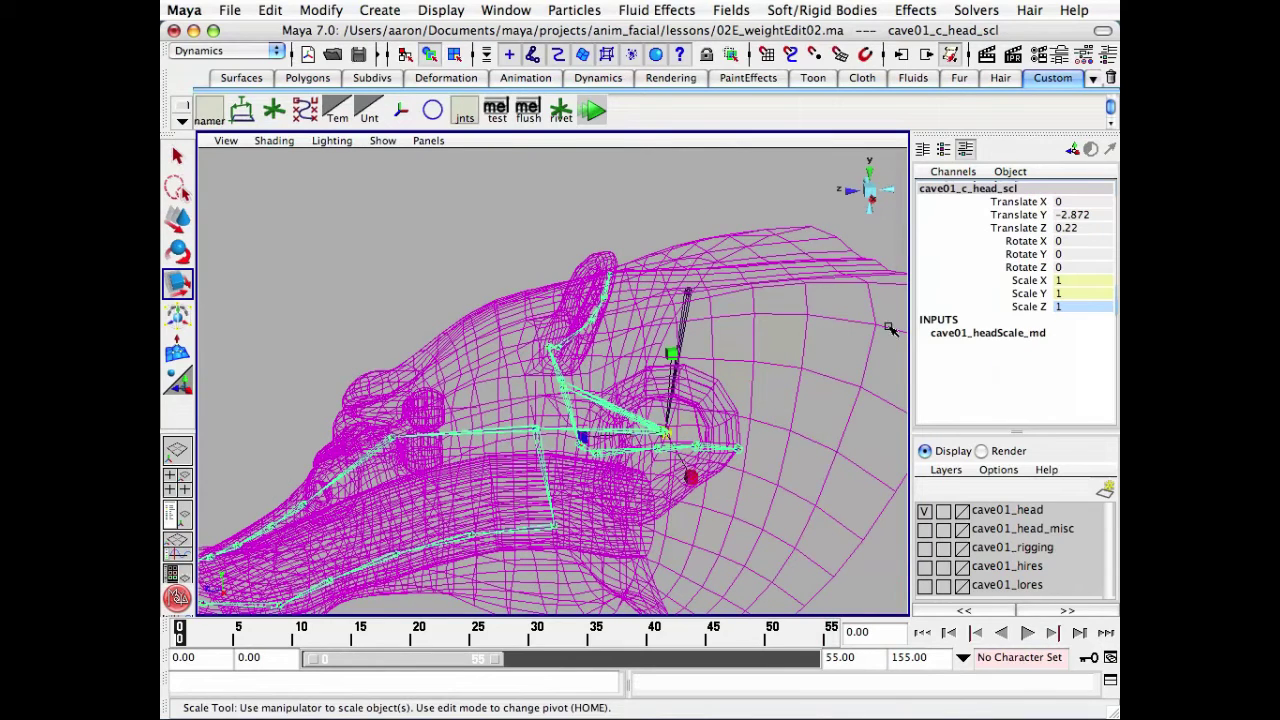
- Select cave01_c_head01_jnt and scale it along Z to about 1.305 with the head shown shaded, returning to wireframe display
alt+drag(688, 395, 698, 391)
click(698, 391)
alt+right_drag(636, 325, 590, 333)
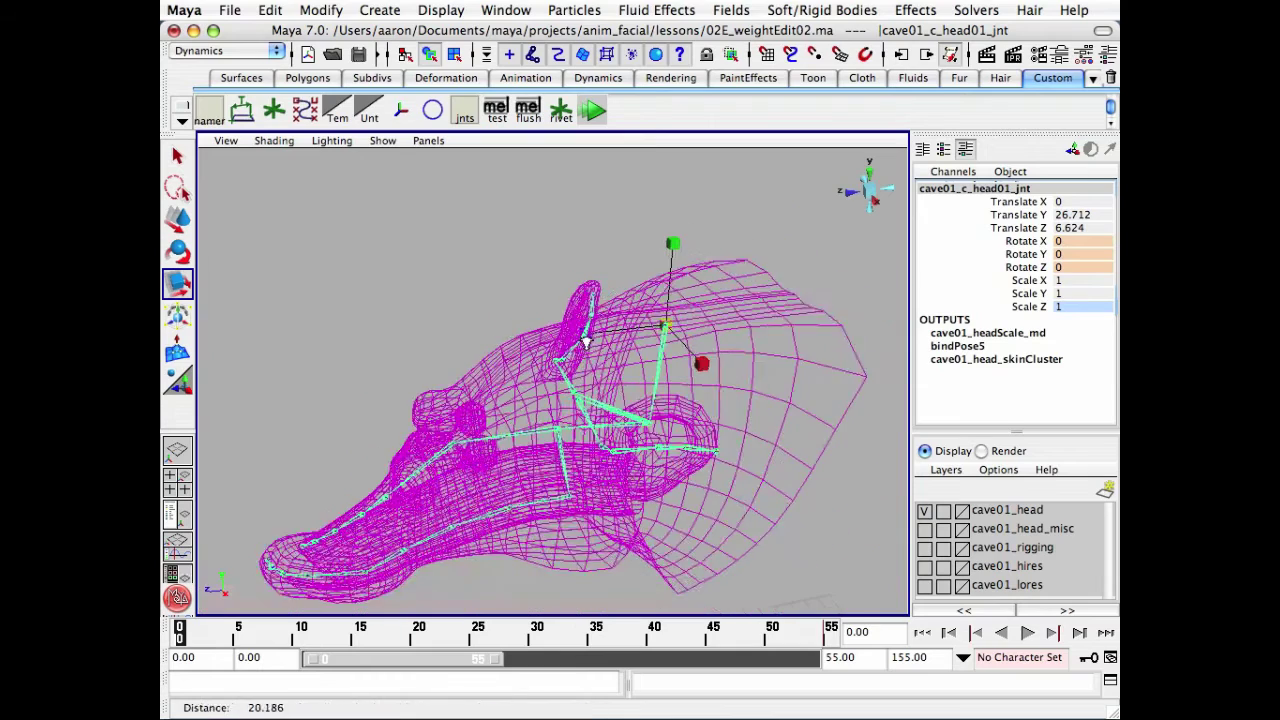
key(5)
drag(587, 340, 560, 338)
key(4)
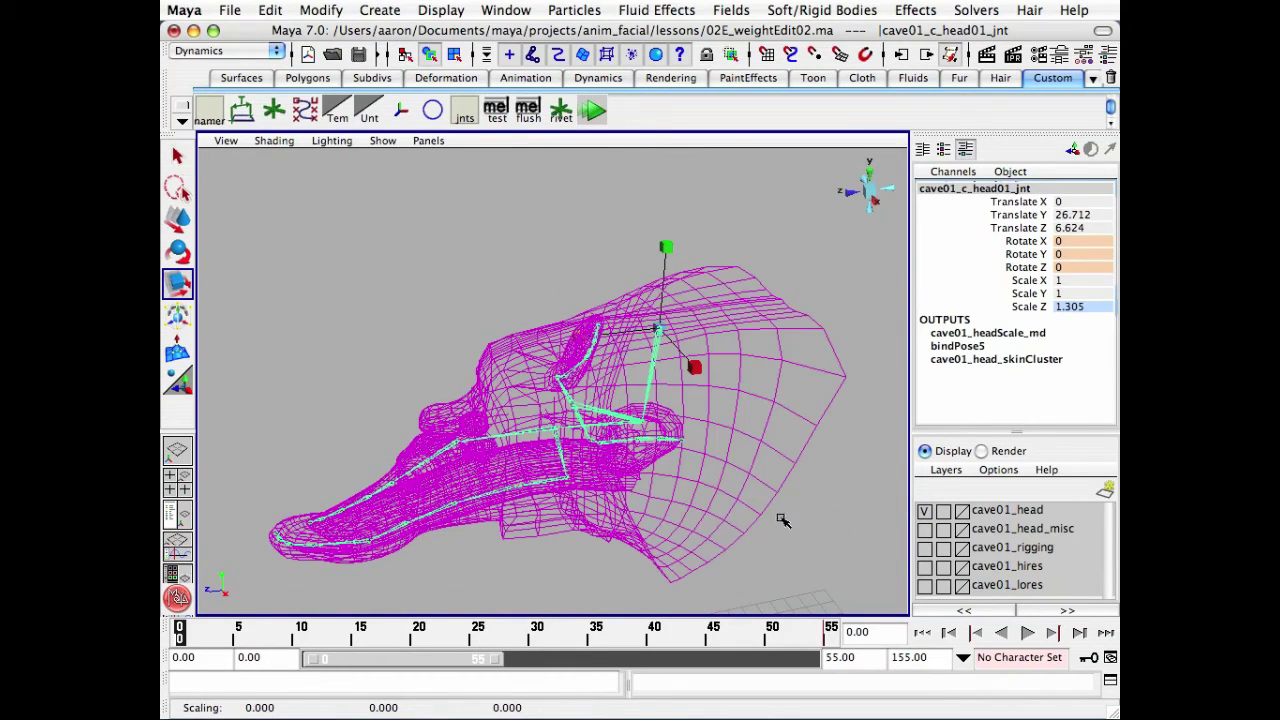
- Turn off Segment Scale Compensate on the cave01_c_head_scl joint, with the head shown shaded, and close its attribute window
click(708, 473)
click(607, 430)
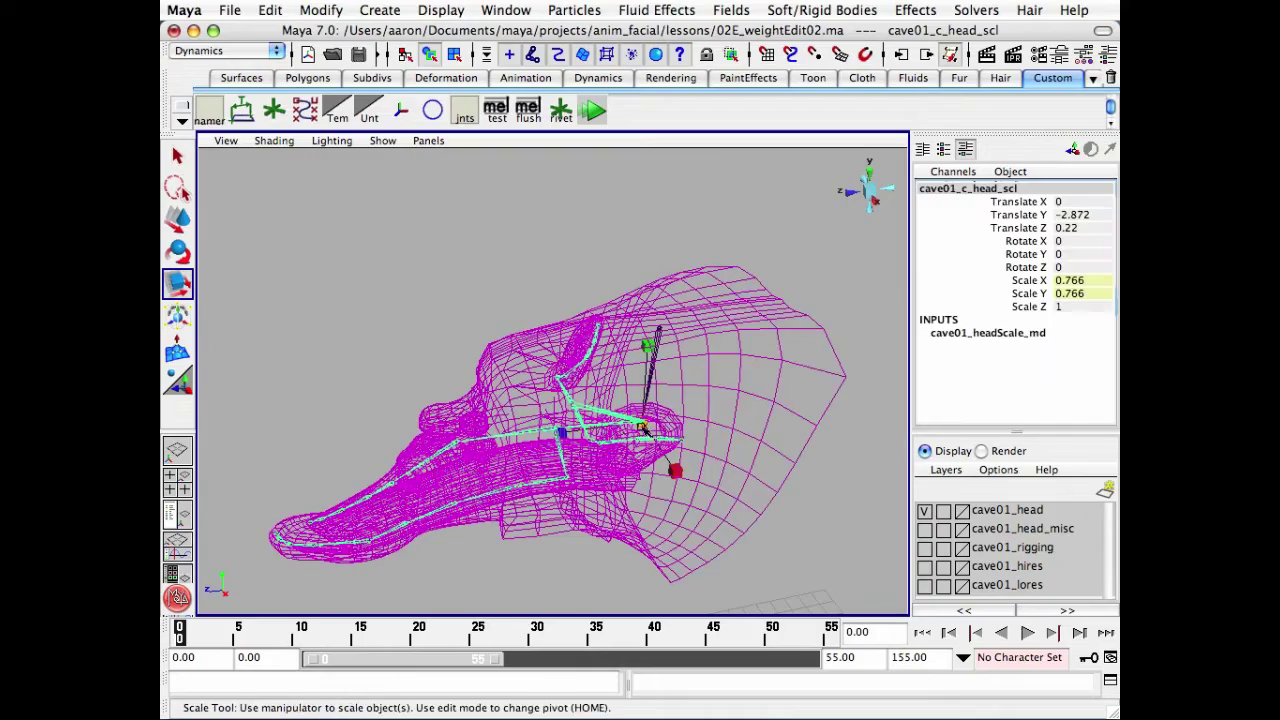
alt+right_drag(645, 429, 660, 416)
alt+drag(660, 416, 690, 292)
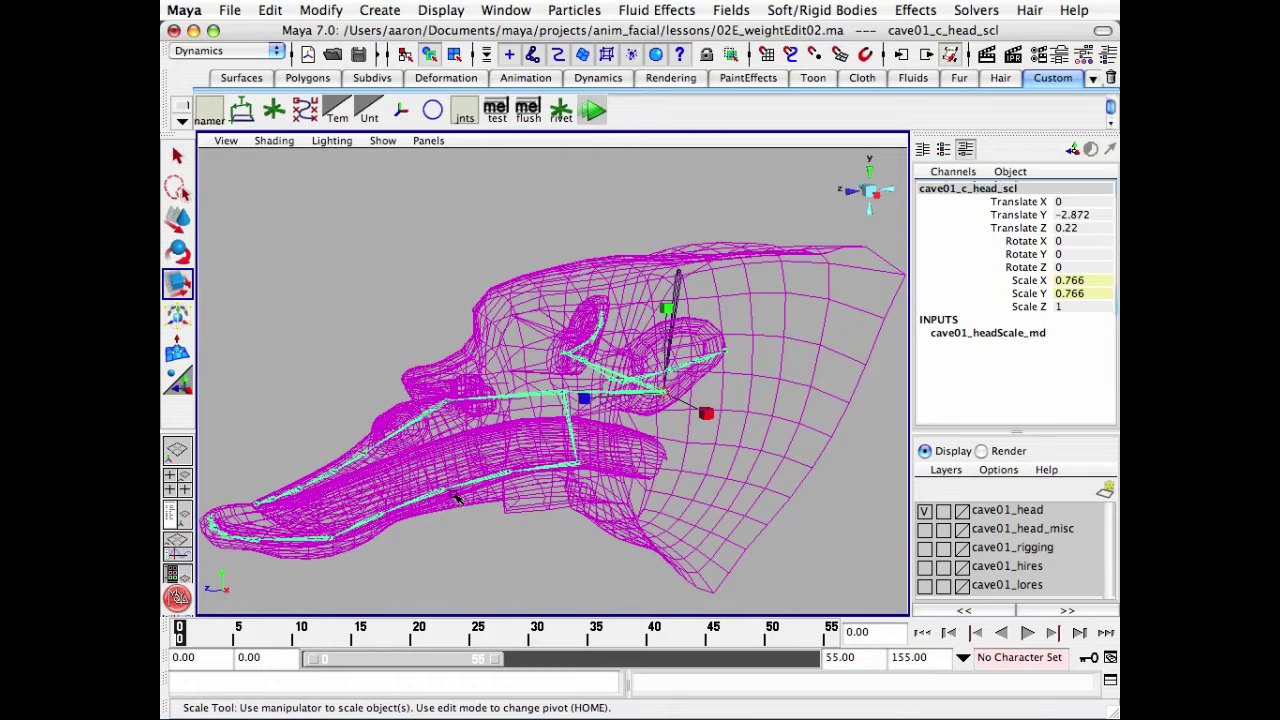
alt+drag(455, 498, 521, 446)
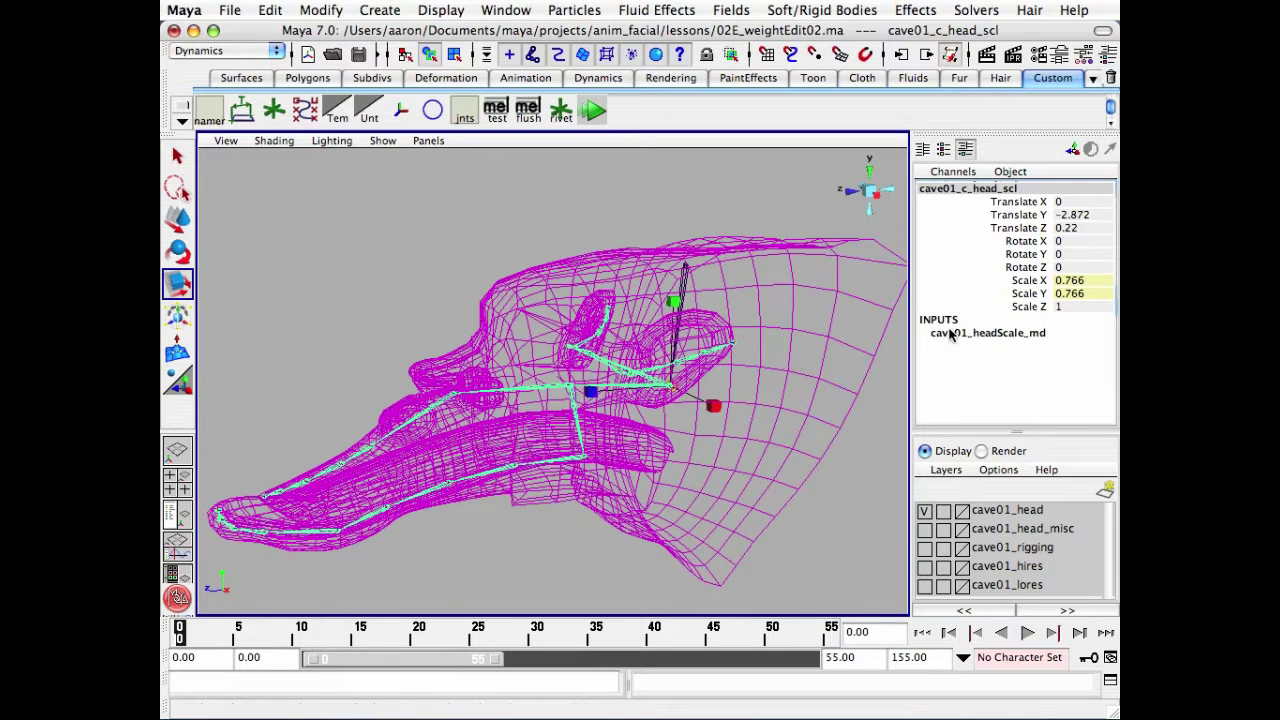
key(ctrl+a)
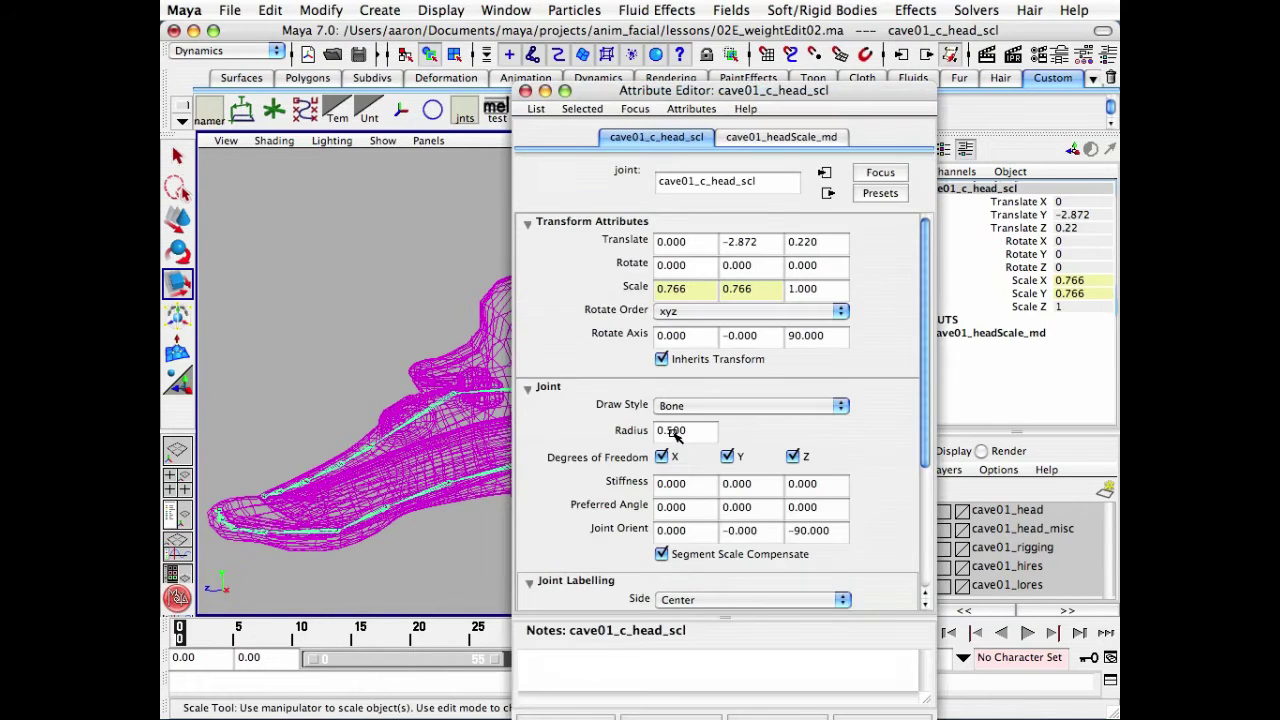
drag(718, 97, 382, 64)
mouse_move(779, 304)
alt+mouse_down()
mouse_move(797, 306)
mouse_move(806, 266)
mouse_move(770, 268)
mouse_move(825, 272)
alt+mouse_up()
key(5)
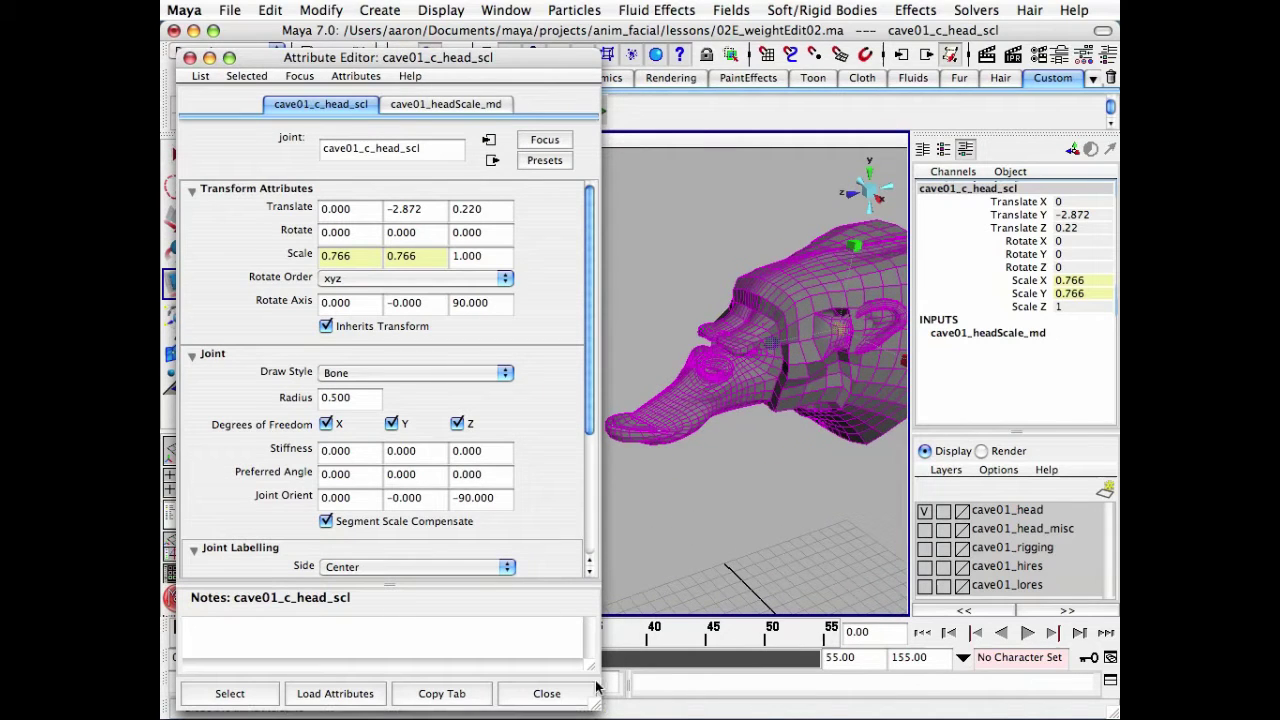
drag(597, 686, 523, 686)
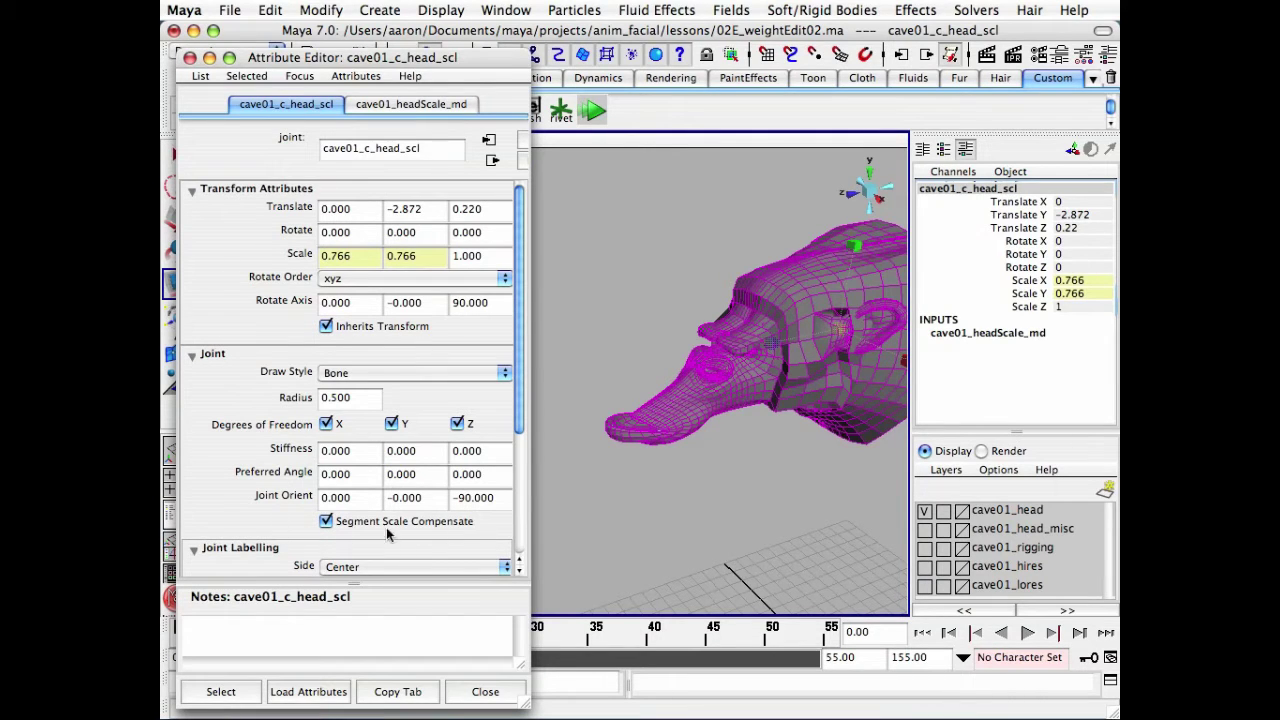
click(326, 521)
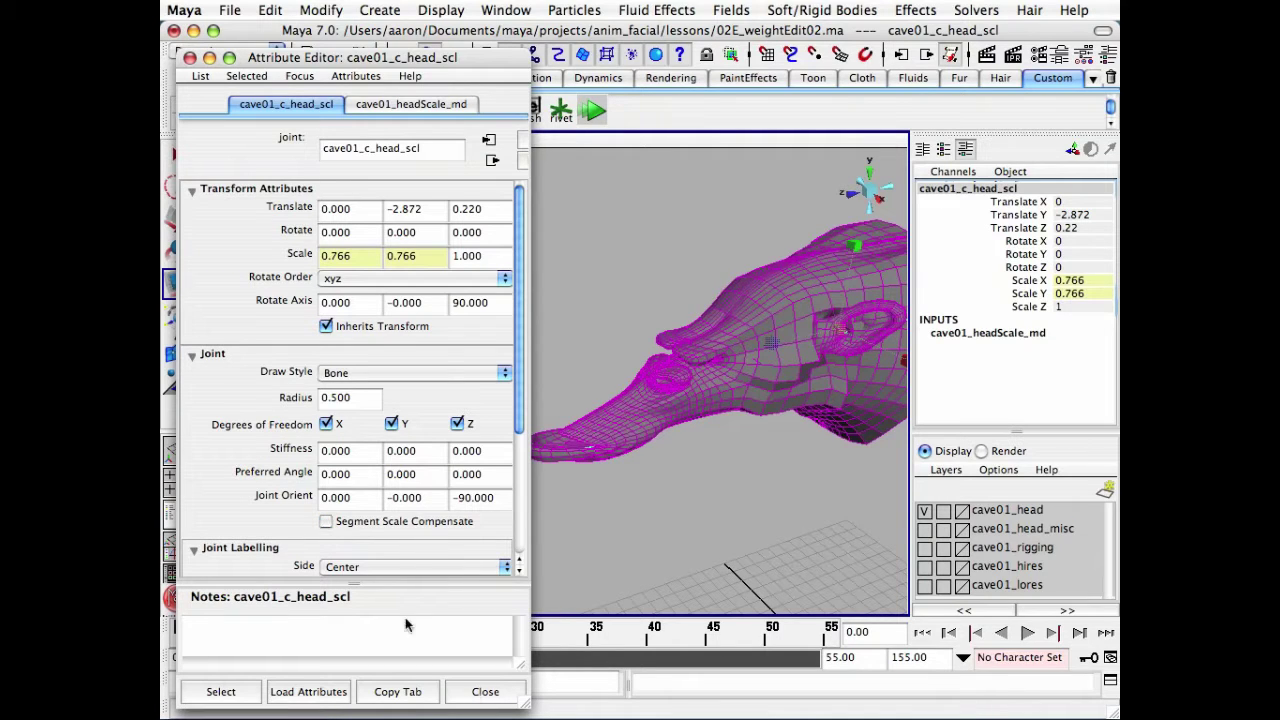
click(485, 692)
- Try scaling cave01_c_head_scl slightly along Z and undo the scaling
alt+drag(686, 400, 650, 356)
key(z)
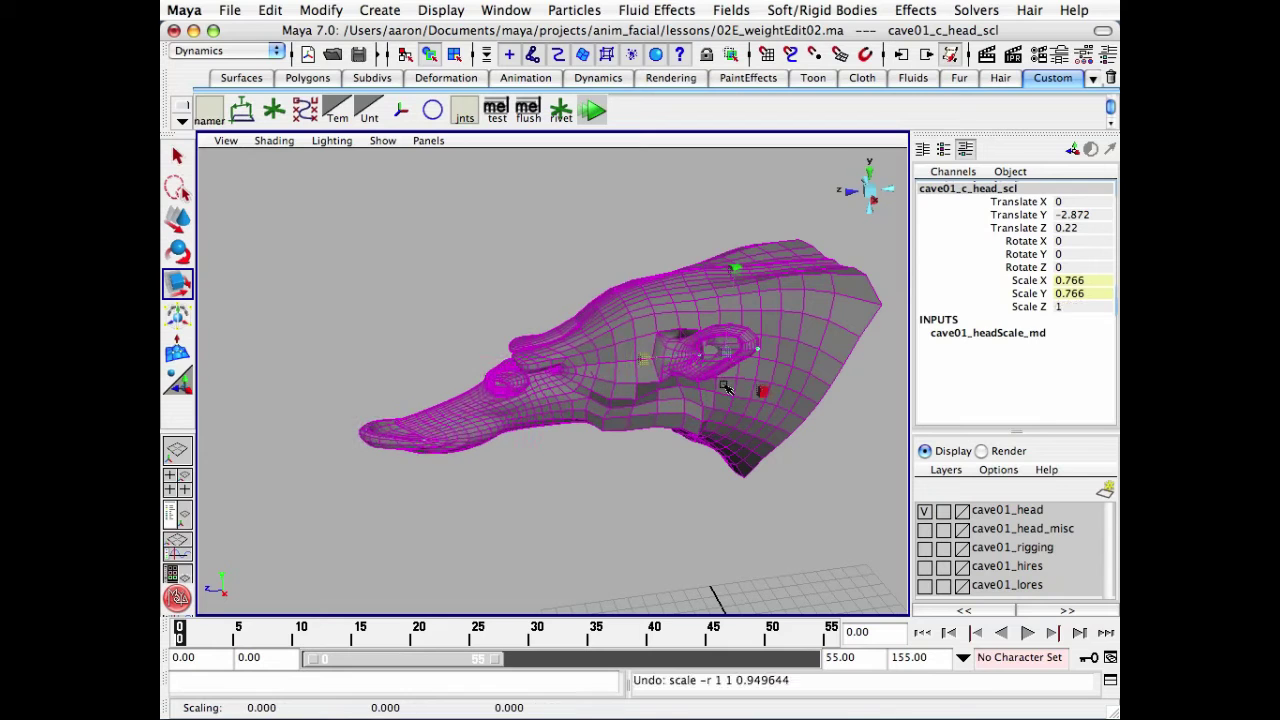
click(1071, 307)
- Select cave01_c_head01_jnt in wireframe display and reset its Scale Z to 1
alt+right_drag(643, 343, 584, 345)
alt+middle_drag(584, 345, 526, 359)
click(523, 314)
alt+right_drag(671, 326, 739, 313)
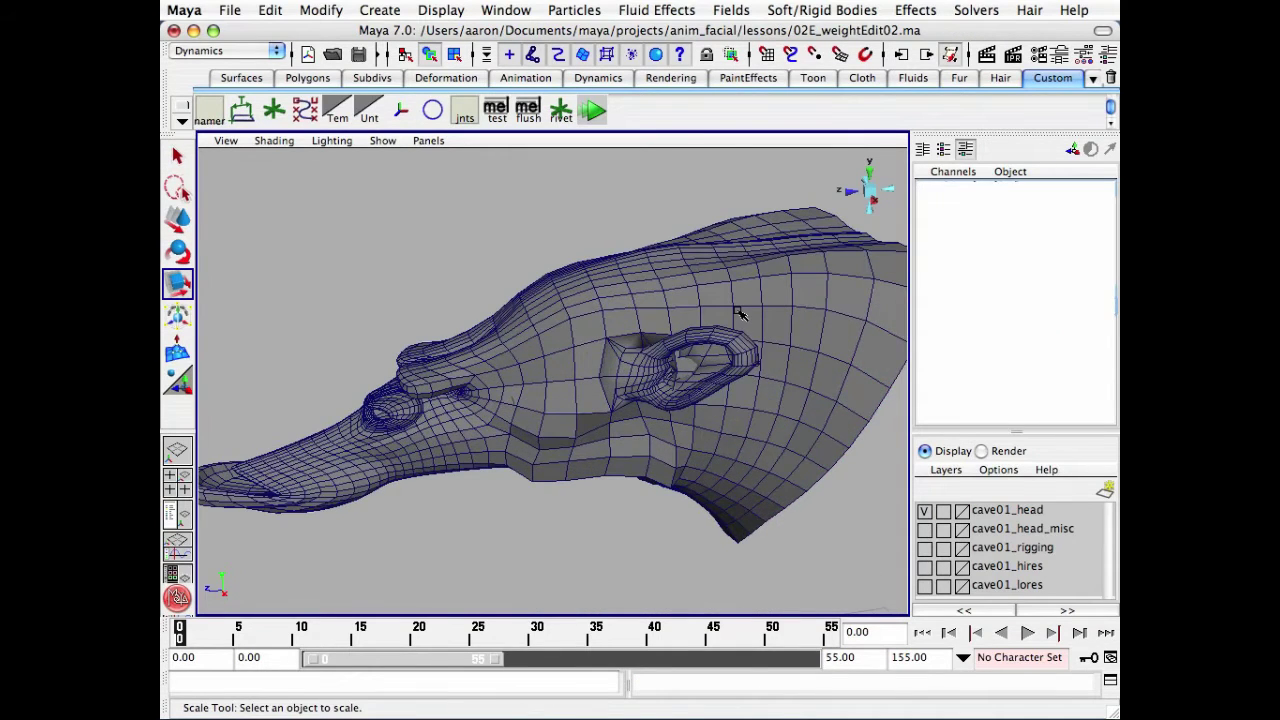
key(4)
click(735, 272)
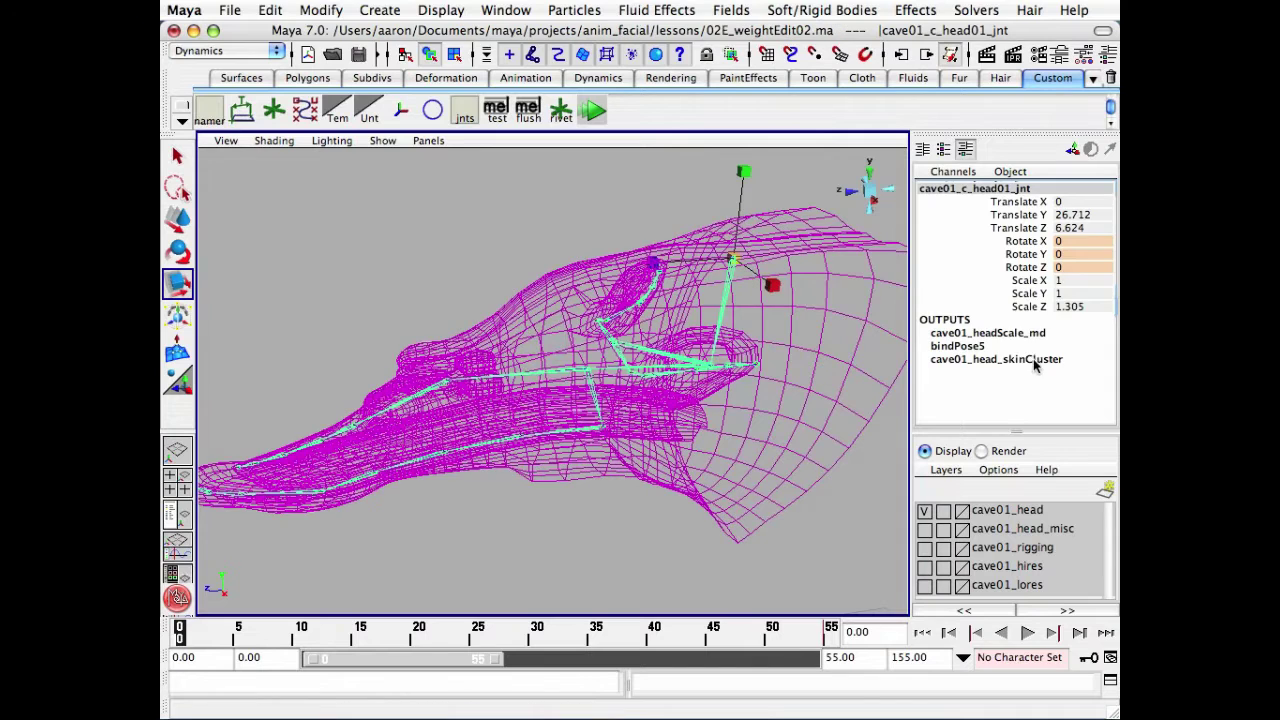
click(1085, 315)
key(Return)
- Display the head shaded and try stretching cave01_c_head01_jnt along Z to about 1.11 twice, undoing each attempt
alt+right_drag(530, 488, 530, 425)
alt+middle_drag(612, 422, 560, 424)
key(5)
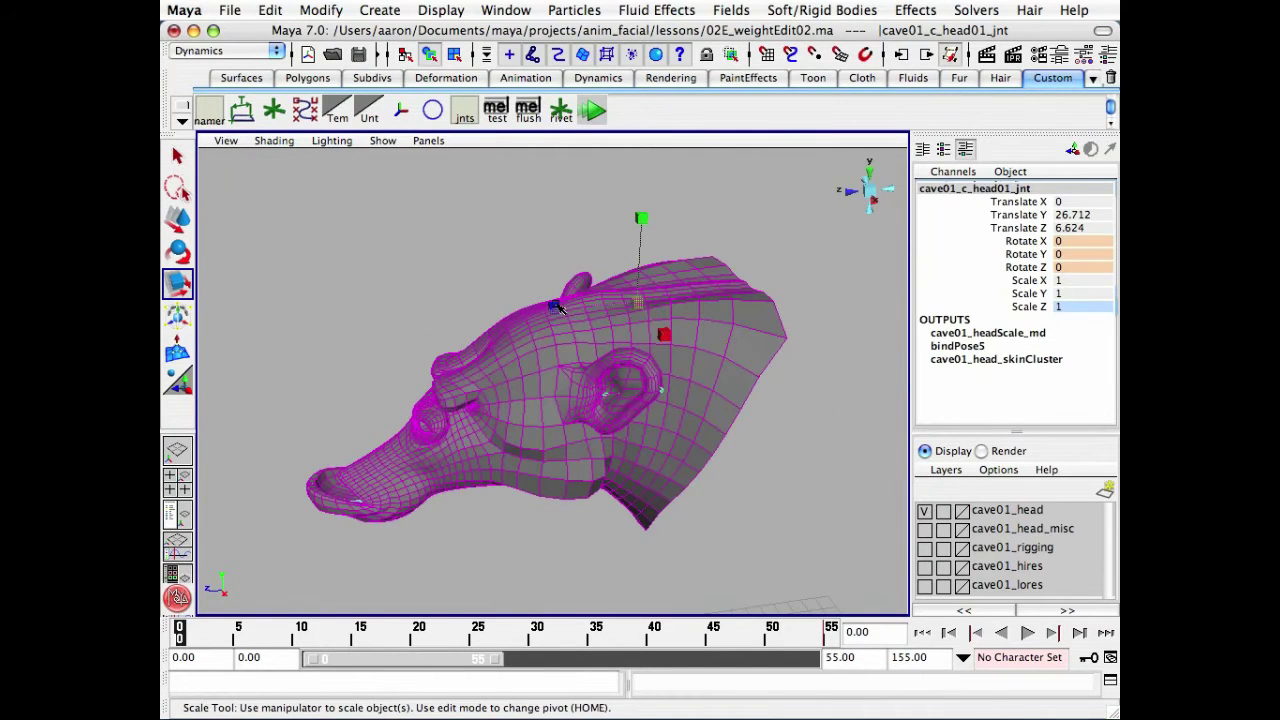
mouse_move(556, 306)
mouse_down()
mouse_move(540, 306)
mouse_move(563, 297)
mouse_move(533, 308)
mouse_move(560, 300)
mouse_move(531, 303)
mouse_move(549, 297)
mouse_up()
key(ctrl+z)
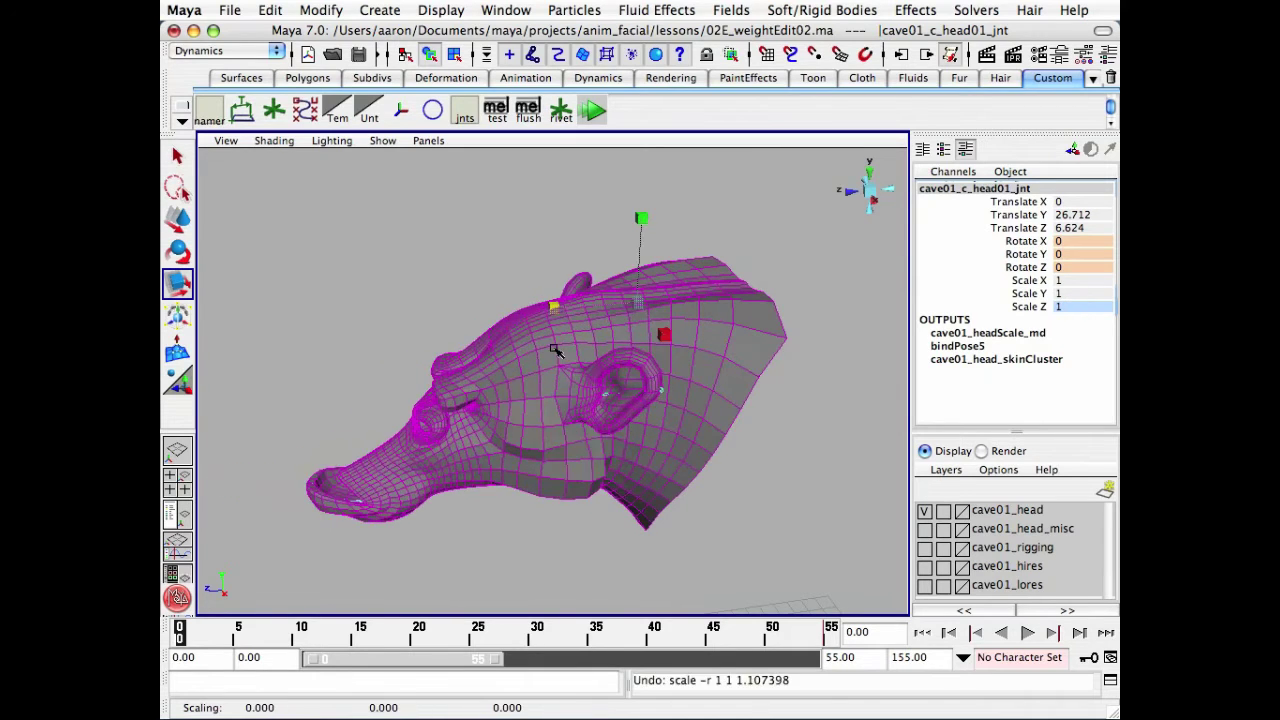
alt+drag(557, 350, 585, 372)
drag(585, 302, 573, 291)
key(ctrl+z)
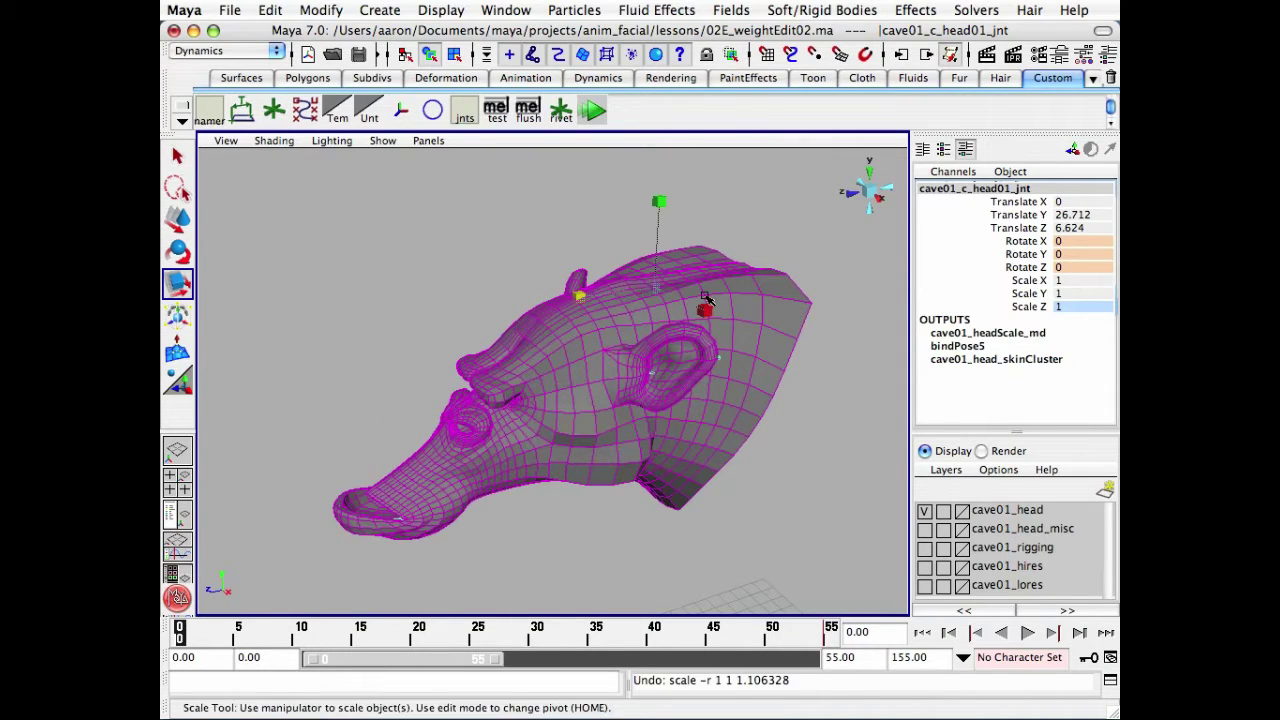
- Try scaling cave01_c_head01_jnt along X to about 1.49 and along Y, undoing both changes
drag(704, 308, 705, 309)
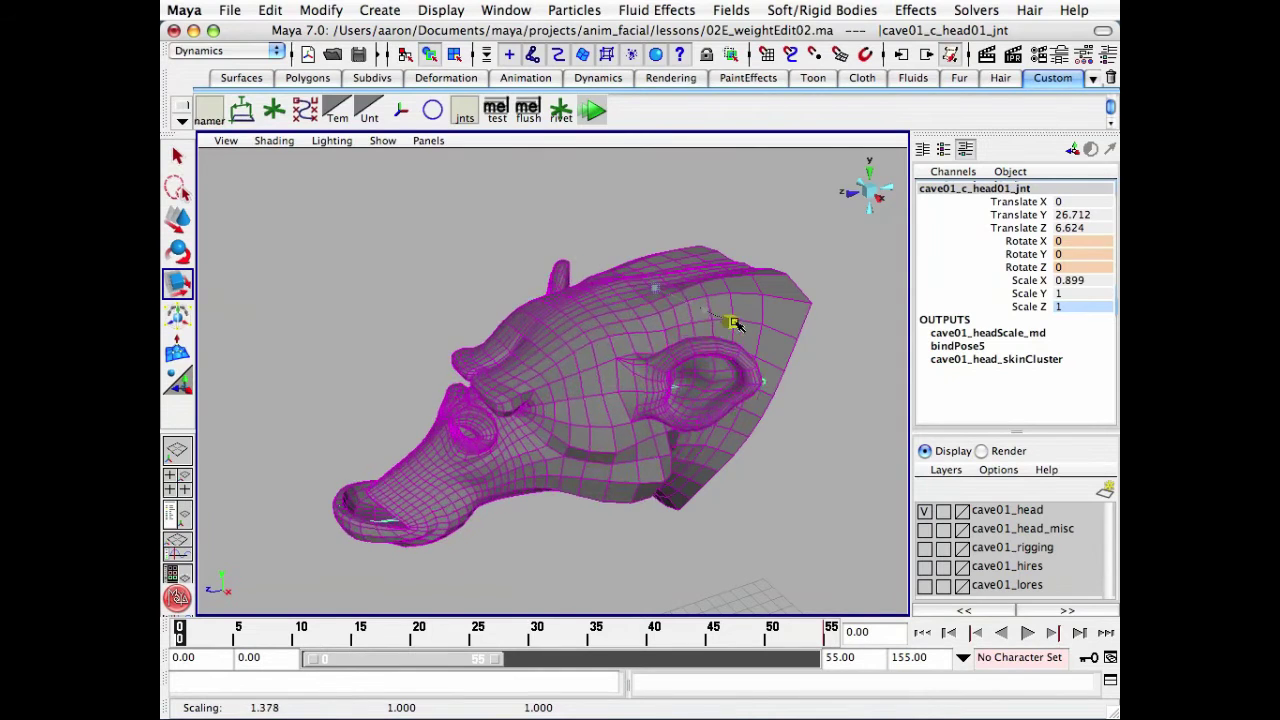
drag(738, 322, 738, 322)
key(ctrl+z)
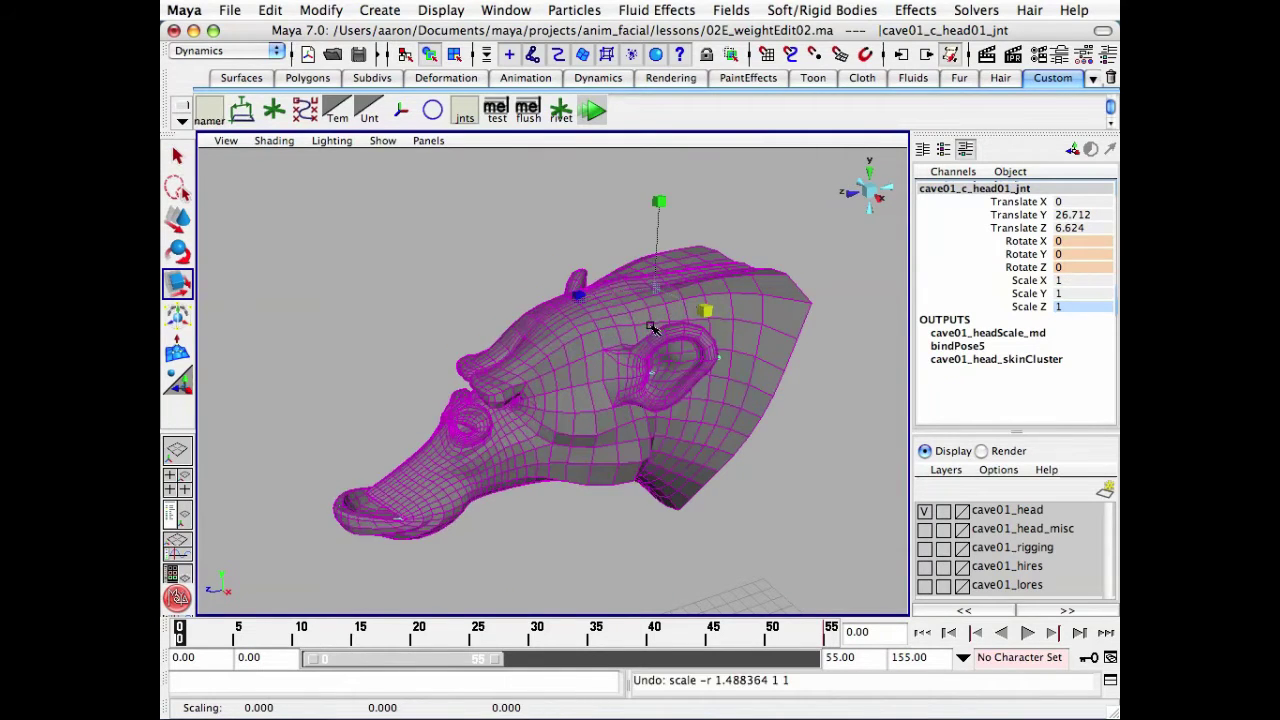
mouse_move(672, 190)
mouse_down()
mouse_move(674, 210)
mouse_move(670, 192)
mouse_up()
key(ctrl+z)
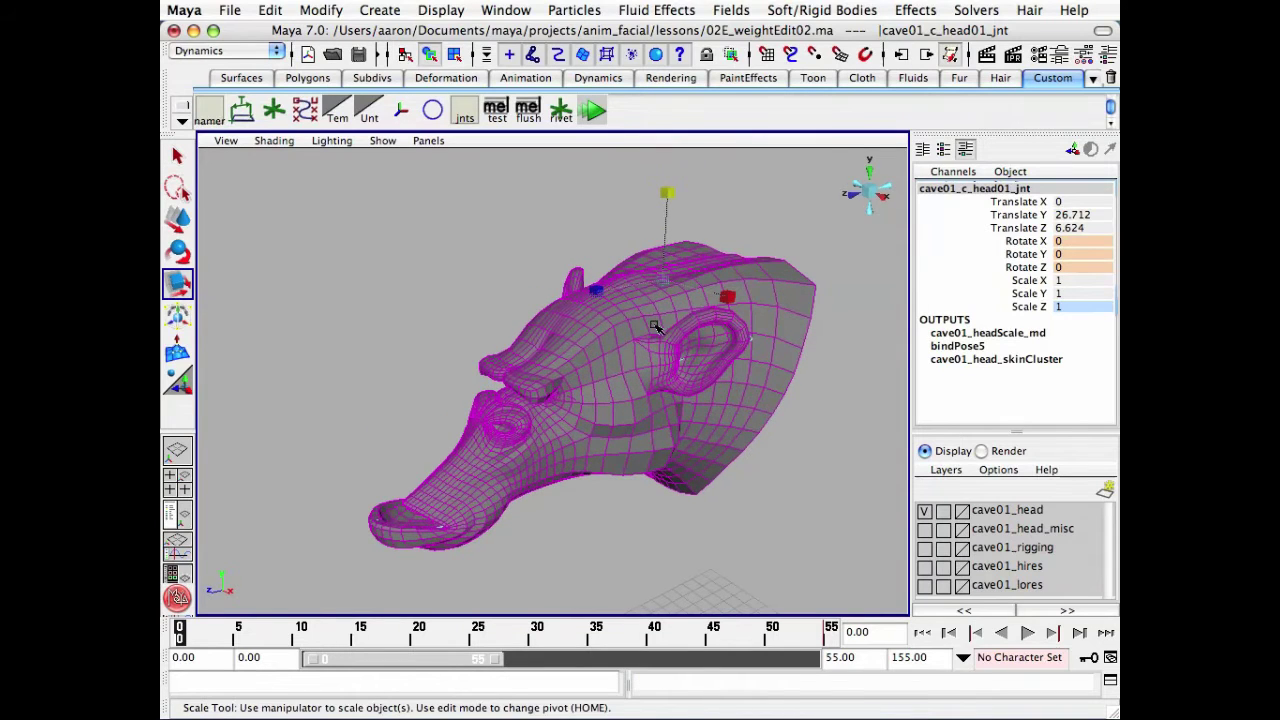
- Undo a trial Z scale of about 1.113 on cave01_c_head01_jnt and scale it along Z to about 1.083
mouse_move(597, 293)
mouse_down()
mouse_move(576, 291)
mouse_move(596, 291)
mouse_up()
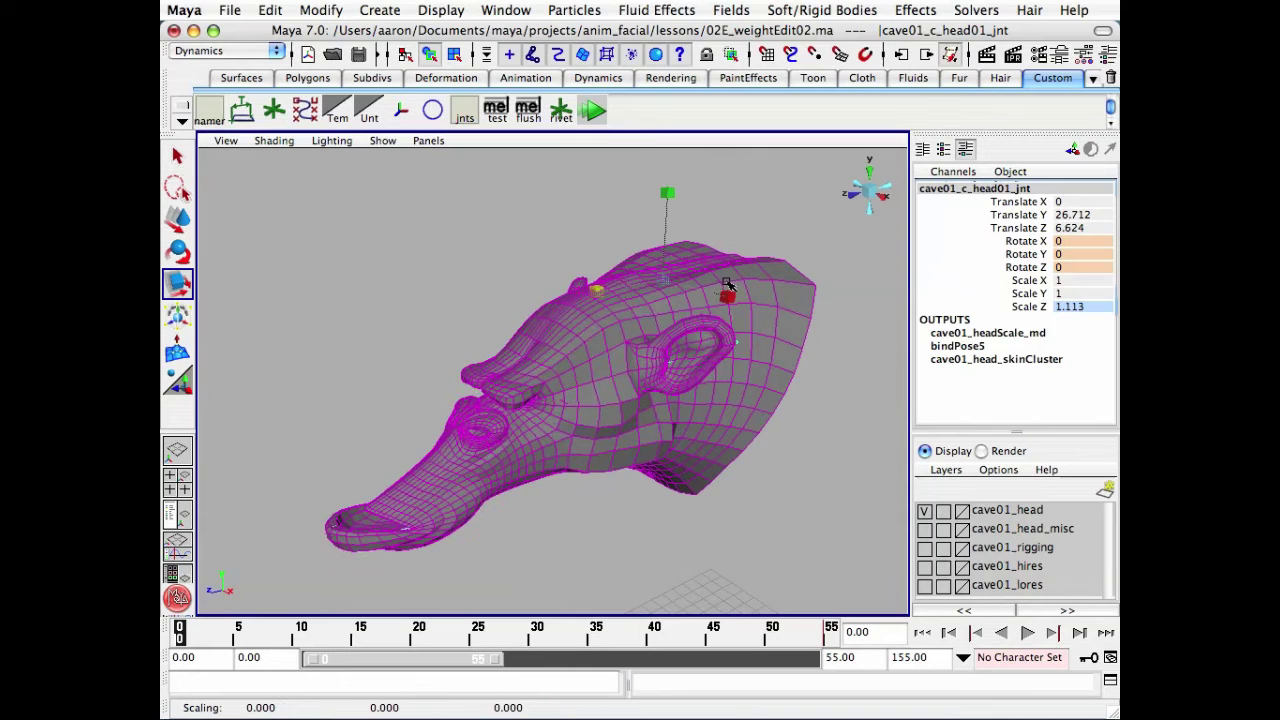
key(ctrl+z)
drag(722, 298, 681, 300)
mouse_move(589, 294)
mouse_down()
mouse_move(580, 289)
mouse_move(600, 292)
mouse_move(588, 287)
mouse_up()
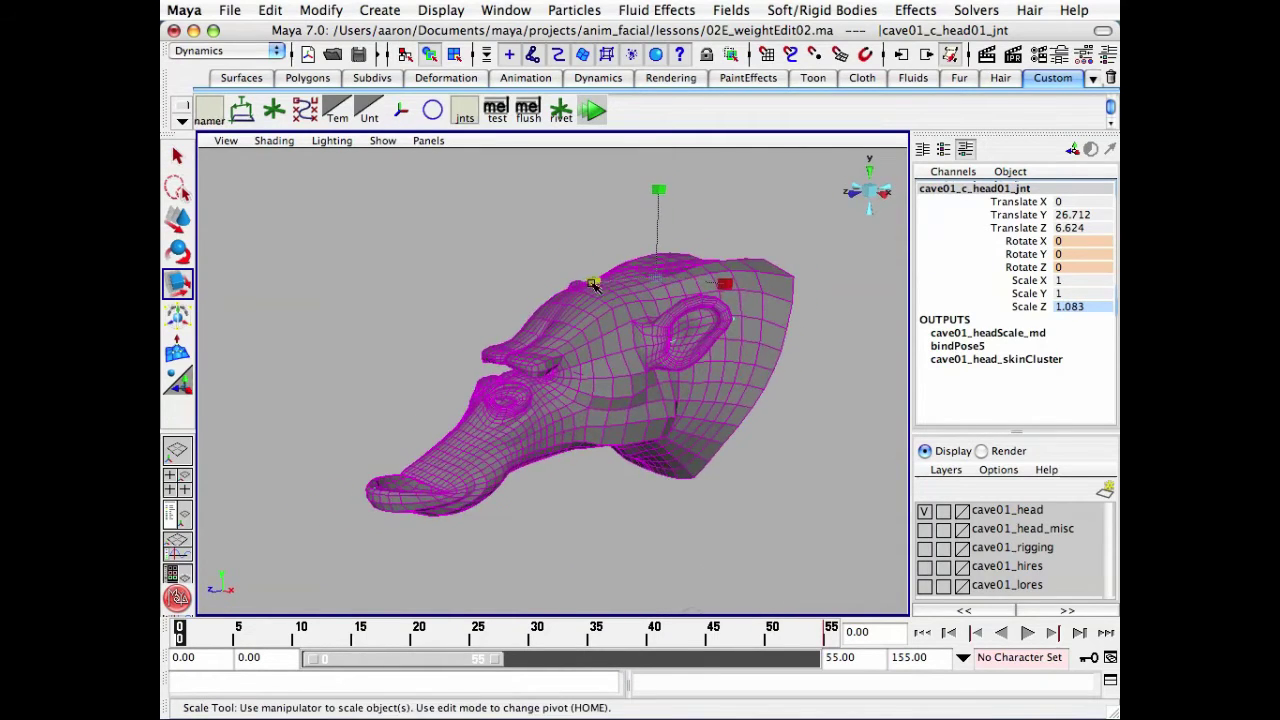
- Move to frame 5, scale cave01_c_head01_jnt along X to about 1.417, and play the animation
drag(182, 632, 240, 632)
alt+drag(335, 537, 385, 527)
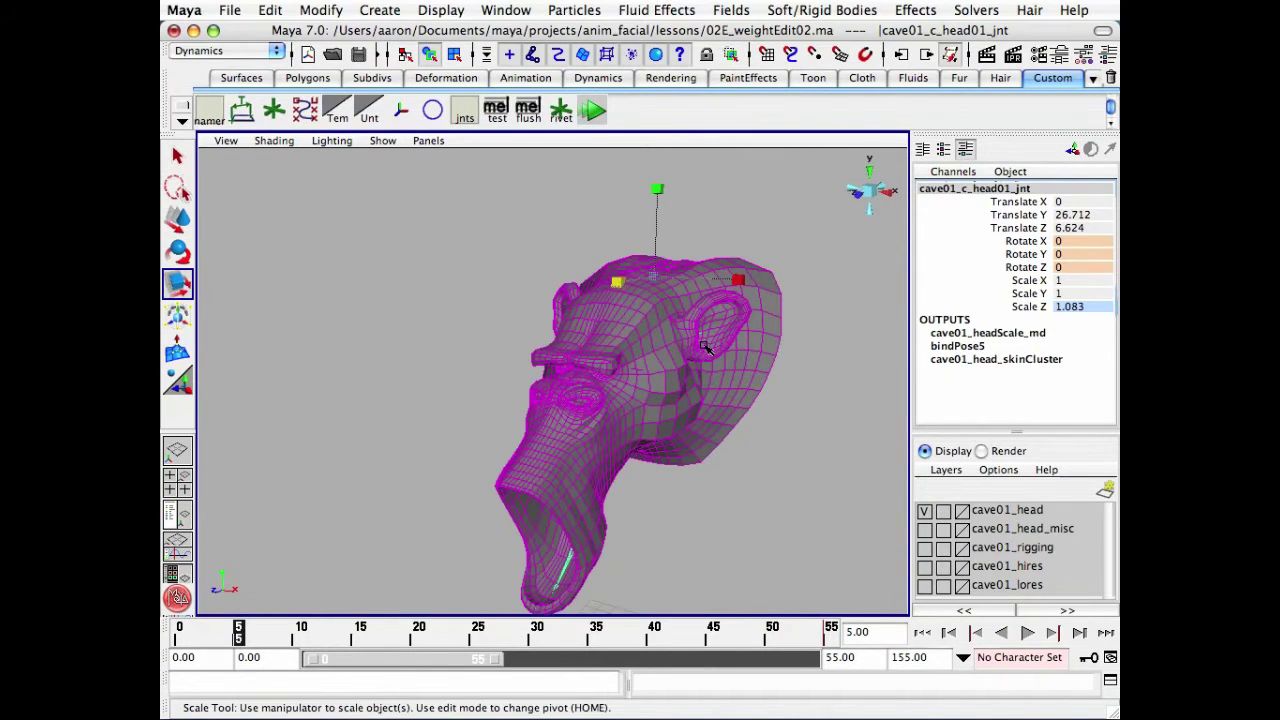
drag(738, 285, 782, 281)
key(alt+v)
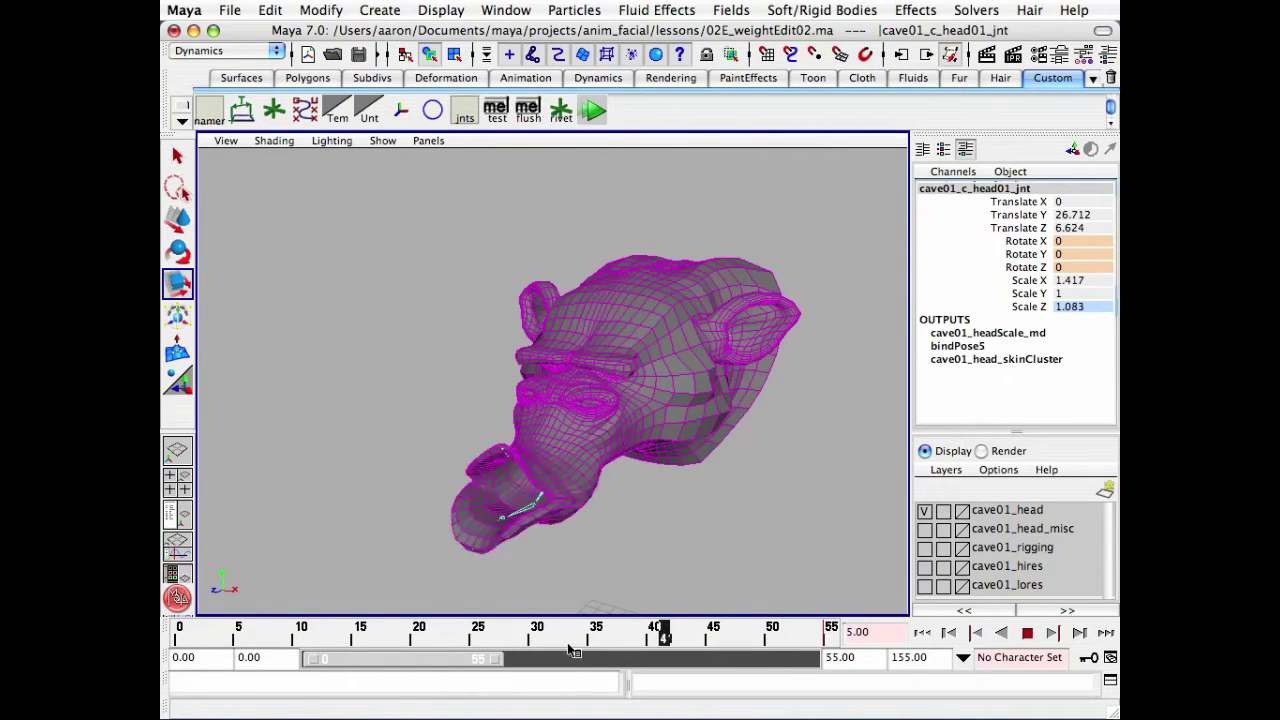
- Return to frame 0 and reset both Scale Z and Scale X of cave01_c_head01_jnt to 1
click(179, 635)
alt+drag(620, 360, 655, 420)
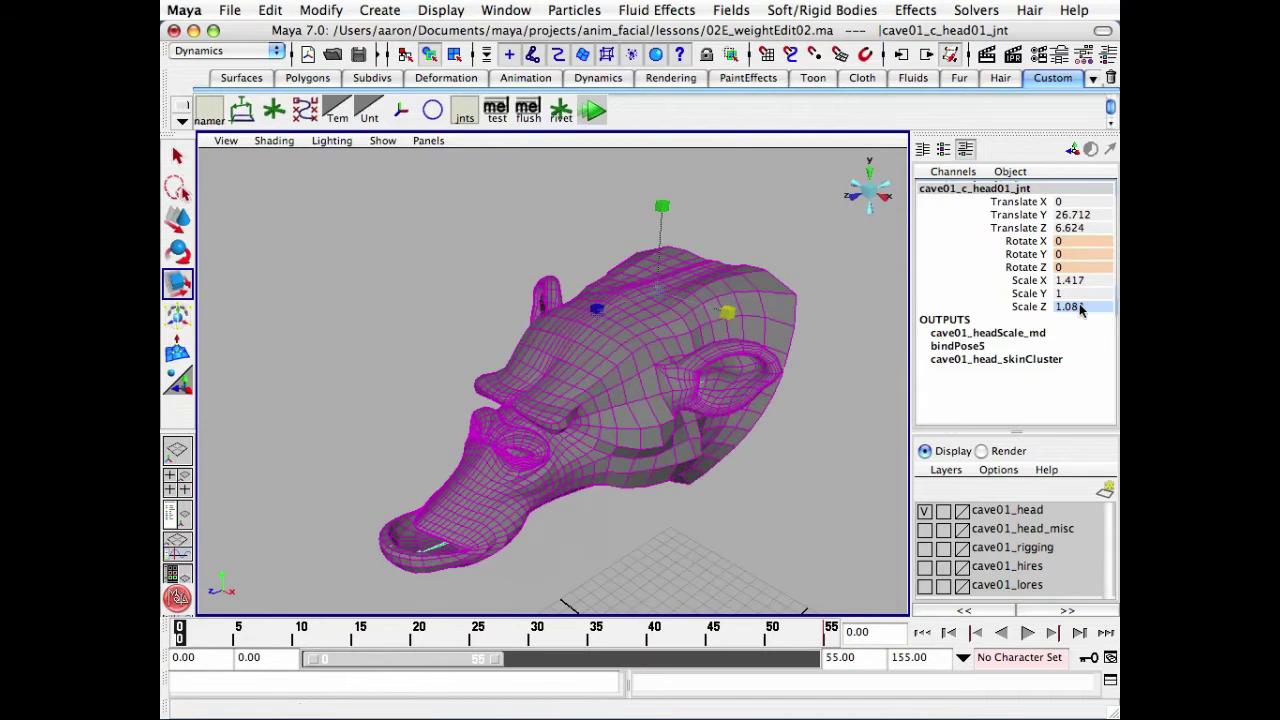
text(1)
key(Return)
alt+drag(360, 402, 407, 403)
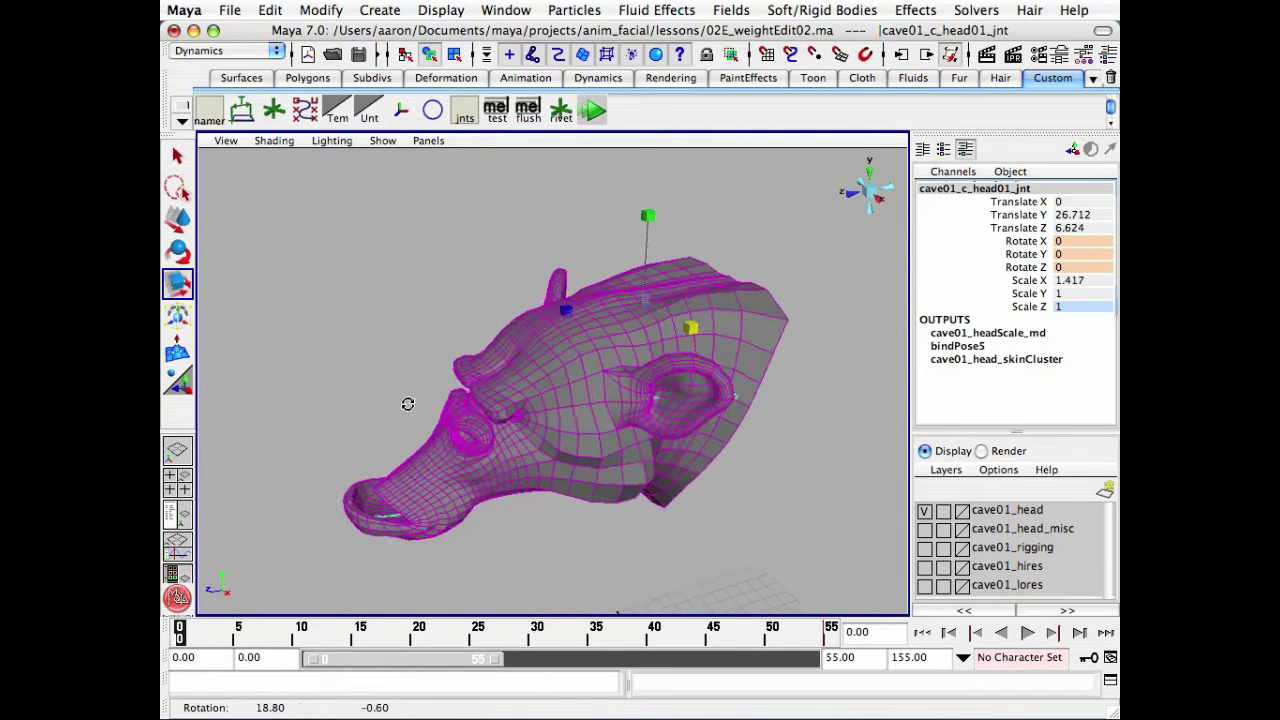
click(1088, 281)
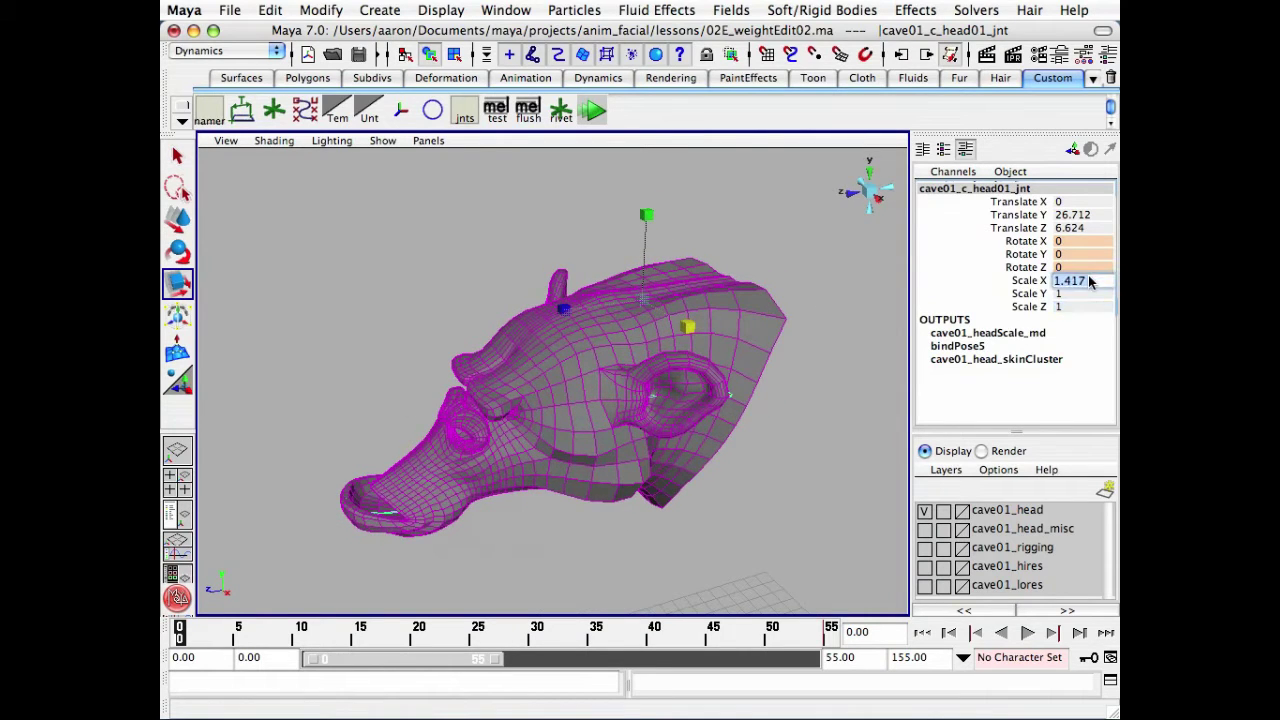
text(1)
key(Return)
- Squash cave01_c_head01_jnt along Z to about 0.672, then play and stop the animation
alt+drag(362, 446, 443, 409)
alt+middle_drag(443, 409, 500, 410)
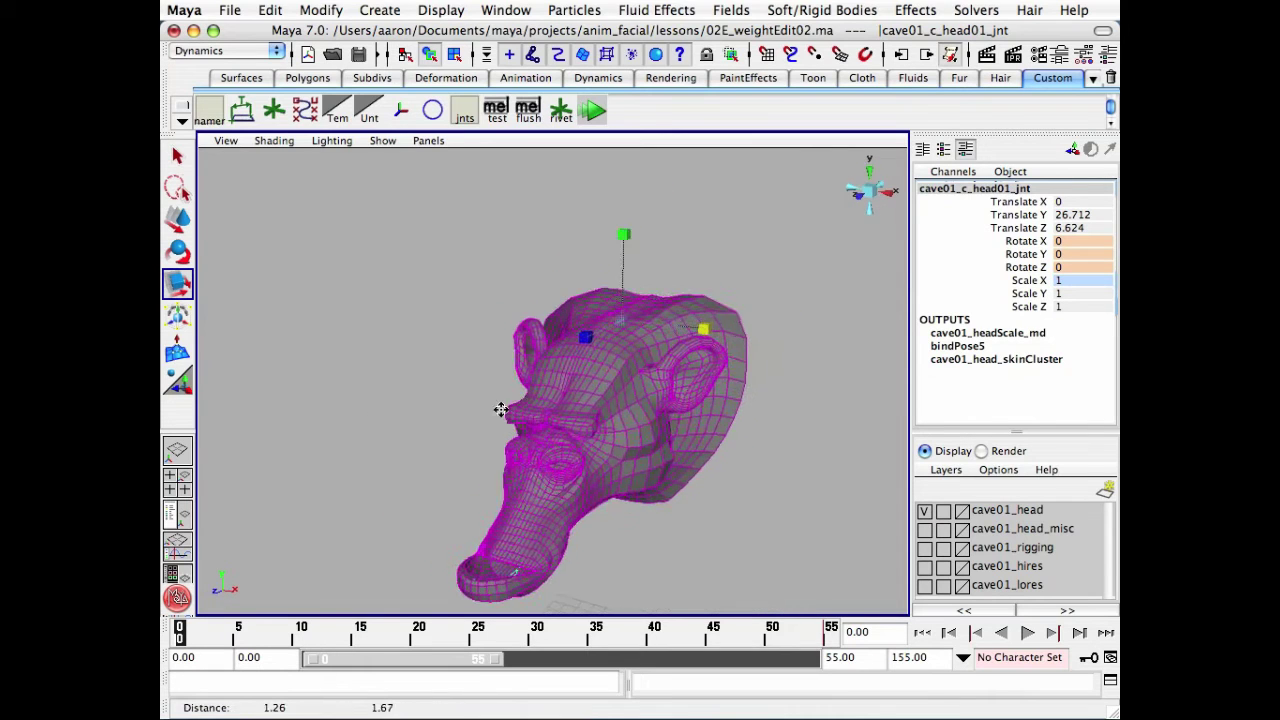
alt+drag(500, 410, 549, 340)
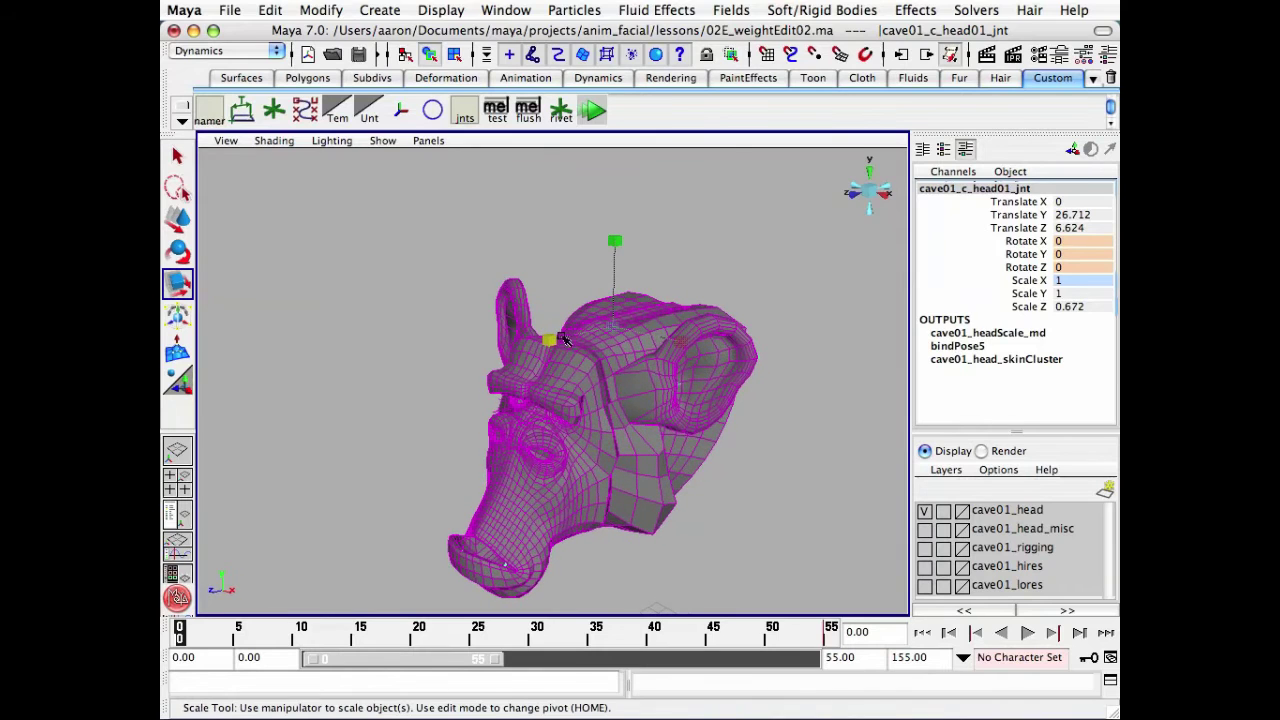
key(alt+v)
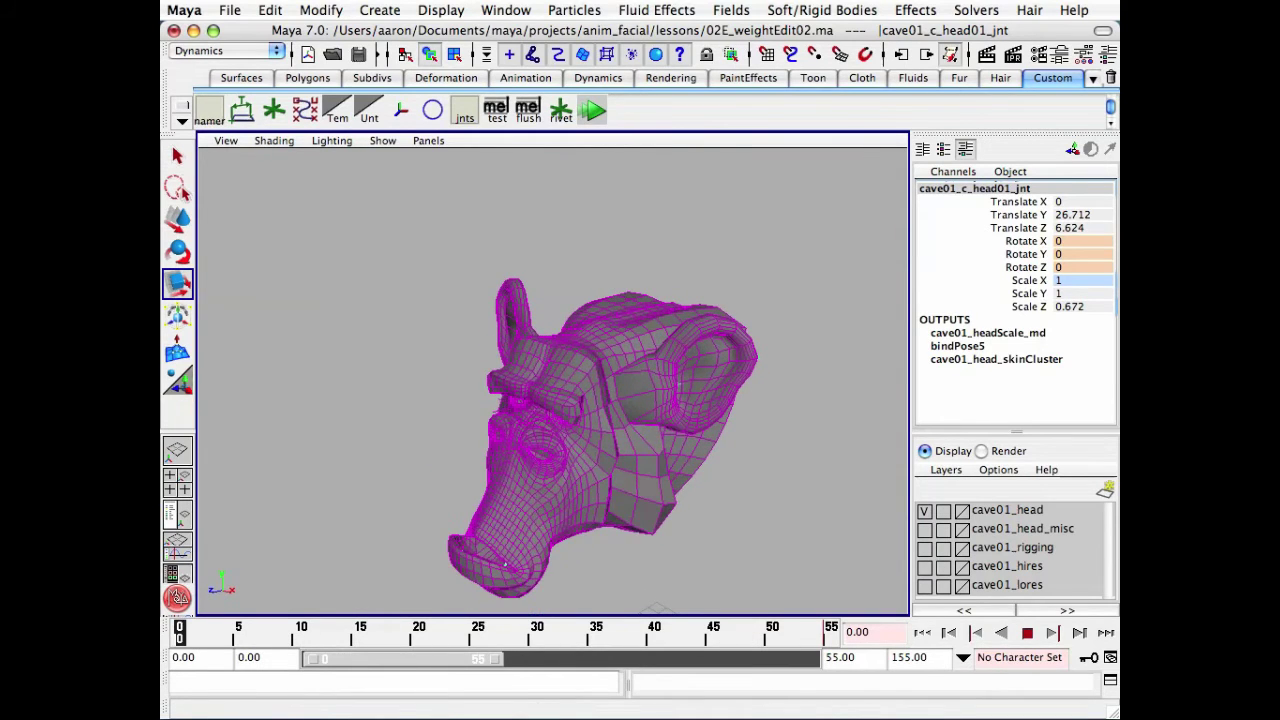
key(alt+v)
- Reset the Scale Z of cave01_c_head01_jnt to 1 from its squashed value
click(1067, 307)
text(1)
key(Return)
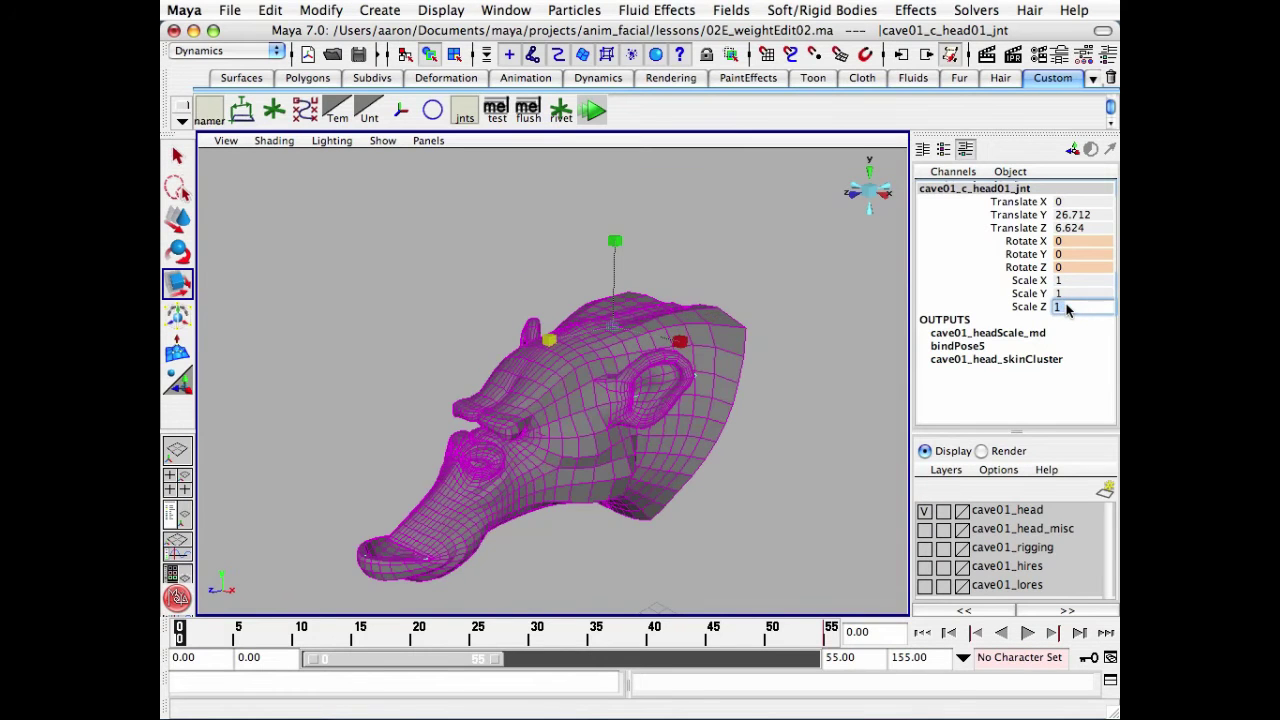
- Try one more Z scale of cave01_c_head01_jnt, undo it, and view the head from the side
mouse_move(540, 343)
mouse_down()
mouse_move(560, 340)
mouse_move(490, 352)
mouse_move(527, 346)
mouse_move(504, 366)
mouse_move(537, 357)
mouse_up()
key(z)
alt+right_drag(610, 343, 600, 343)
alt+drag(600, 344, 580, 347)
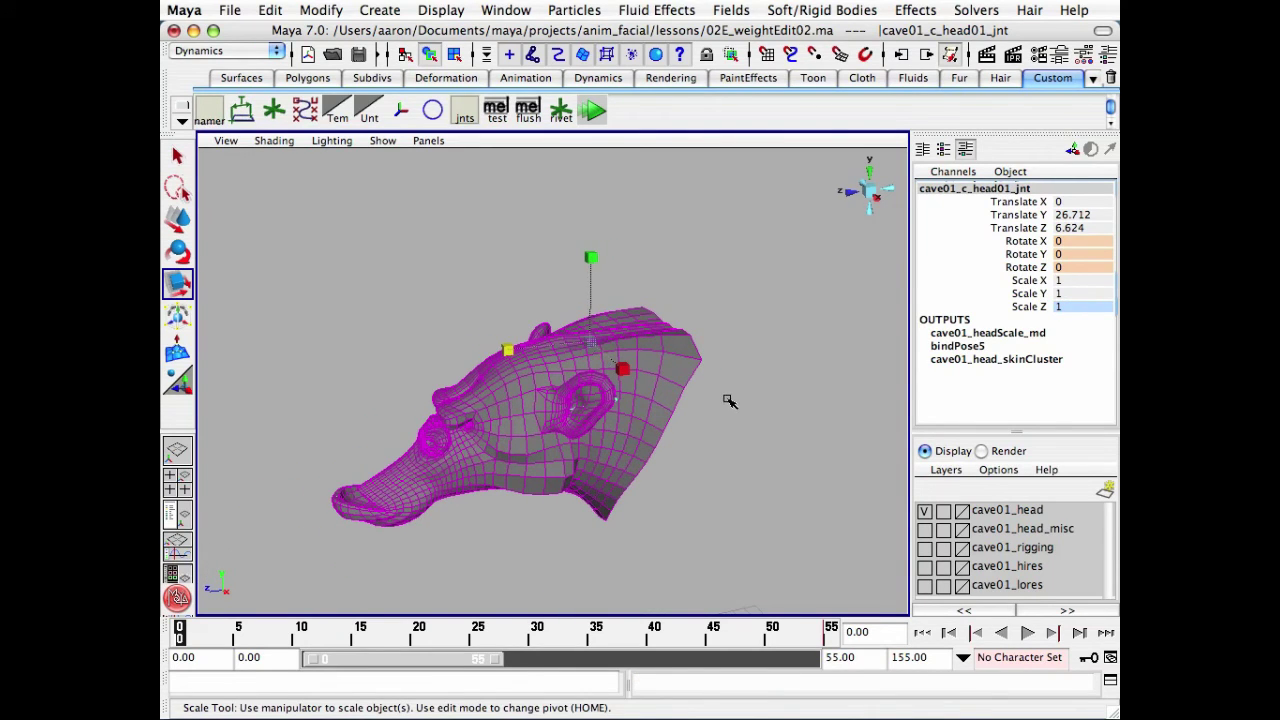